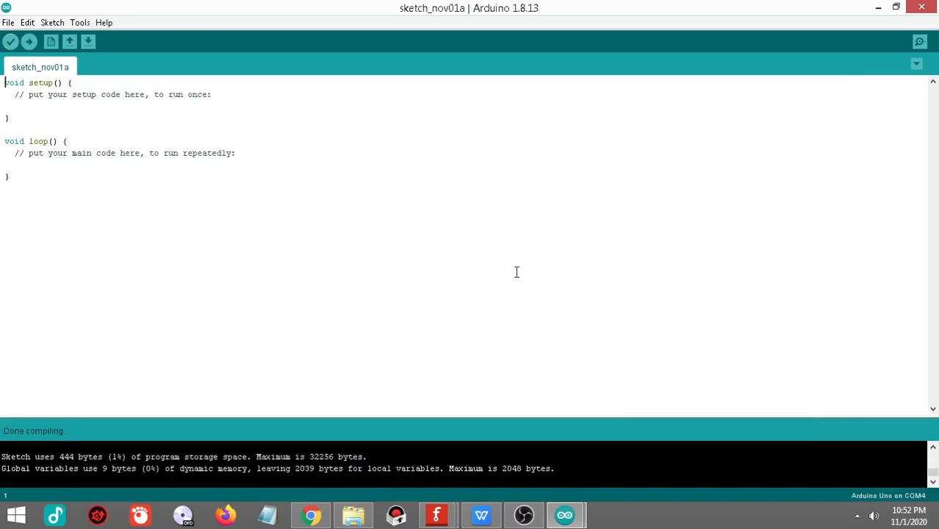
Step: Upload the empty sketch to the Arduino Uno on COM4
{"action": "left_click", "coordinate": [29, 41]}
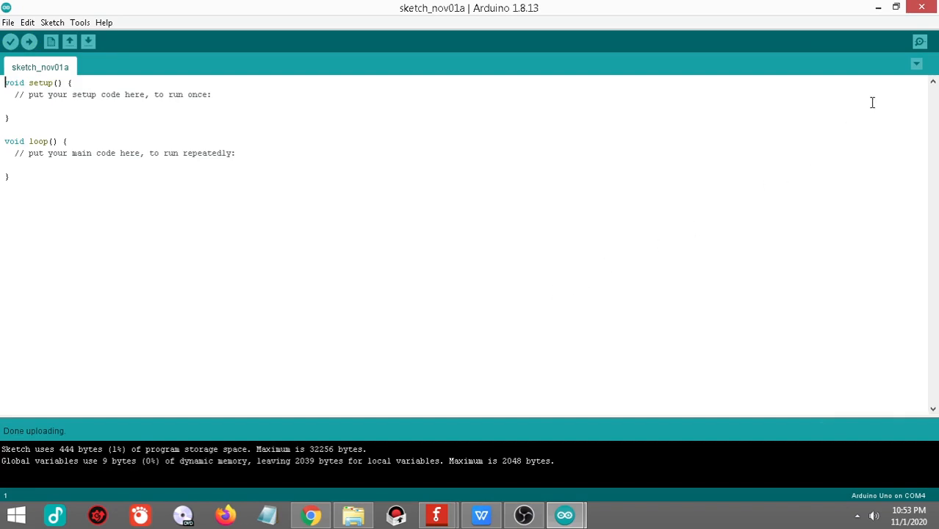
{"action": "left_click", "coordinate": [523, 515]}
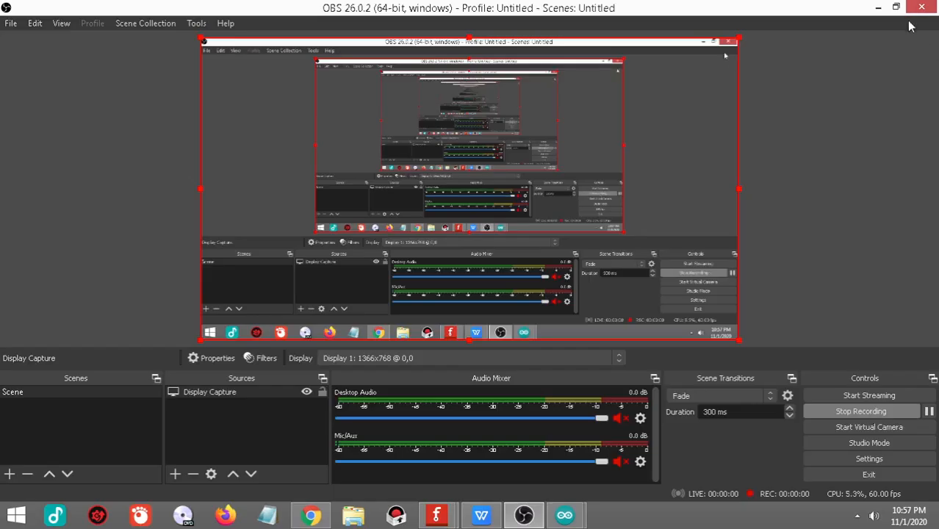
{"action": "left_click", "coordinate": [879, 9]}
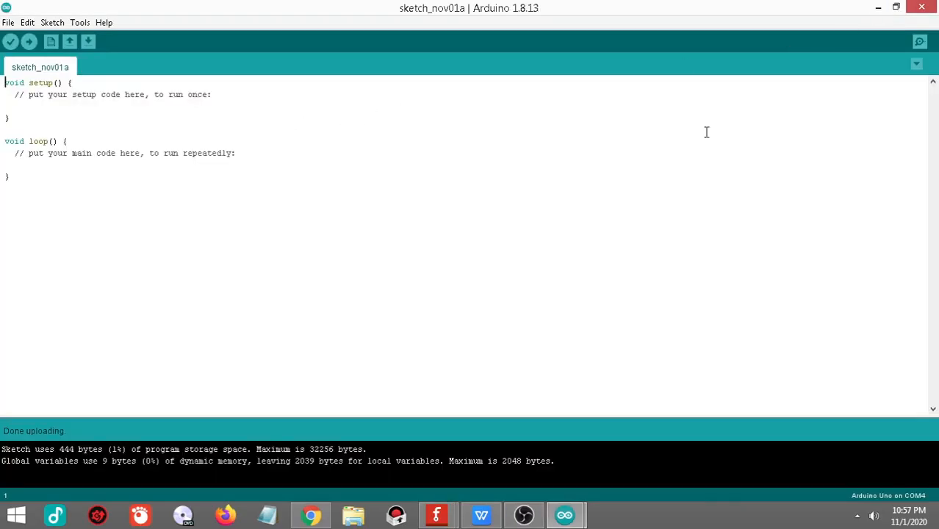
Step: Check the selected serial port, open the Serial Monitor and send the AT command to the ESP-01
{"action": "left_click", "coordinate": [77, 23]}
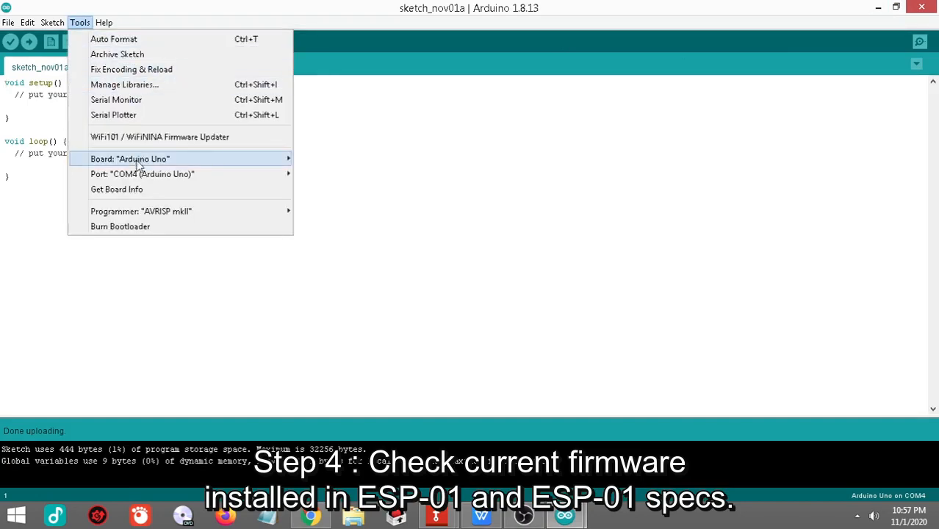
{"action": "mouse_move", "coordinate": [197, 179]}
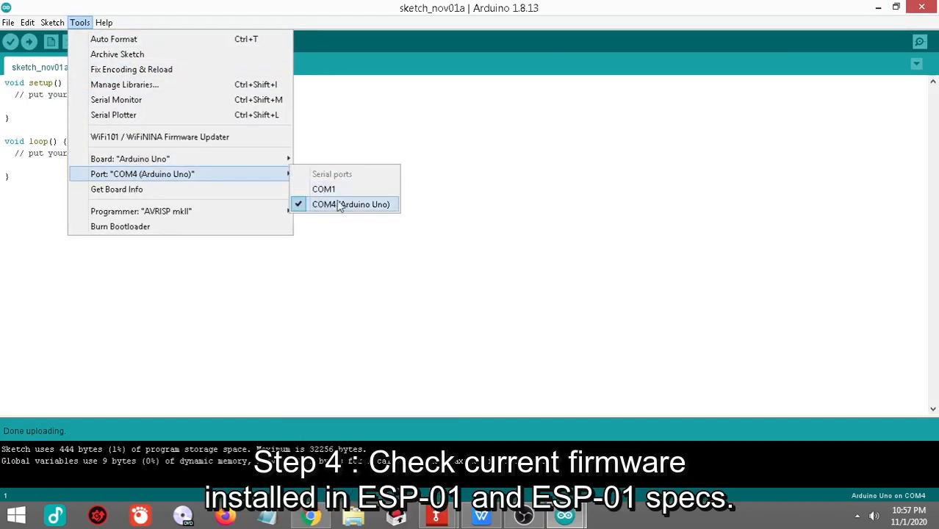
{"action": "left_click", "coordinate": [163, 100]}
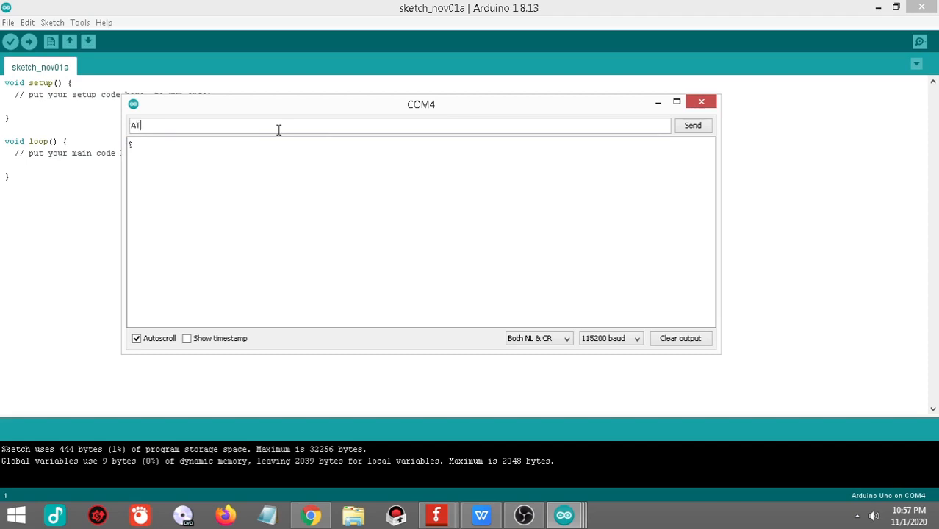
{"action": "type", "text": "AT"}
{"action": "key", "text": "Return"}
Step: Send the AT+RST command to restart the ESP-01
{"action": "type", "text": "AT+RST"}
{"action": "key", "text": "Return"}
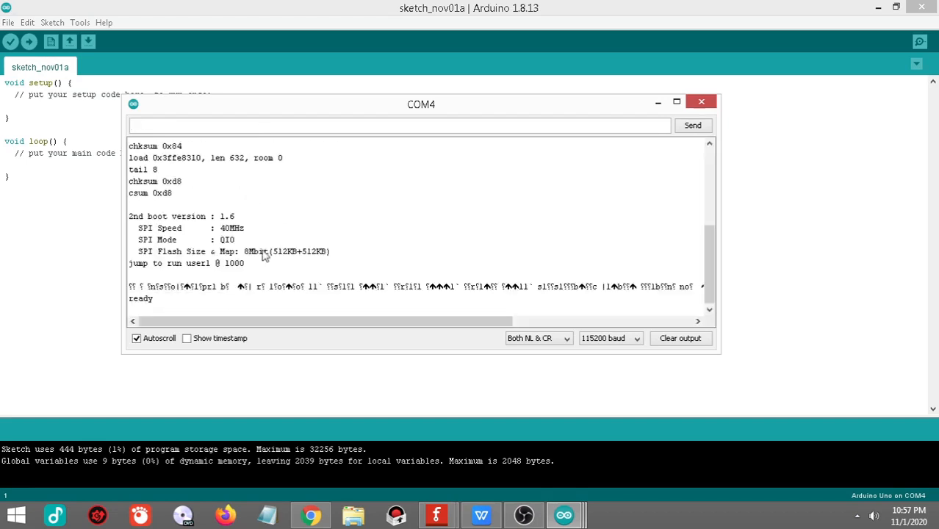
Step: Copy the SPI Speed, SPI Mode and SPI Flash Size & Map lines from the serial output and minimize the Arduino windows
{"action": "left_click_drag", "start_coordinate": [332, 253], "coordinate": [125, 230]}
{"action": "key", "text": "ctrl+c"}
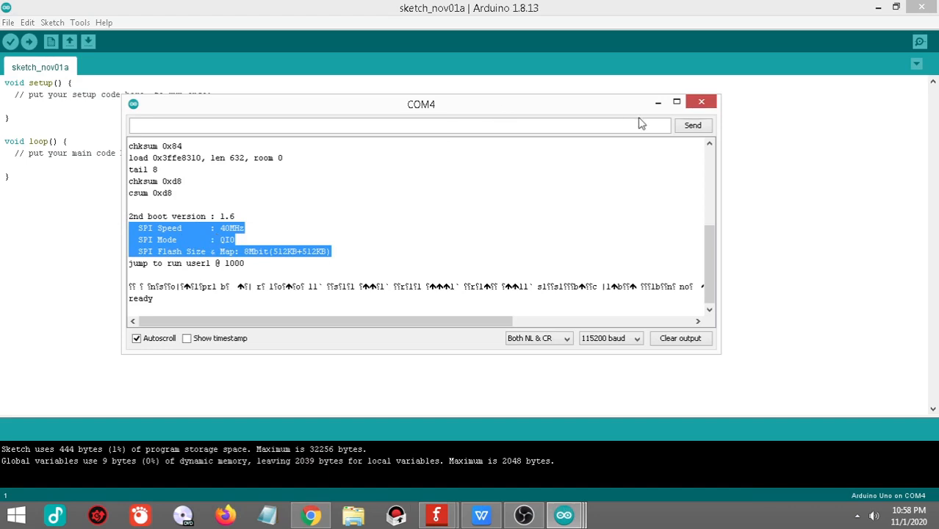
{"action": "left_click", "coordinate": [659, 103]}
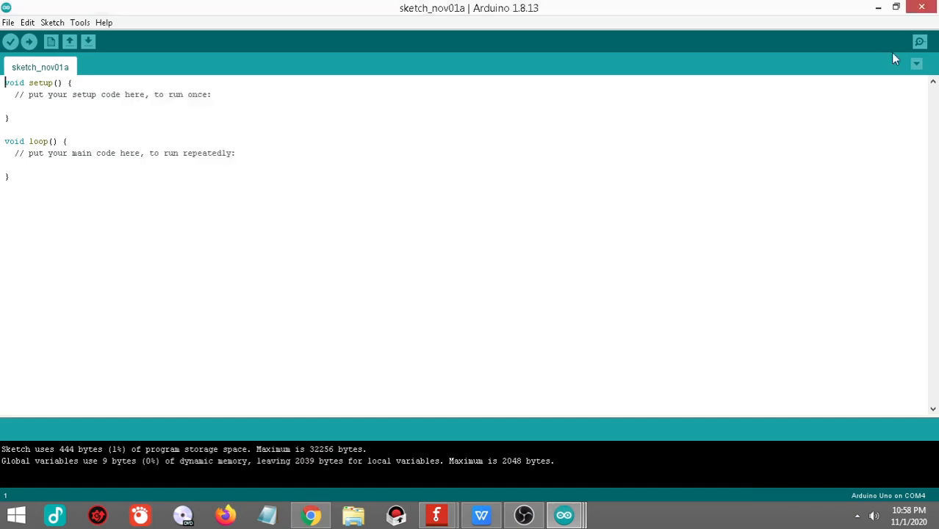
{"action": "left_click", "coordinate": [879, 9]}
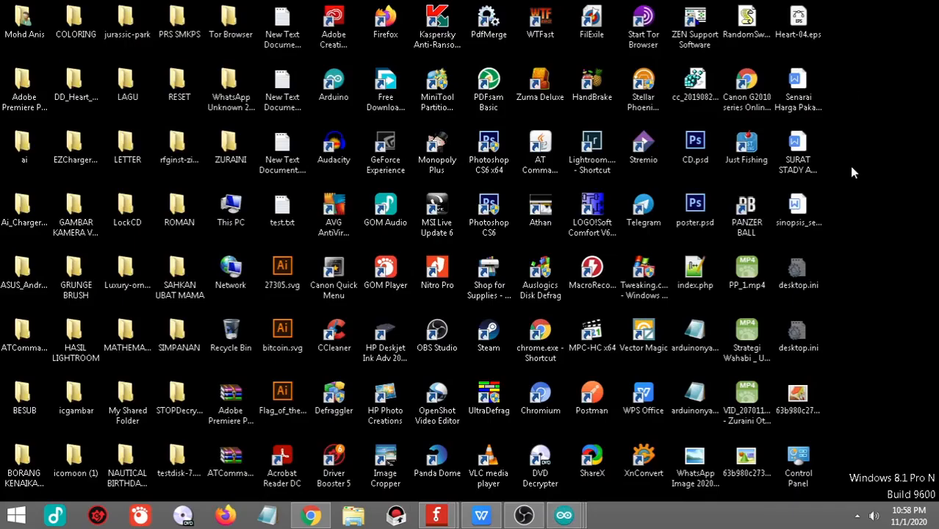
Step: Create a new text document on the desktop, open it in Notepad and paste the copied SPI details
{"action": "right_click", "coordinate": [854, 255]}
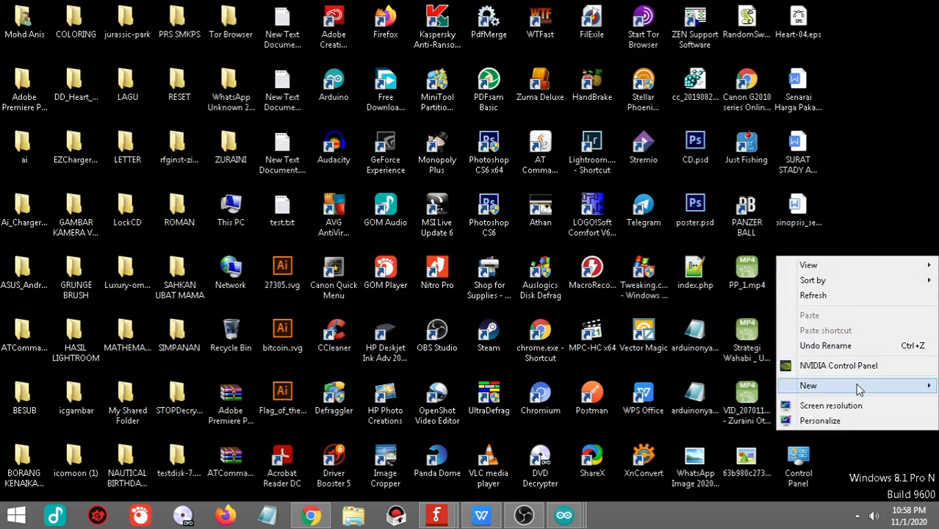
{"action": "mouse_move", "coordinate": [855, 385]}
{"action": "left_click", "coordinate": [734, 333]}
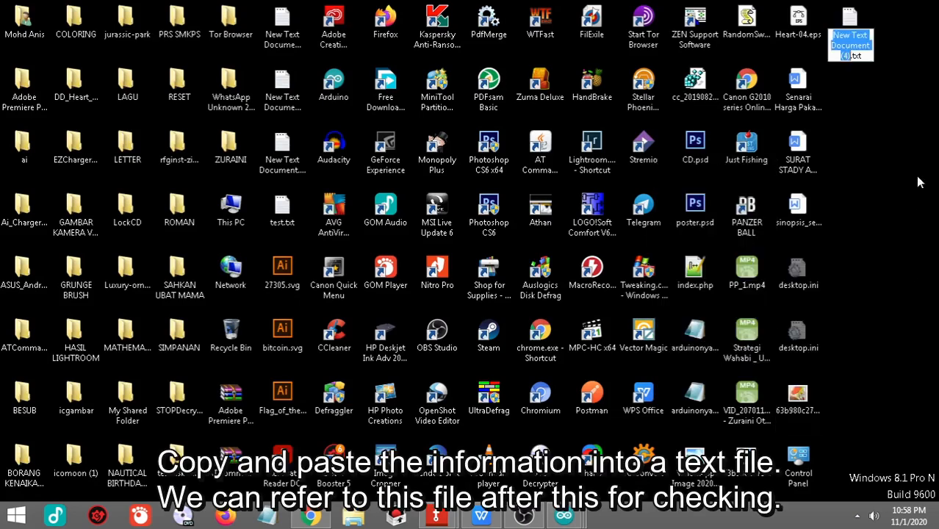
{"action": "double_click", "coordinate": [852, 40]}
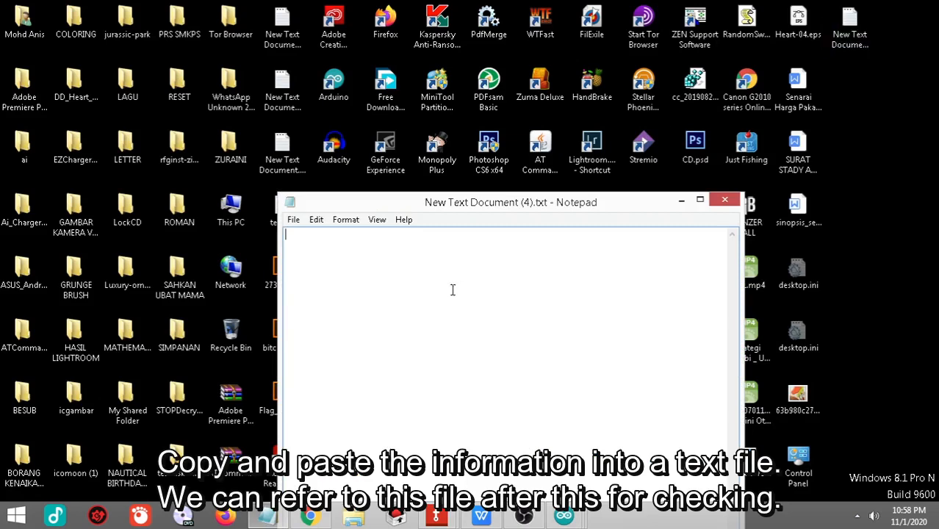
{"action": "right_click", "coordinate": [323, 270]}
{"action": "left_click", "coordinate": [392, 330]}
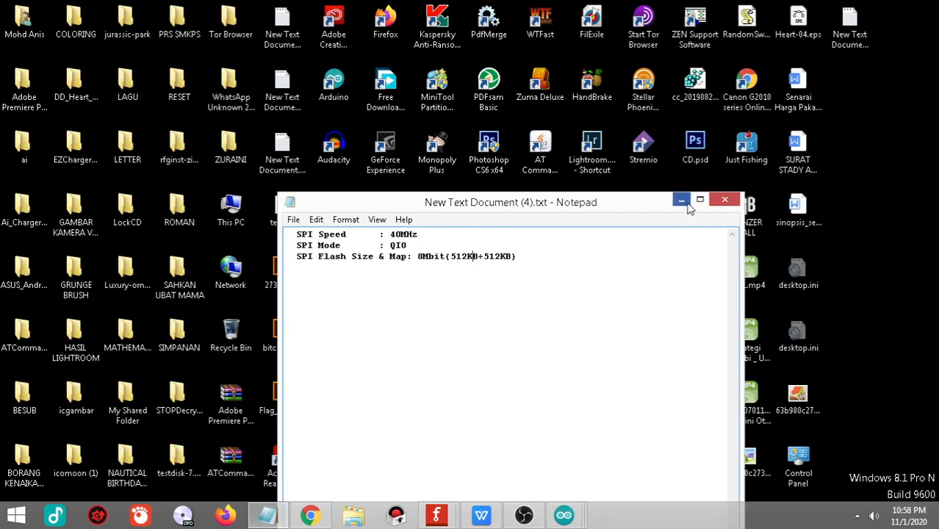
Step: Return to the COM4 serial monitor and send the AT+GMR command to query the firmware version
{"action": "mouse_move", "coordinate": [563, 515]}
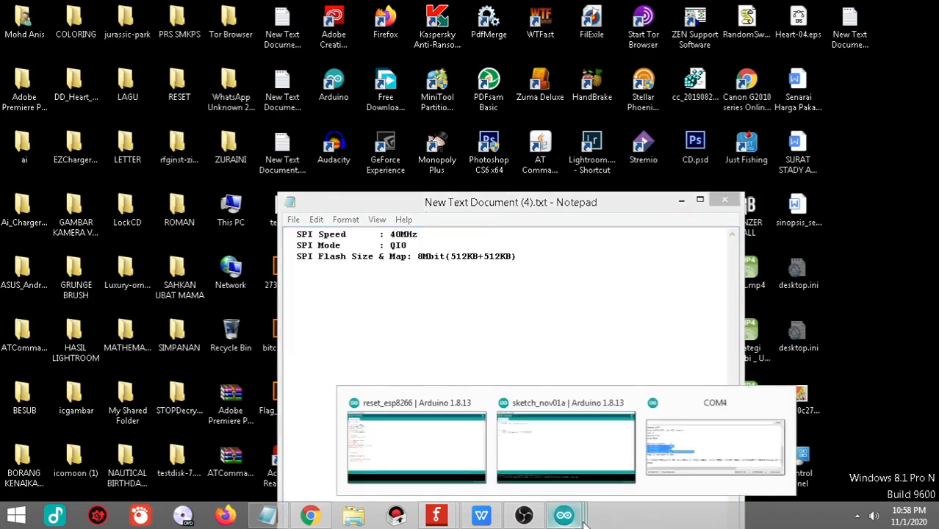
{"action": "left_click", "coordinate": [688, 441]}
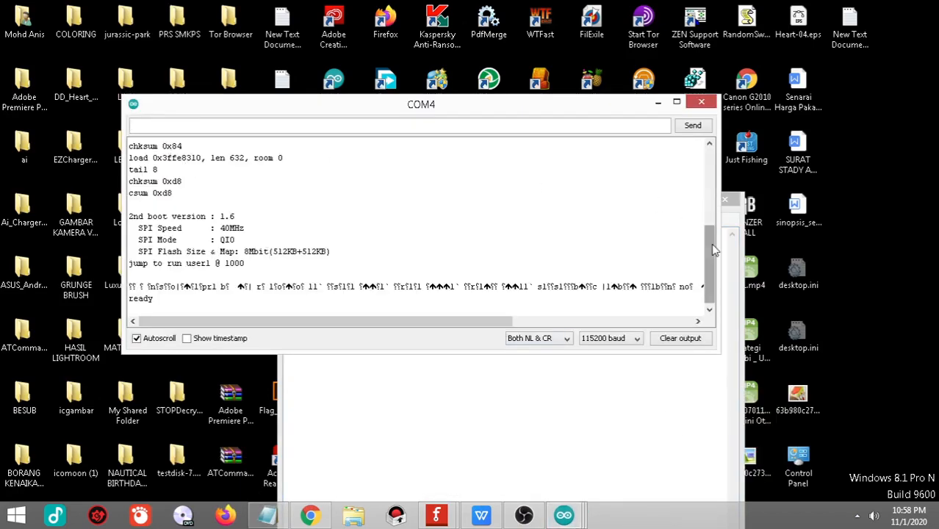
{"action": "left_click_drag", "start_coordinate": [710, 245], "coordinate": [712, 269]}
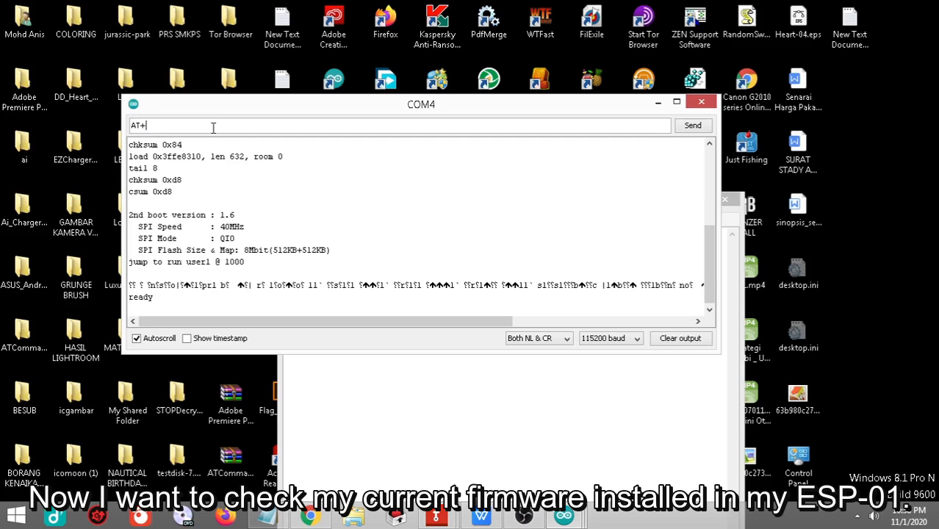
{"action": "left_click", "coordinate": [213, 128]}
{"action": "type", "text": "AT+GMR"}
{"action": "key", "text": "Return"}
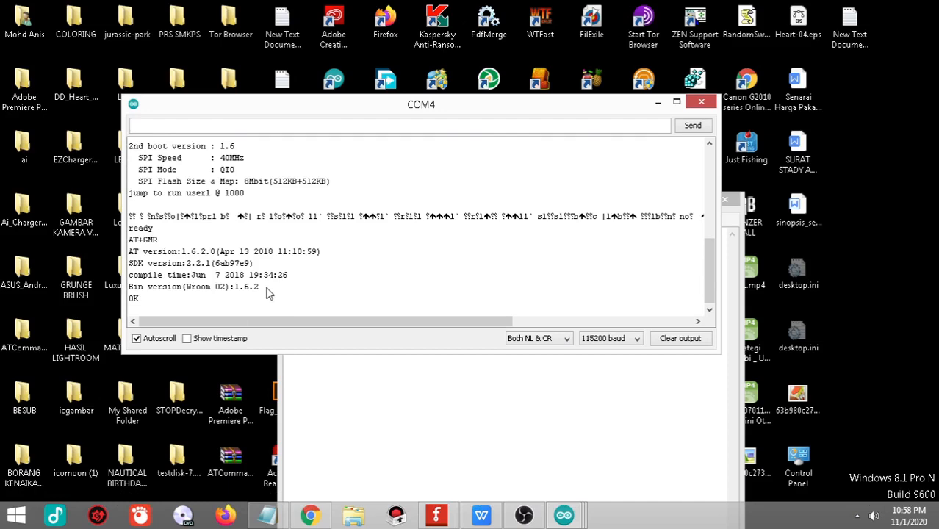
Step: Copy the AT version, SDK version, compile time and Bin version lines into the text document, one blank line below the SPI details
{"action": "left_click_drag", "start_coordinate": [266, 291], "coordinate": [108, 255]}
{"action": "key", "text": "ctrl+c"}
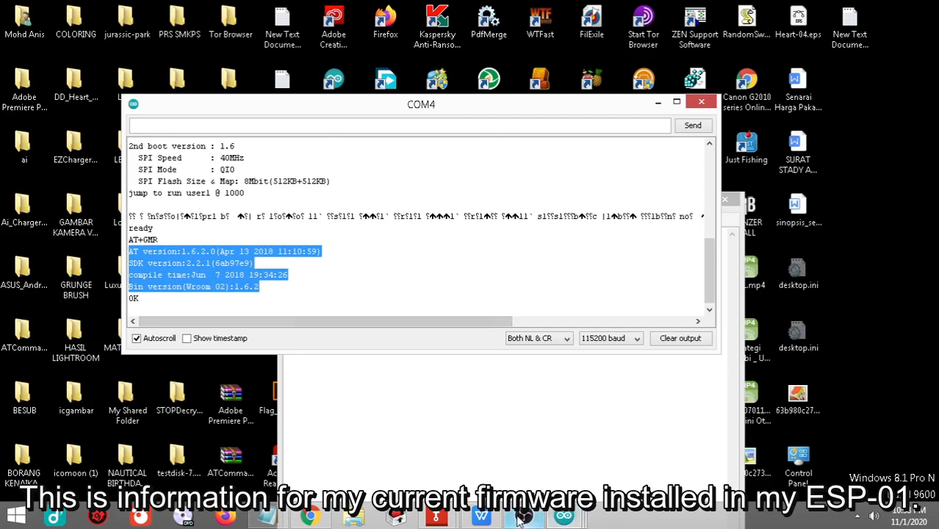
{"action": "left_click", "coordinate": [487, 360]}
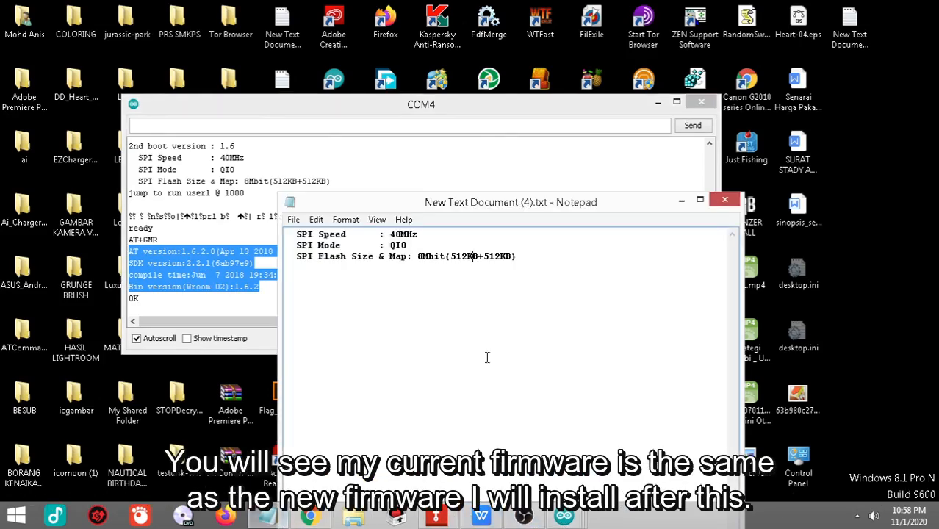
{"action": "key", "text": "Return"}
{"action": "key", "text": "Return"}
{"action": "key", "text": "ctrl+v"}
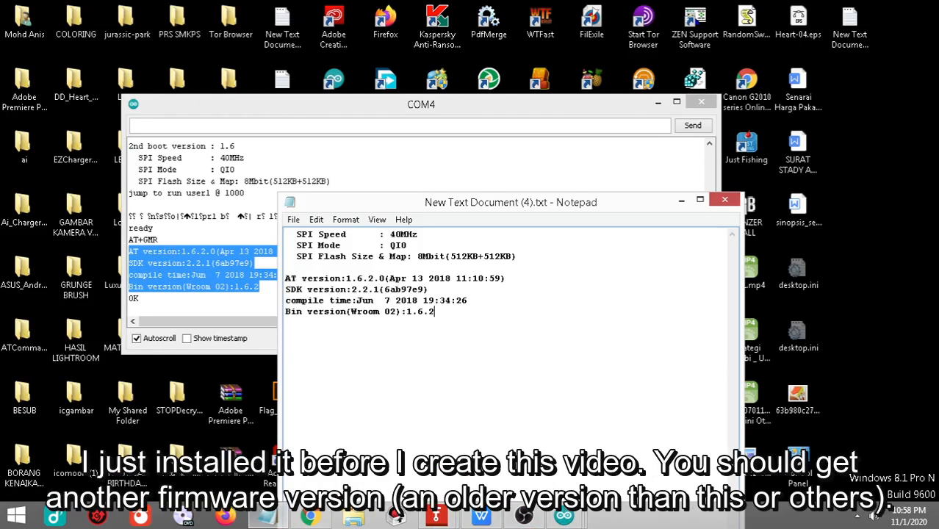
{"action": "left_click_drag", "start_coordinate": [465, 311], "coordinate": [257, 279]}
{"action": "left_click", "coordinate": [544, 357]}
{"action": "left_click", "coordinate": [682, 199]}
{"action": "left_click", "coordinate": [658, 102]}
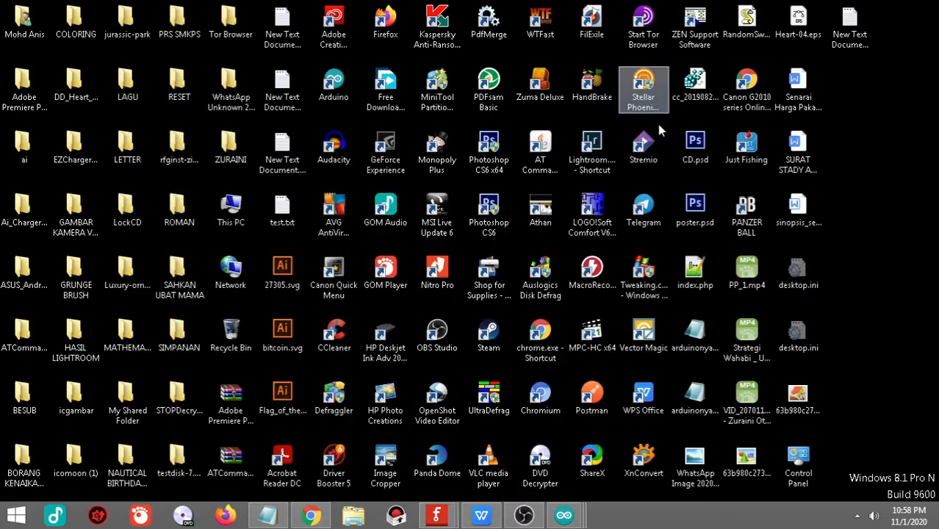
{"action": "mouse_move", "coordinate": [573, 520]}
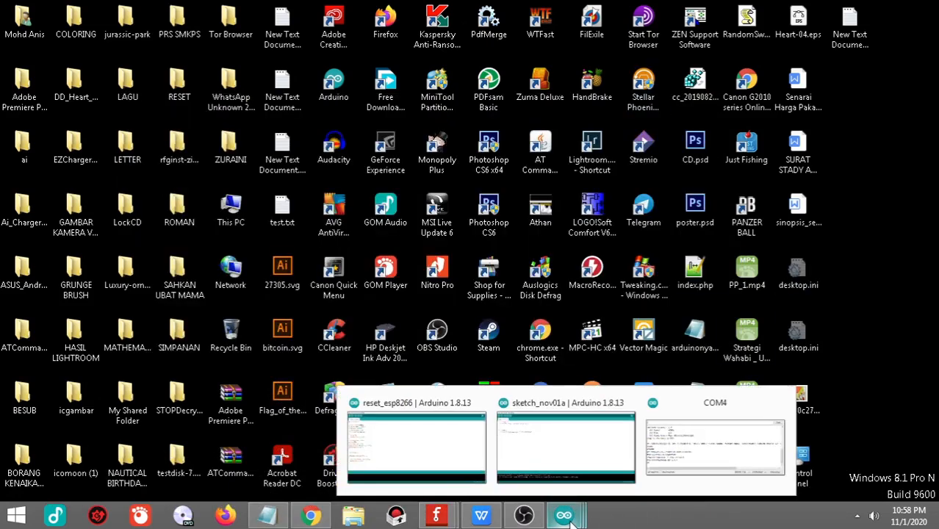
{"action": "left_click", "coordinate": [524, 515]}
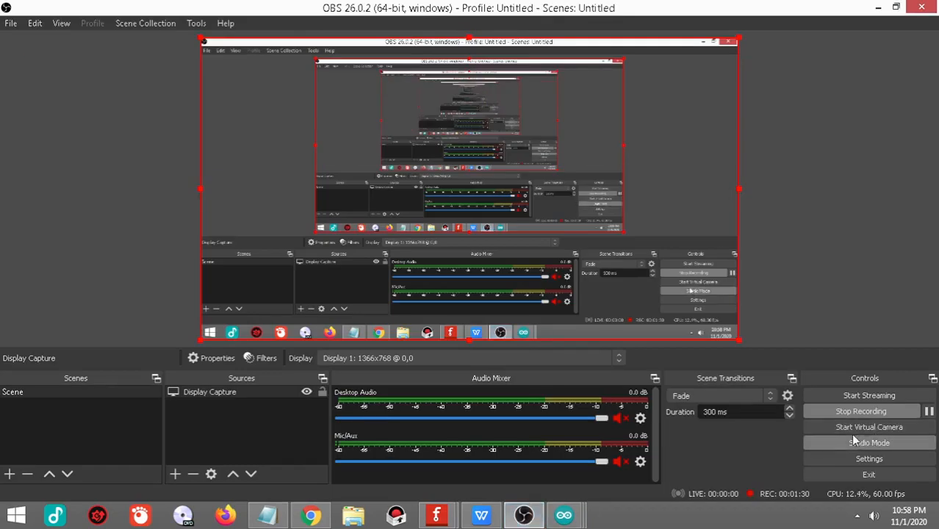
{"action": "left_click", "coordinate": [847, 412]}
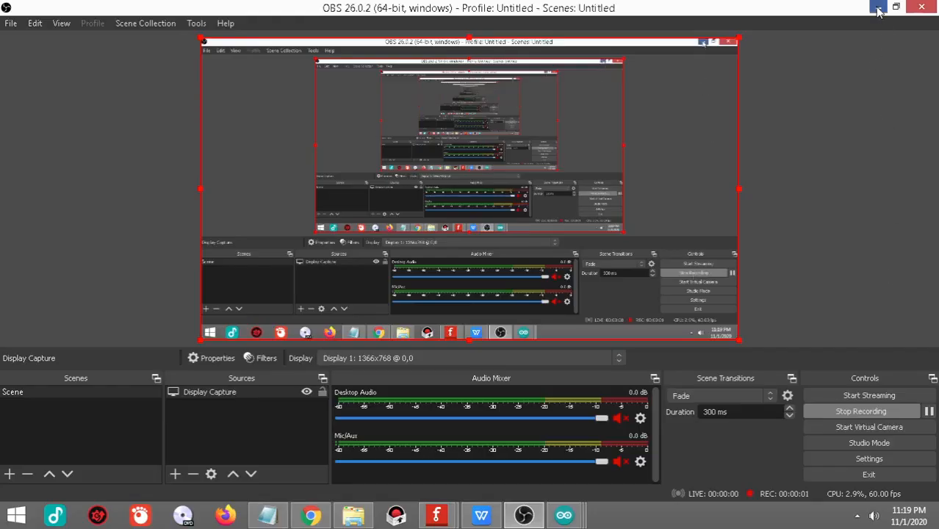
{"action": "left_click", "coordinate": [879, 7]}
Step: Switch to Chrome and expand the Tools section on Espressif's ESP8266 resources page
{"action": "left_click", "coordinate": [312, 516]}
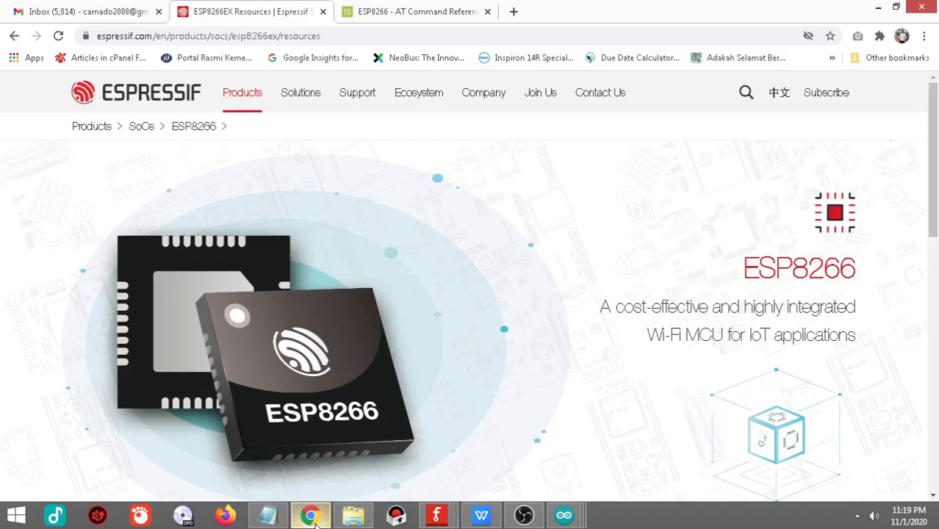
{"action": "left_click_drag", "start_coordinate": [327, 35], "coordinate": [81, 37]}
{"action": "left_click", "coordinate": [353, 36]}
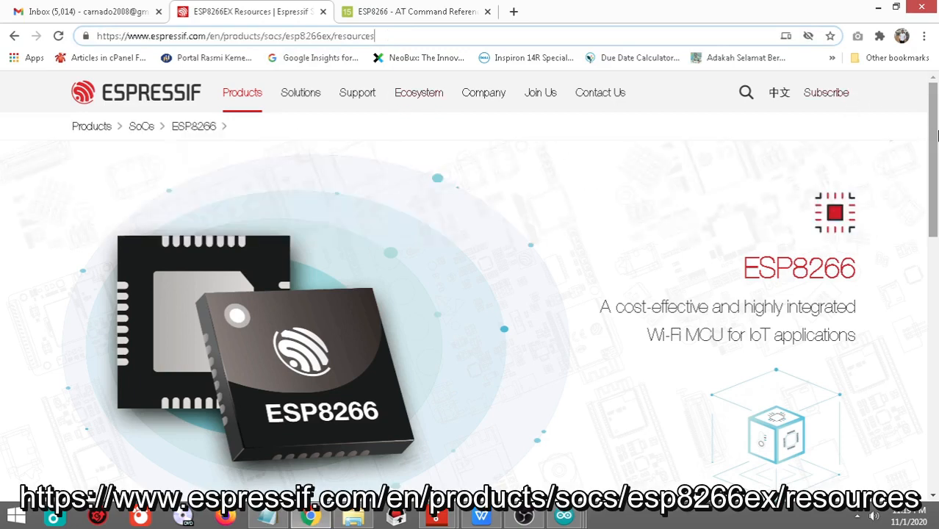
{"action": "left_click_drag", "start_coordinate": [936, 135], "coordinate": [920, 301]}
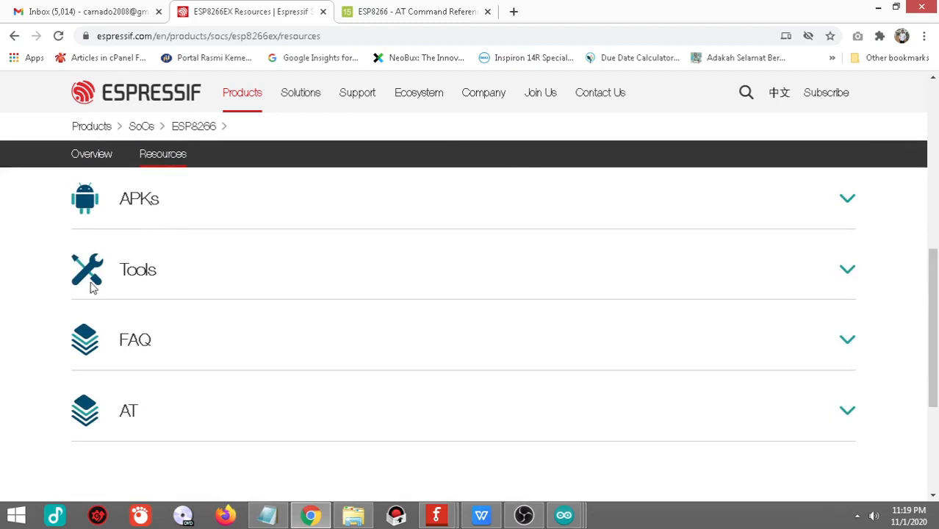
{"action": "left_click_drag", "start_coordinate": [160, 278], "coordinate": [122, 279]}
{"action": "left_click", "coordinate": [323, 297]}
{"action": "left_click", "coordinate": [848, 272]}
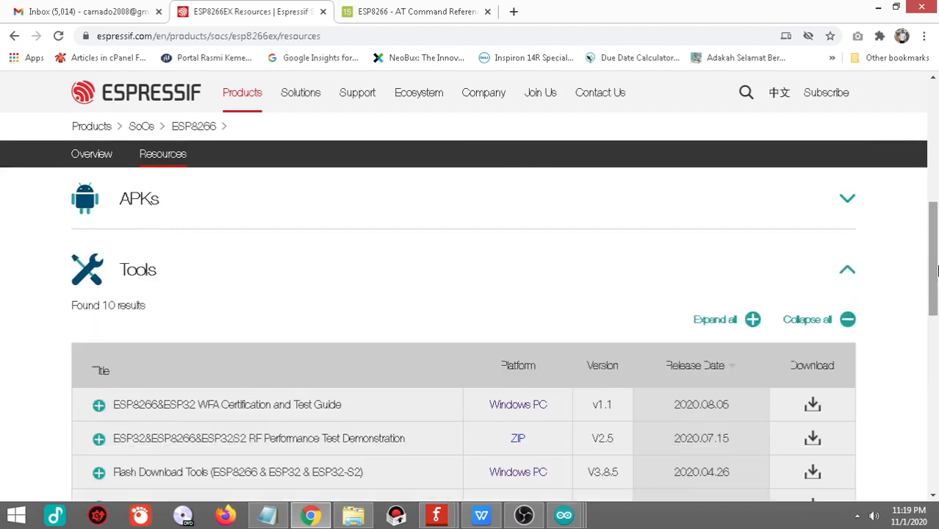
Step: Download Flash Download Tools (ESP8266 & ESP32 & ESP32-S2) V3.8.5 to the desktop as flash_download_tool_v3.8.5.zip
{"action": "left_click_drag", "start_coordinate": [931, 267], "coordinate": [931, 296]}
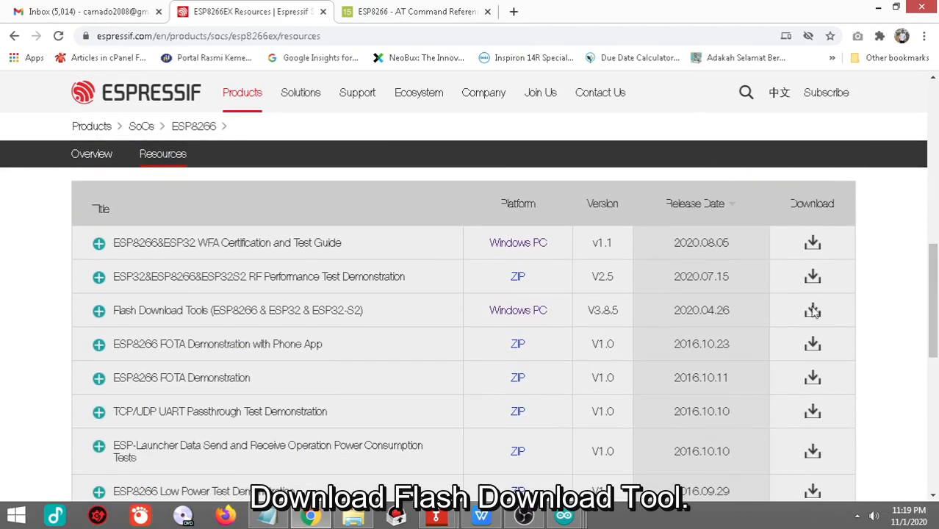
{"action": "left_click_drag", "start_coordinate": [363, 312], "coordinate": [115, 315]}
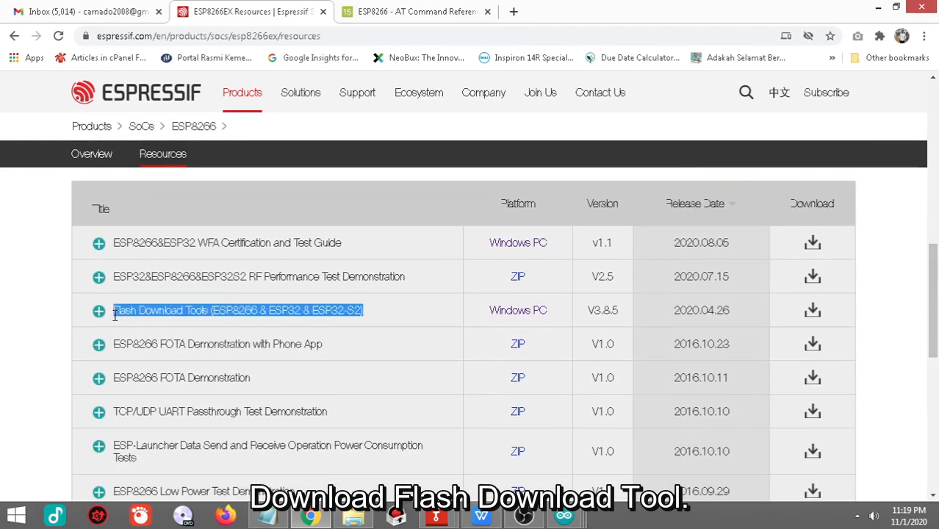
{"action": "left_click", "coordinate": [812, 315]}
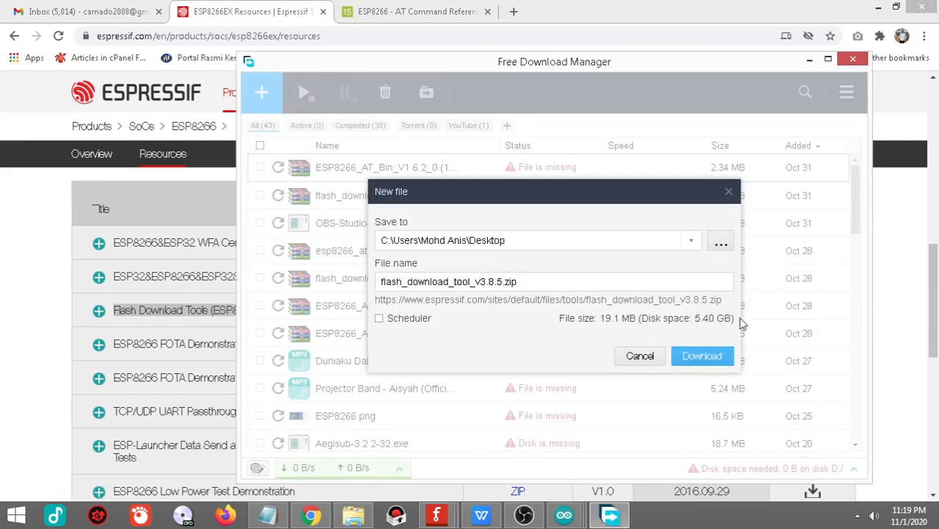
{"action": "left_click", "coordinate": [698, 357]}
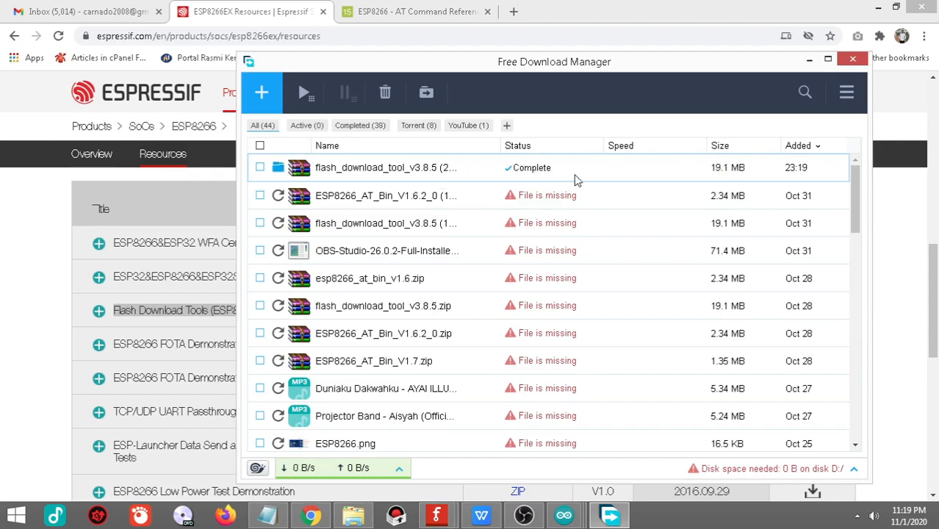
{"action": "left_click", "coordinate": [809, 60]}
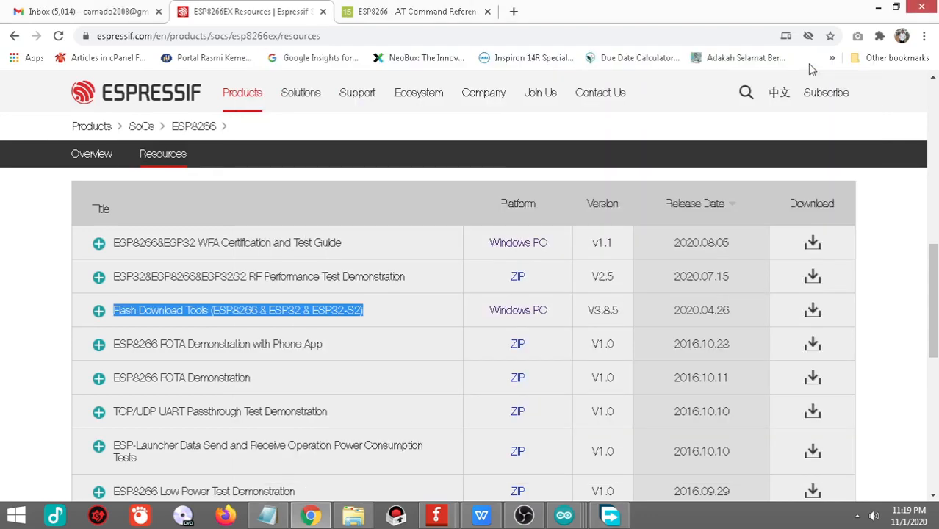
{"action": "scroll", "coordinate": [936, 297], "scroll_direction": "up", "scroll_amount": 1}
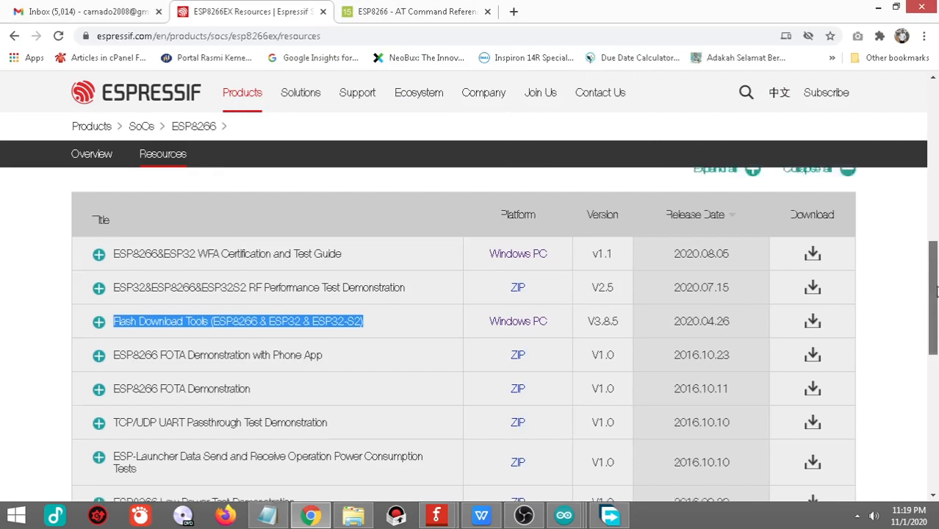
Step: Collapse the Tools section and expand the AT section on Espressif's ESP8266 resources page
{"action": "left_click", "coordinate": [866, 240]}
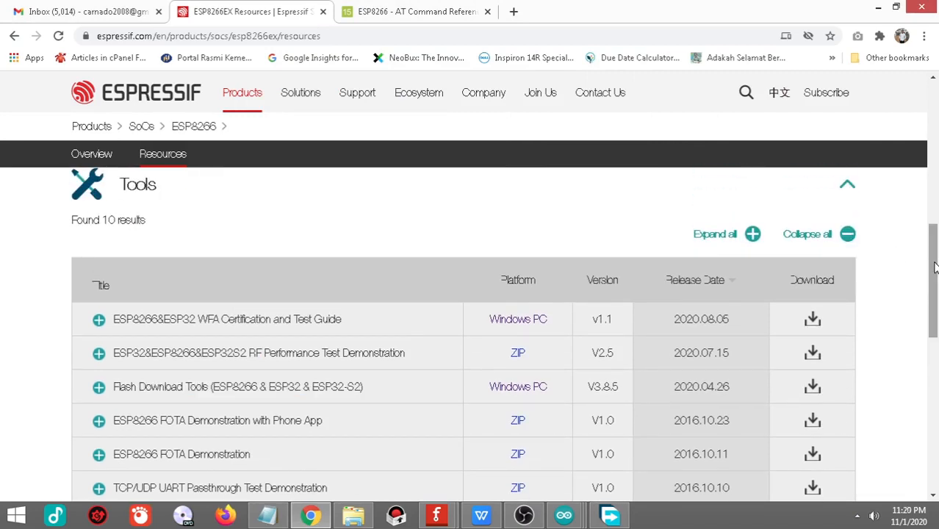
{"action": "left_click", "coordinate": [845, 189]}
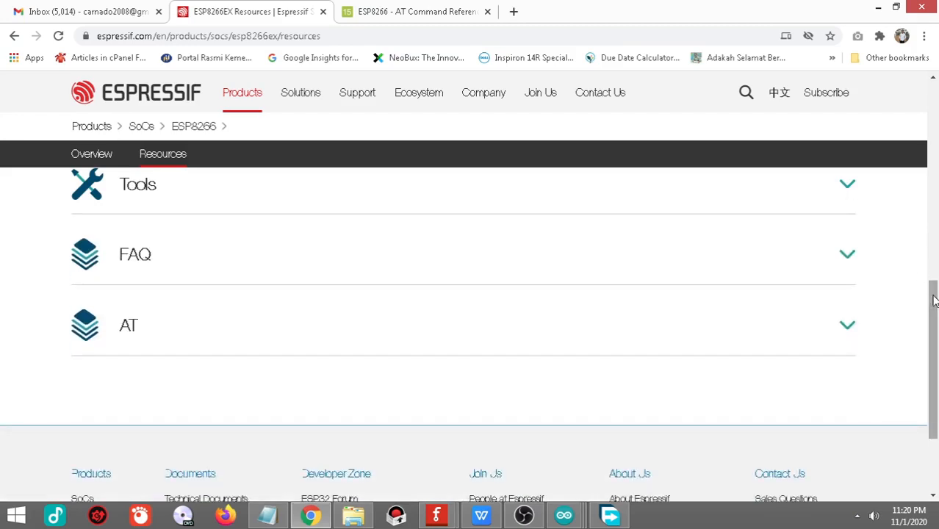
{"action": "scroll", "coordinate": [933, 300], "scroll_direction": "down", "scroll_amount": 1}
{"action": "left_click_drag", "start_coordinate": [145, 292], "coordinate": [112, 294]}
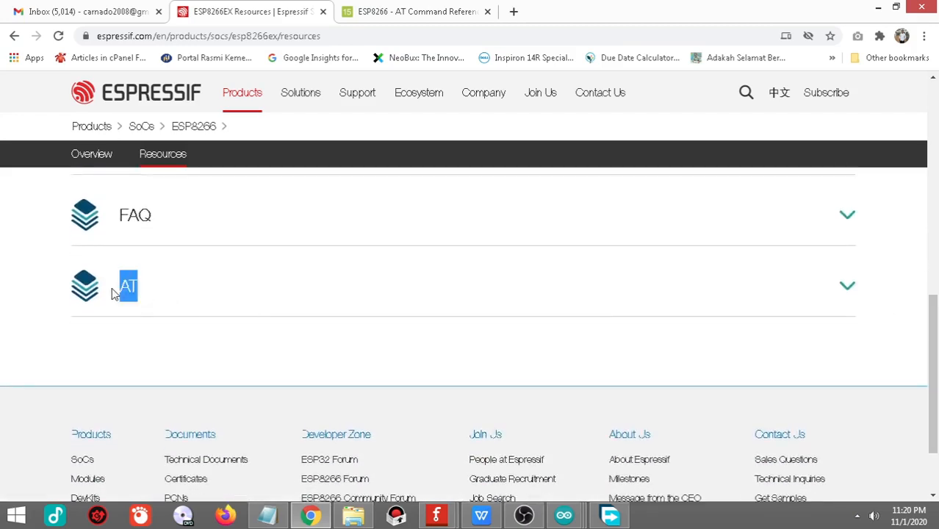
{"action": "left_click", "coordinate": [154, 293]}
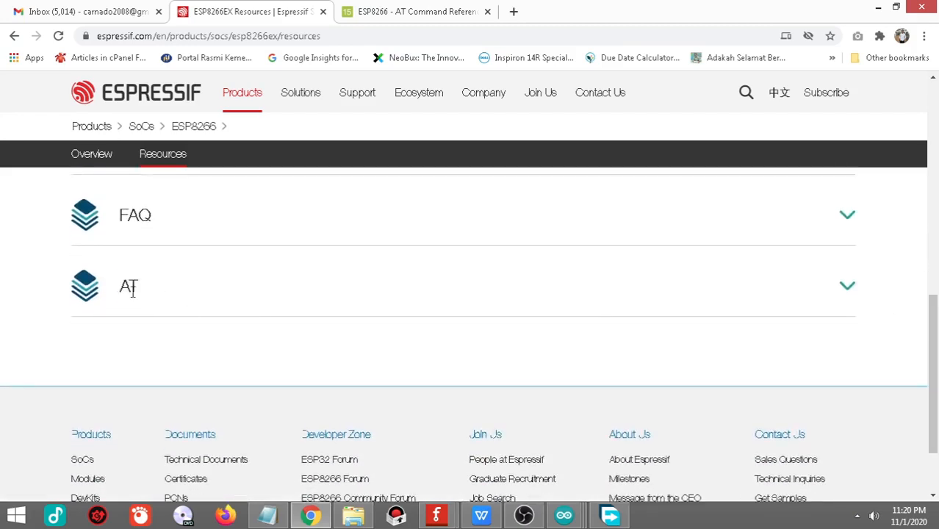
{"action": "left_click", "coordinate": [849, 288]}
Step: Download the ESP8266 AT Bin V1.6.2 firmware archive and minimize the download manager
{"action": "left_click_drag", "start_coordinate": [934, 277], "coordinate": [930, 352]}
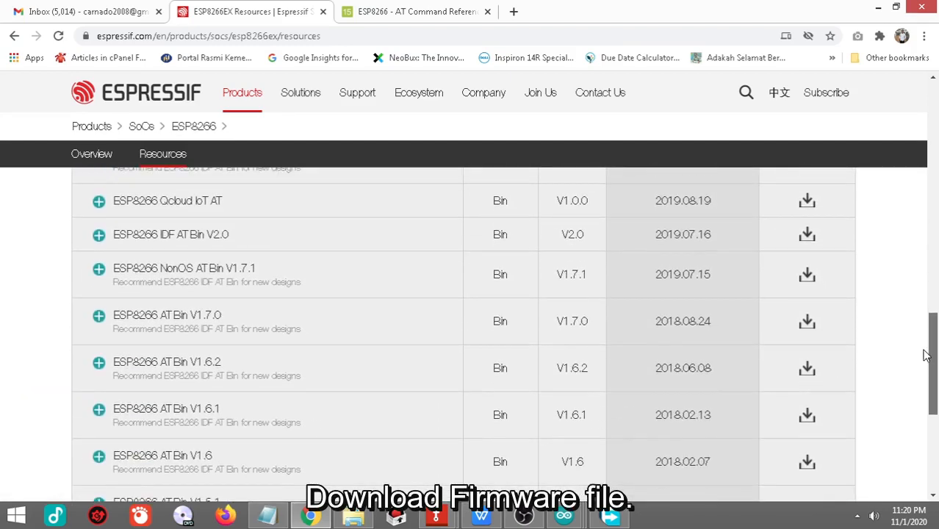
{"action": "left_click_drag", "start_coordinate": [230, 367], "coordinate": [112, 368]}
{"action": "left_click", "coordinate": [245, 368]}
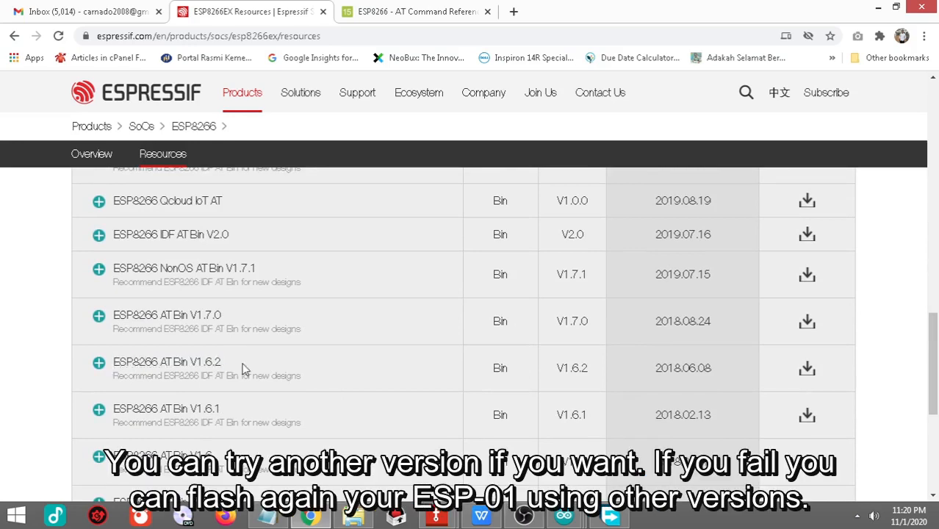
{"action": "left_click", "coordinate": [807, 372]}
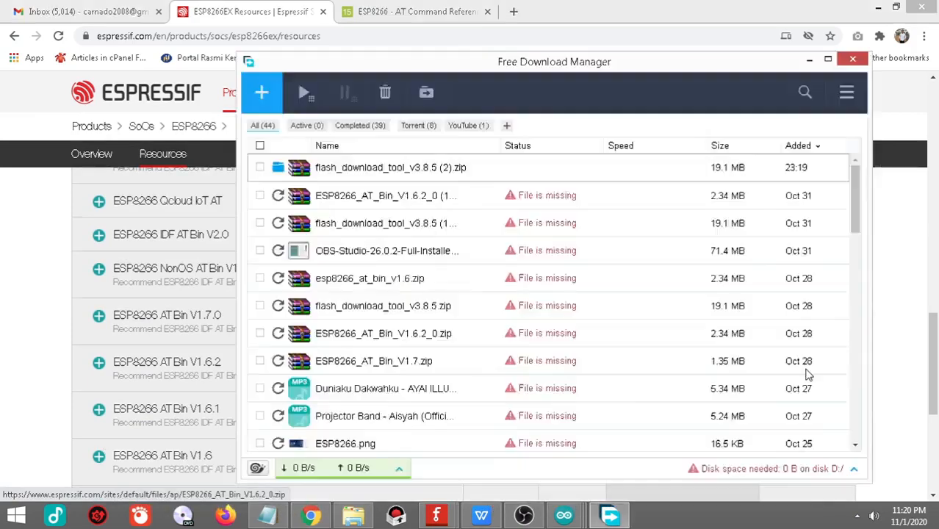
{"action": "left_click", "coordinate": [685, 357]}
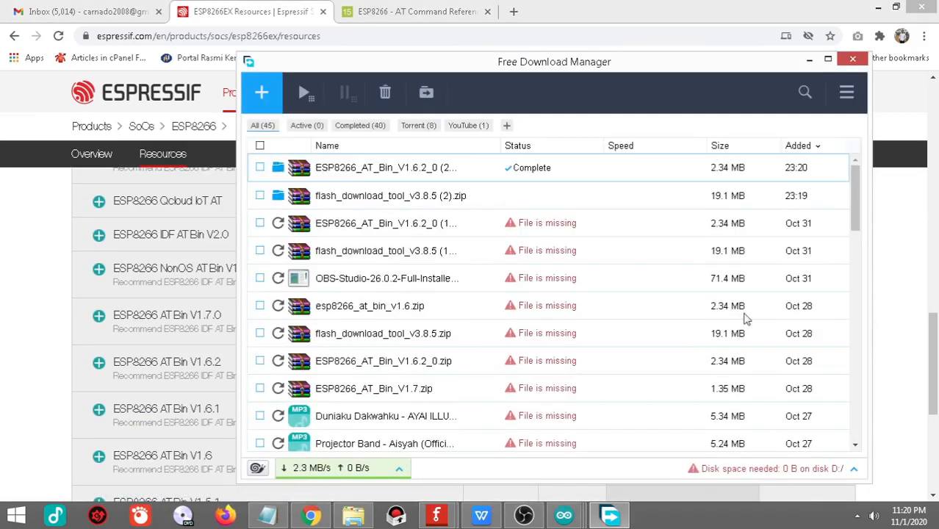
{"action": "left_click", "coordinate": [809, 60]}
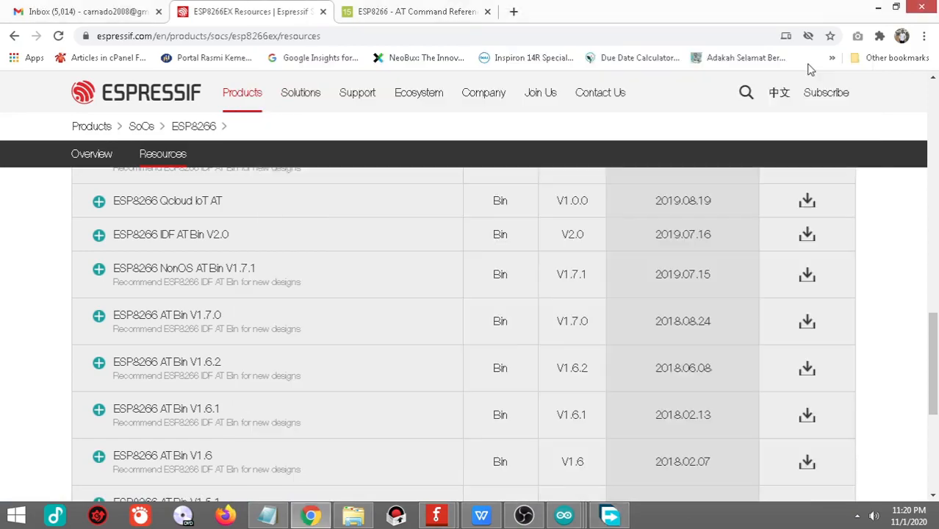
Step: Extract the downloaded flash_download_tool_v3.8.5 (2).zip and ESP8266_AT_Bin_V1.6.2_0 (2).zip on the desktop, each into its own separate folder
{"action": "left_click", "coordinate": [878, 7]}
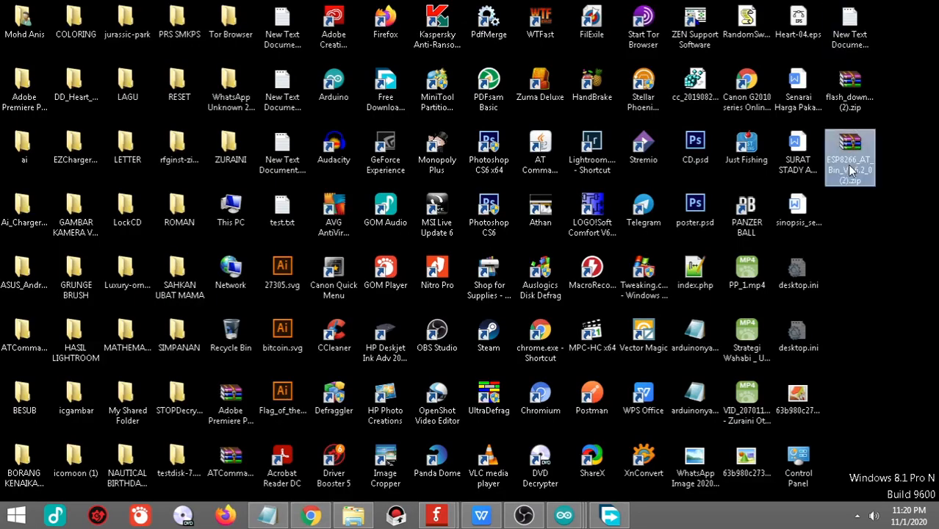
{"action": "left_click", "coordinate": [857, 103]}
{"action": "left_click", "coordinate": [853, 168], "text": "ctrl"}
{"action": "left_click", "coordinate": [851, 163]}
{"action": "left_click", "coordinate": [849, 108]}
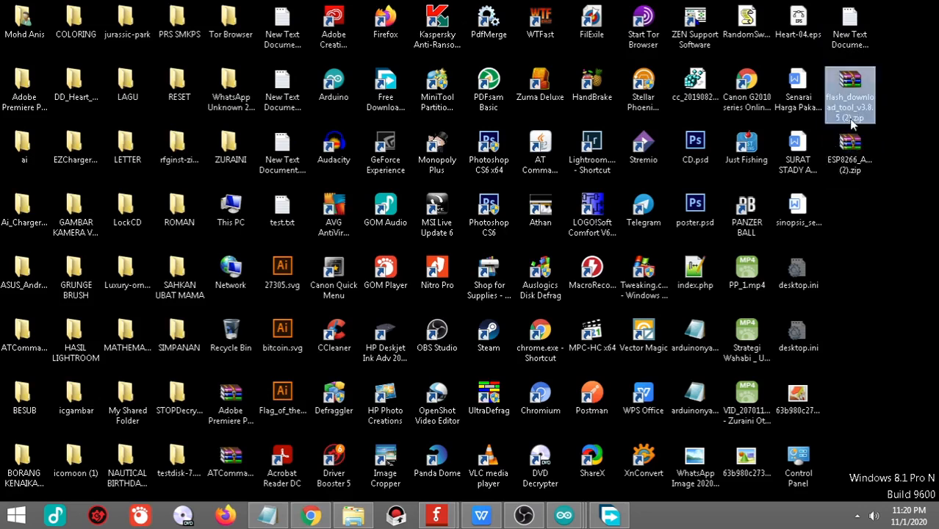
{"action": "left_click", "coordinate": [873, 203]}
{"action": "left_click_drag", "start_coordinate": [882, 212], "coordinate": [836, 87]}
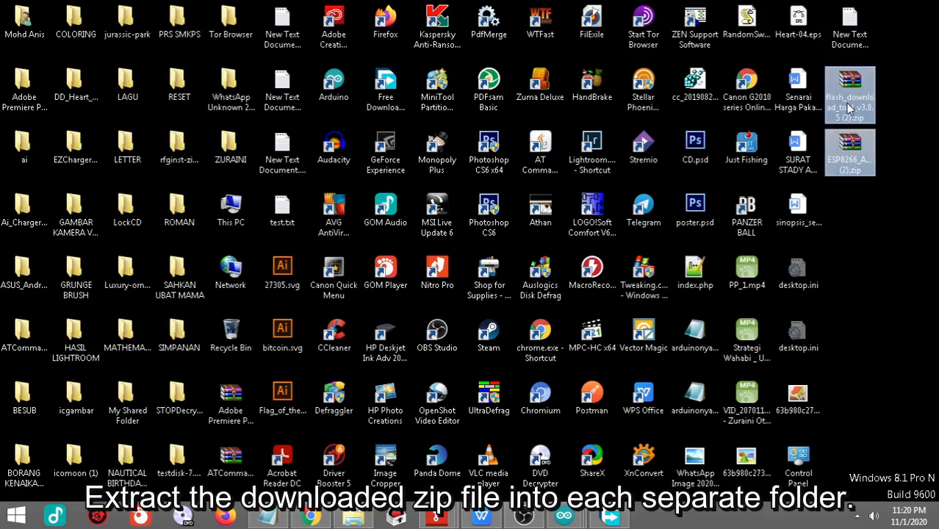
{"action": "right_click", "coordinate": [848, 106]}
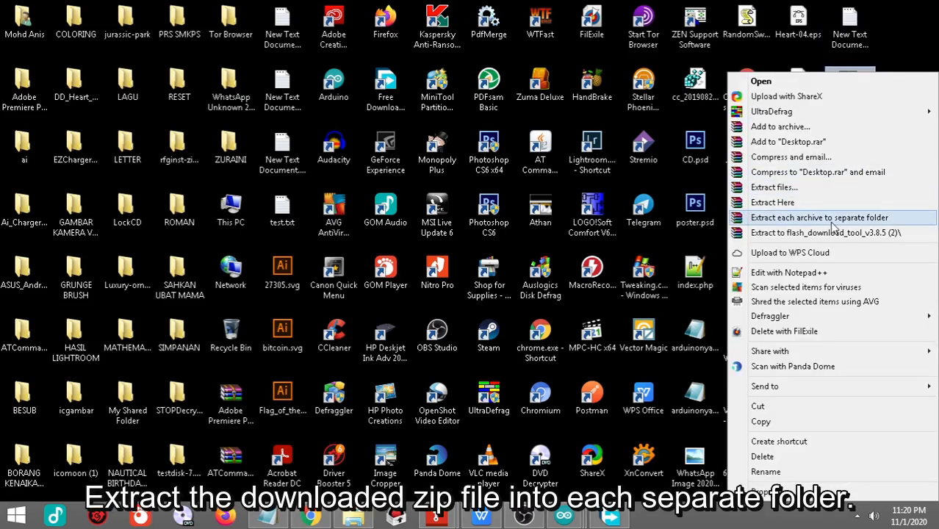
{"action": "left_click", "coordinate": [777, 218]}
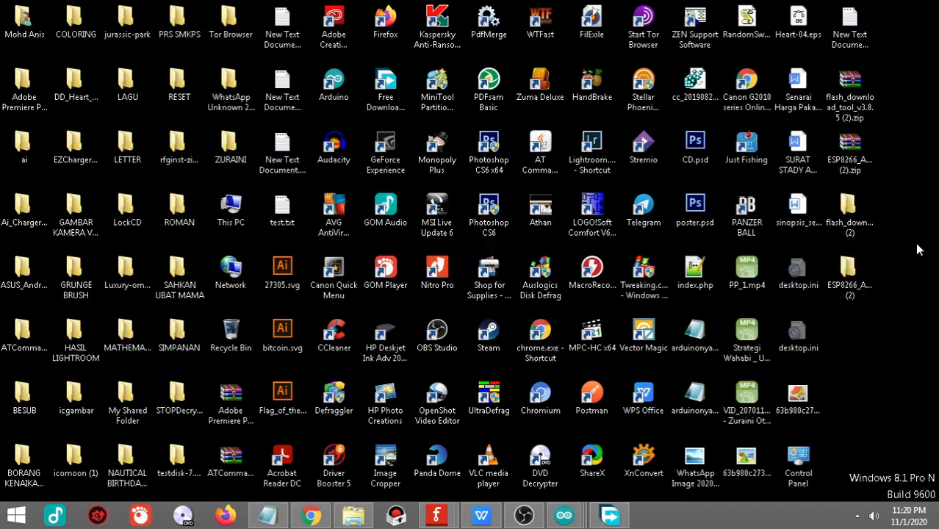
{"action": "left_click", "coordinate": [863, 269]}
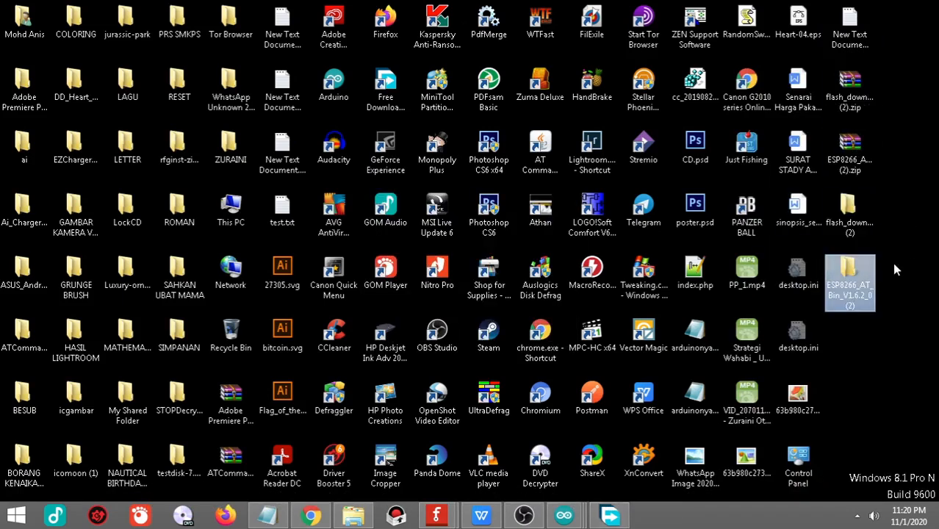
{"action": "left_click", "coordinate": [893, 262]}
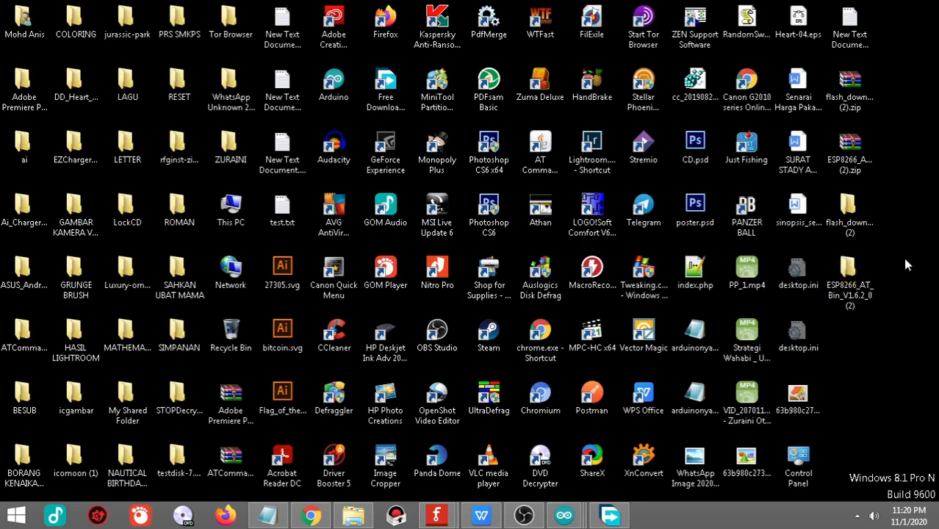
Step: Run flash_download_tool_3.8.5.exe as administrator from the extracted flash_download_tool_v3.8.5 folder
{"action": "double_click", "coordinate": [860, 224]}
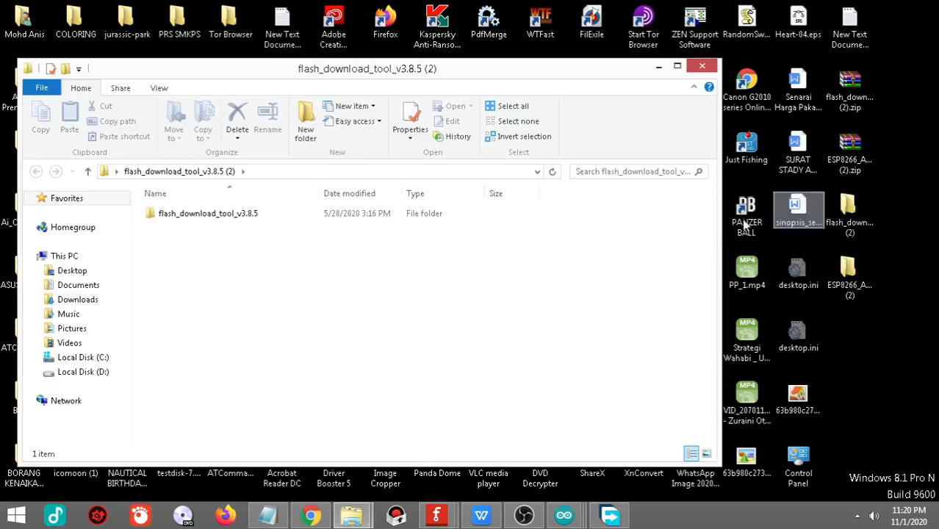
{"action": "double_click", "coordinate": [212, 218]}
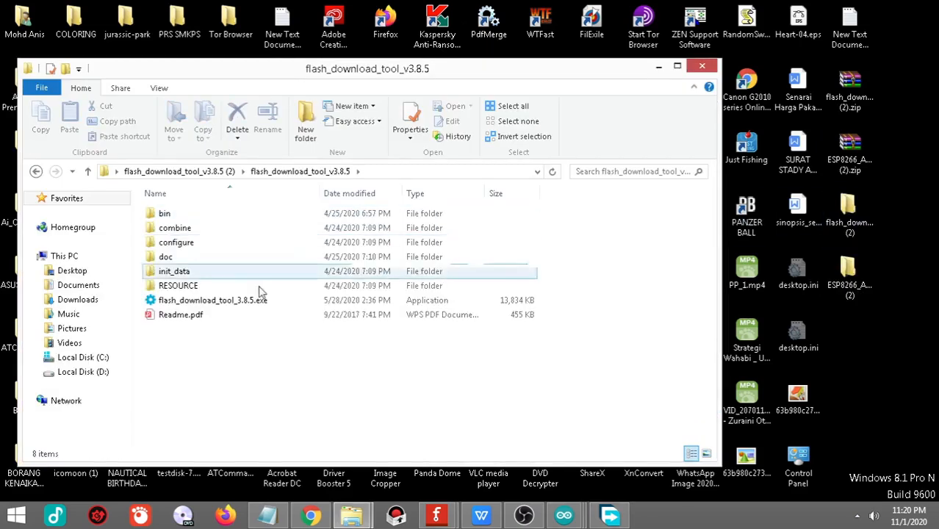
{"action": "left_click", "coordinate": [239, 303]}
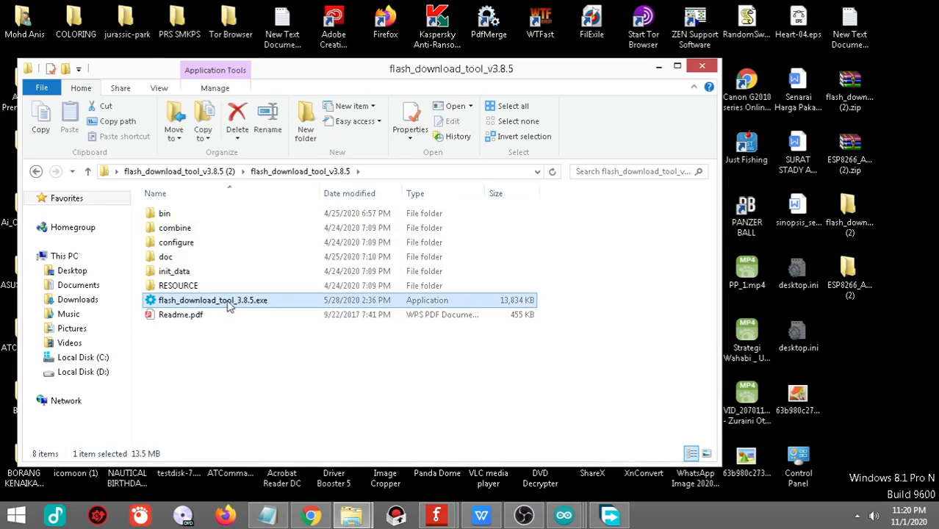
{"action": "right_click", "coordinate": [229, 303]}
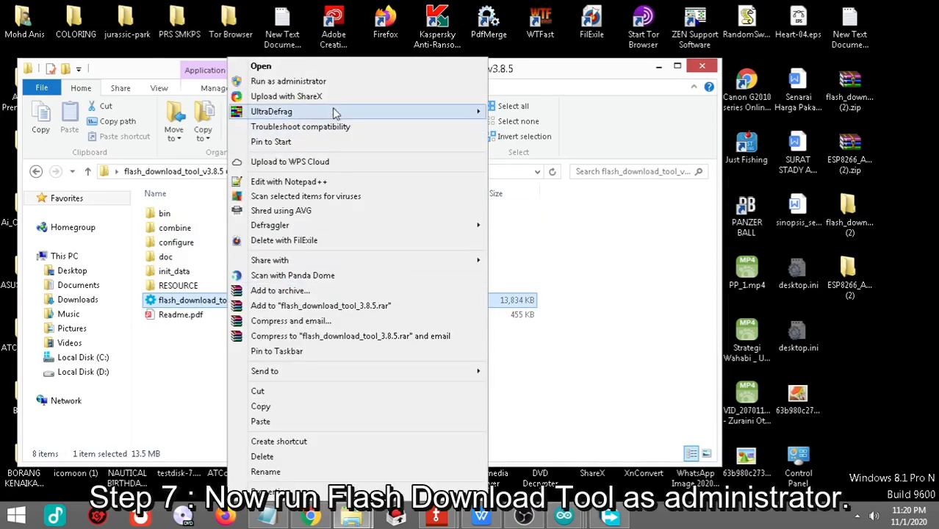
{"action": "left_click", "coordinate": [332, 82]}
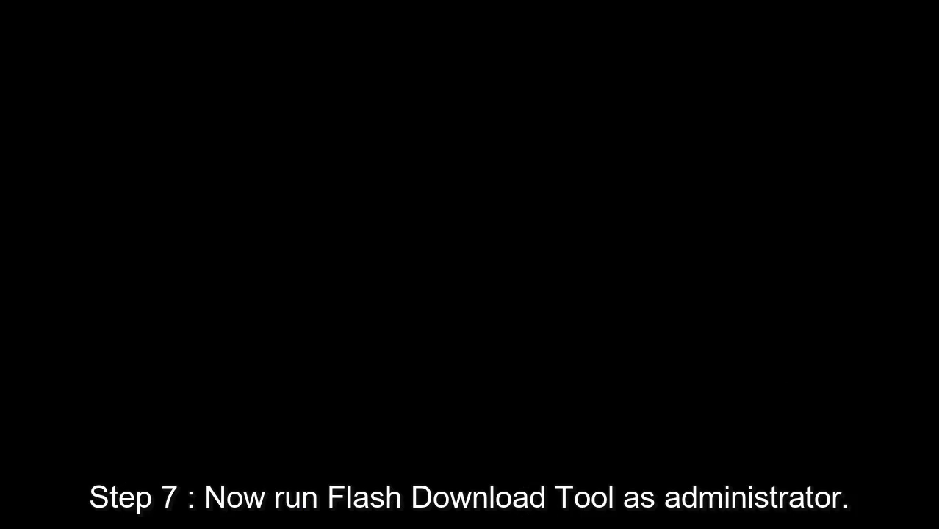
{"action": "left_click", "coordinate": [538, 284]}
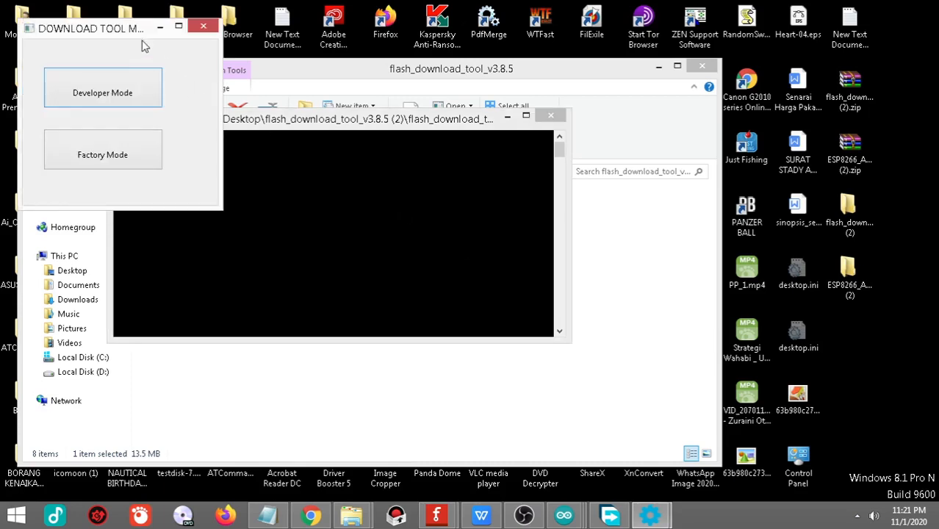
Step: Choose Developer Mode and the ESP8266 DownloadTool, and move its window clear of the console text
{"action": "left_click_drag", "start_coordinate": [132, 33], "coordinate": [477, 144]}
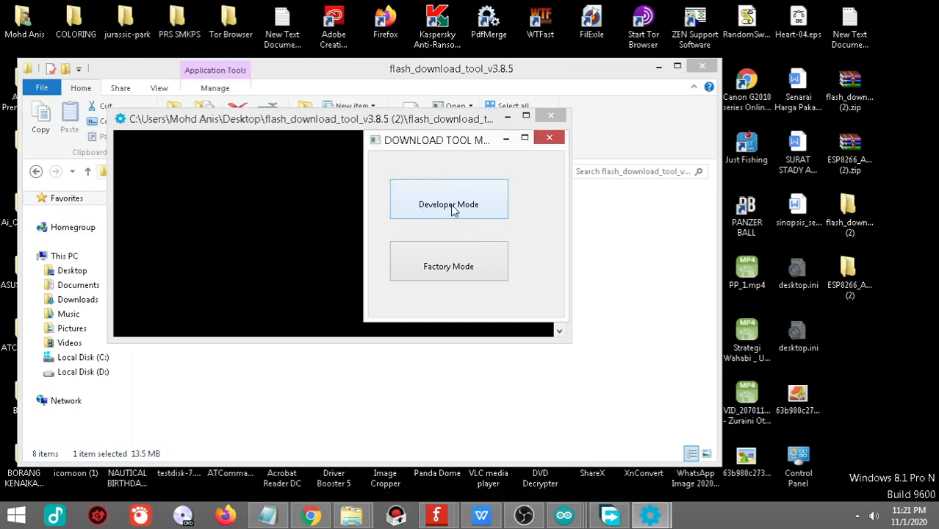
{"action": "left_click", "coordinate": [453, 206]}
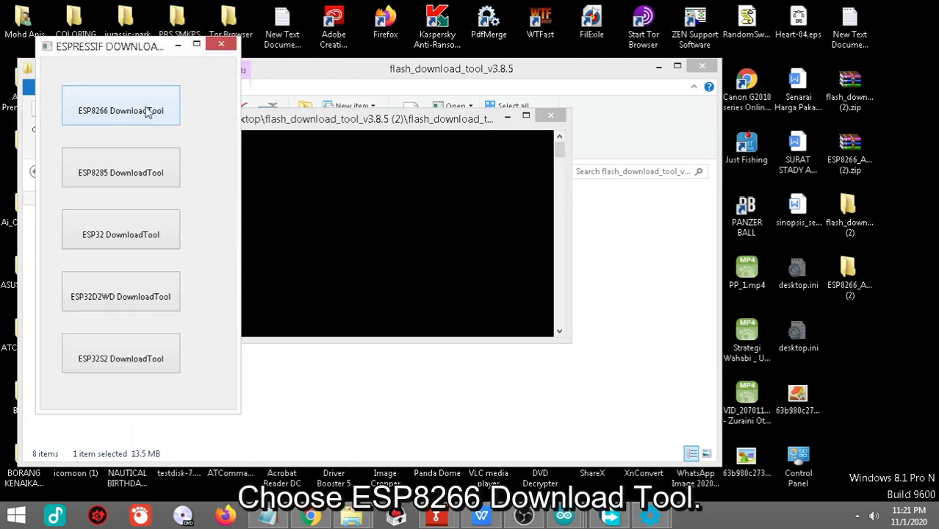
{"action": "left_click", "coordinate": [103, 111]}
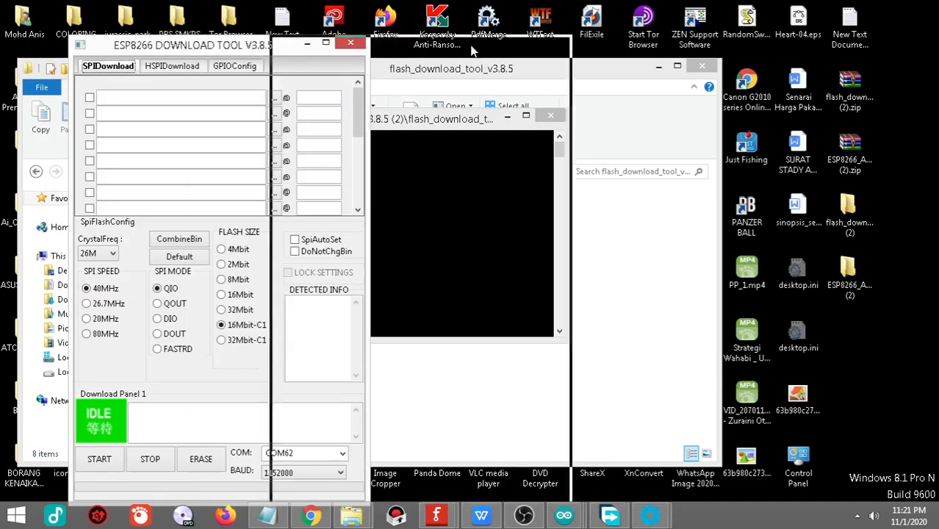
{"action": "left_click_drag", "start_coordinate": [472, 50], "coordinate": [552, 50]}
{"action": "mouse_move", "coordinate": [508, 108]}
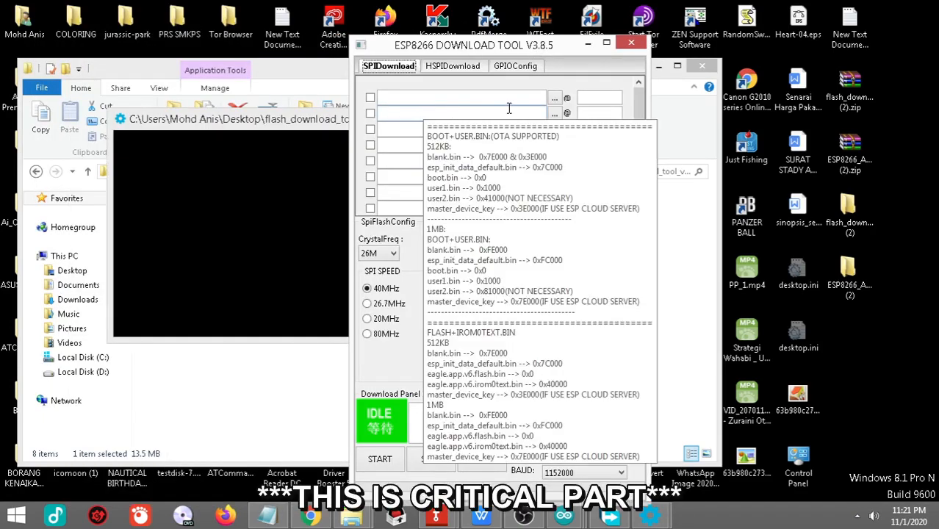
{"action": "left_click_drag", "start_coordinate": [548, 45], "coordinate": [548, 36]}
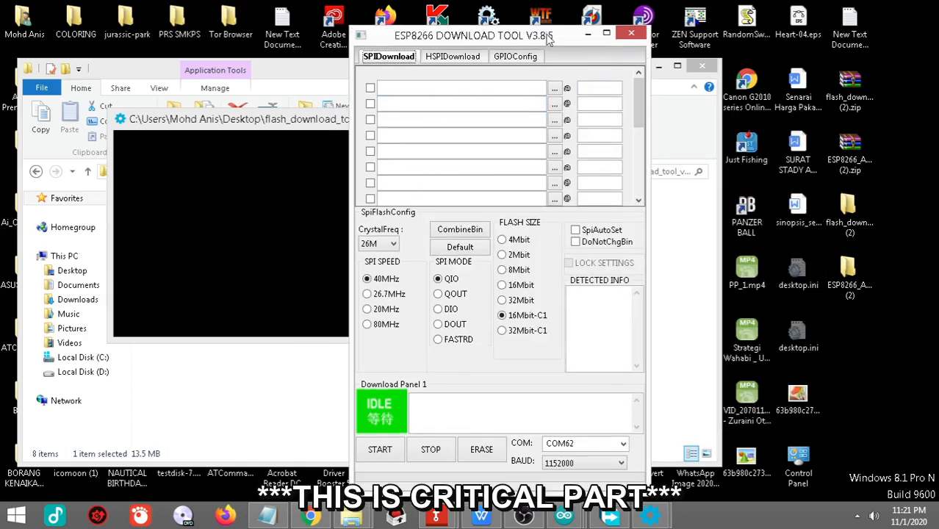
Step: Switch to Chrome, search for "at command esp8266" in a new tab and open Espressif's ESP8266 AT Instruction Set PDF
{"action": "left_click", "coordinate": [312, 516]}
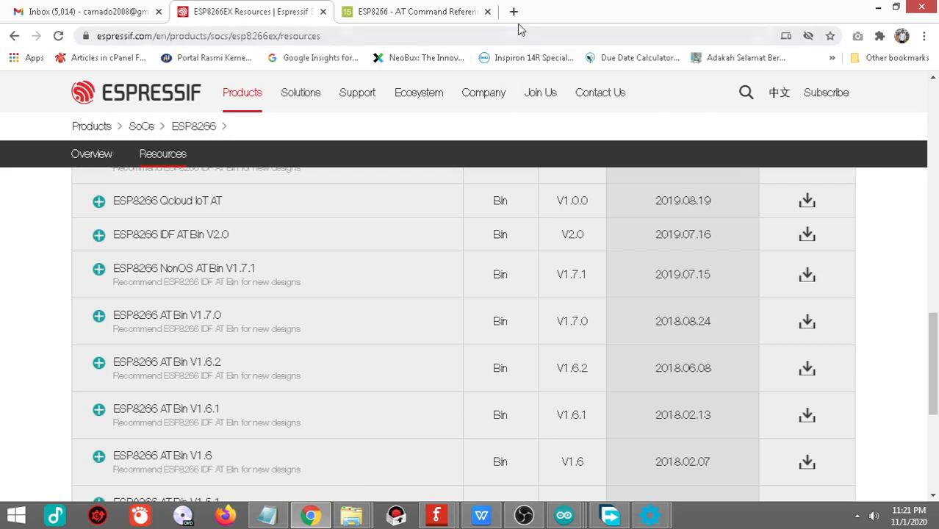
{"action": "left_click", "coordinate": [514, 12]}
{"action": "left_click", "coordinate": [519, 37]}
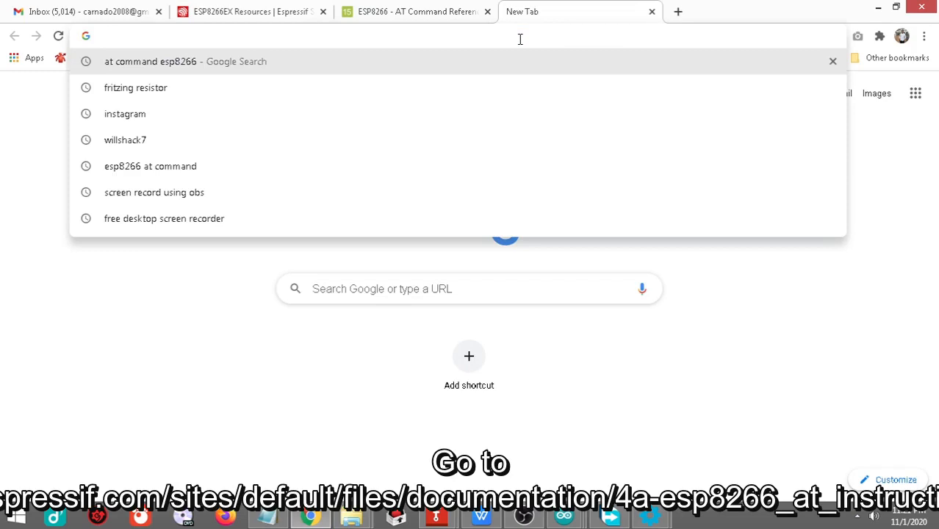
{"action": "left_click", "coordinate": [163, 65]}
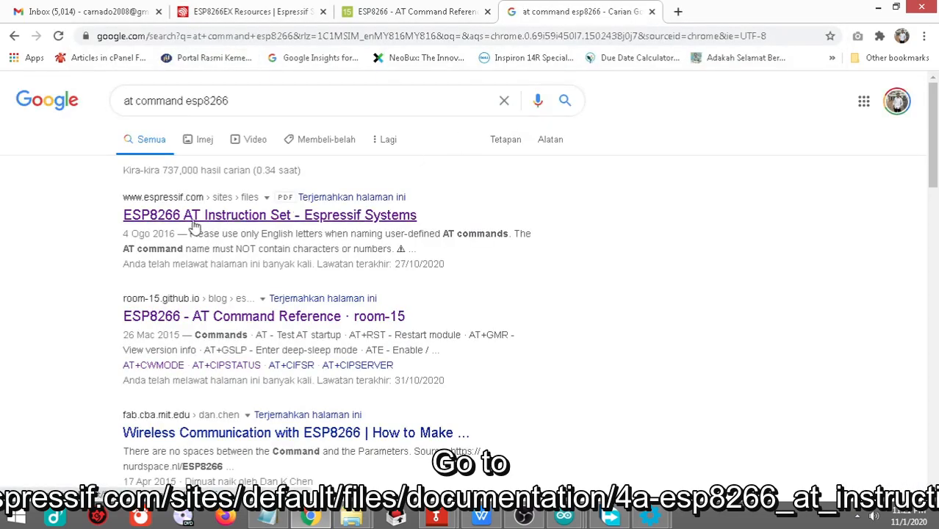
{"action": "left_click", "coordinate": [304, 218]}
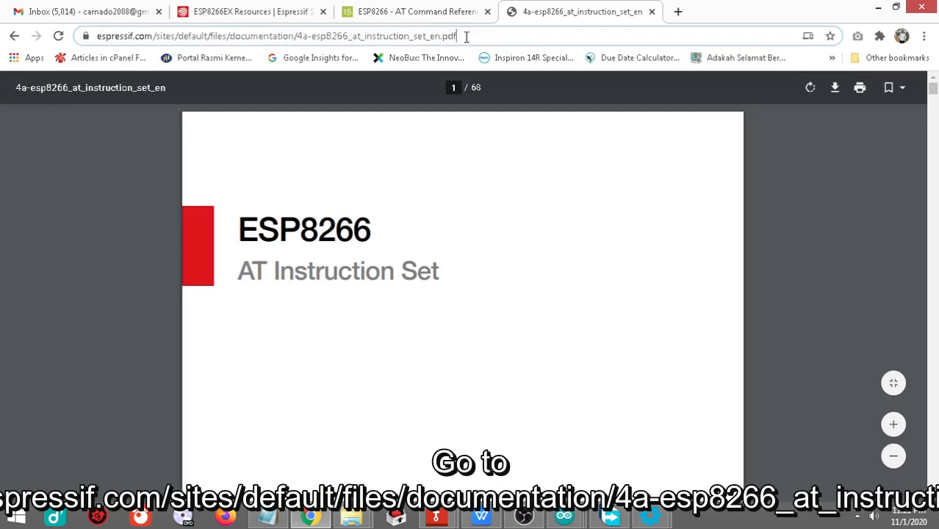
{"action": "left_click_drag", "start_coordinate": [459, 36], "coordinate": [63, 49]}
{"action": "left_click", "coordinate": [797, 201]}
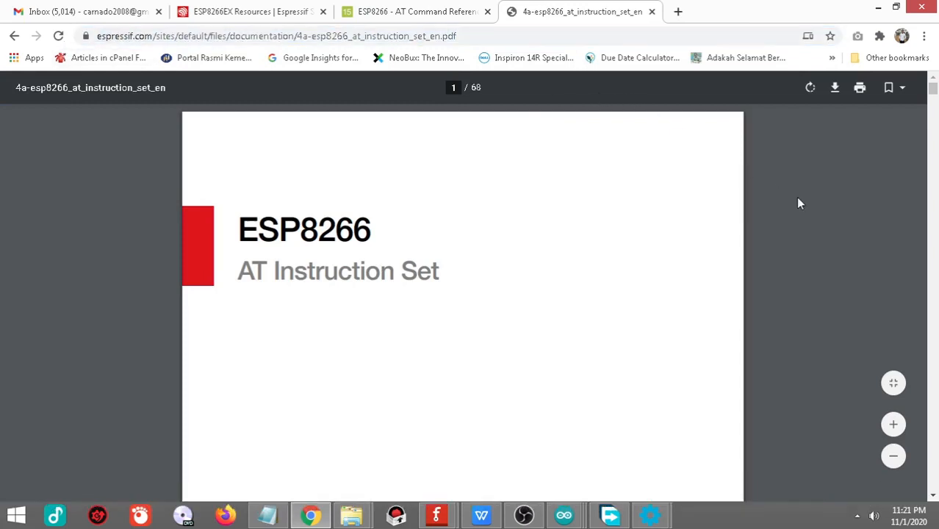
Step: Look up the firmware flash map sections in the PDF's table of contents and check the recorded flash size in the Notepad document
{"action": "left_click_drag", "start_coordinate": [933, 91], "coordinate": [935, 106]}
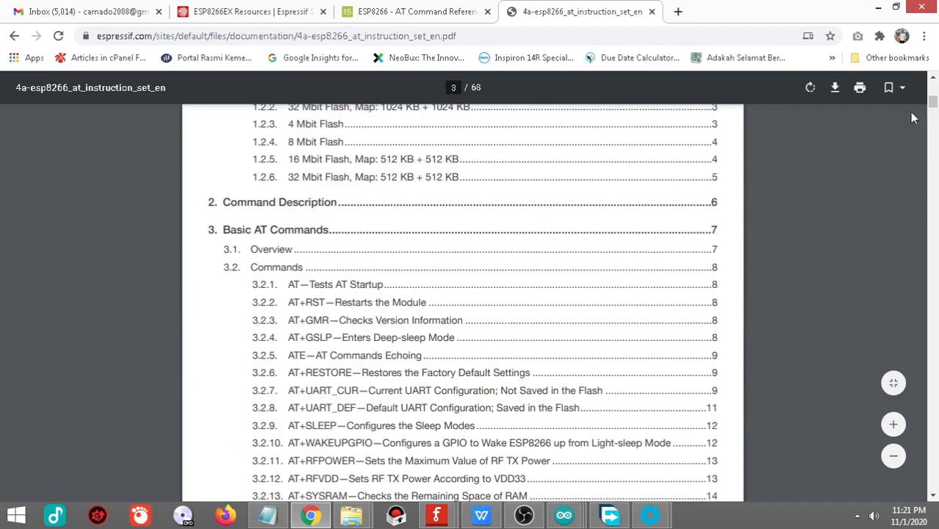
{"action": "scroll", "coordinate": [765, 263], "scroll_direction": "up", "scroll_amount": 2}
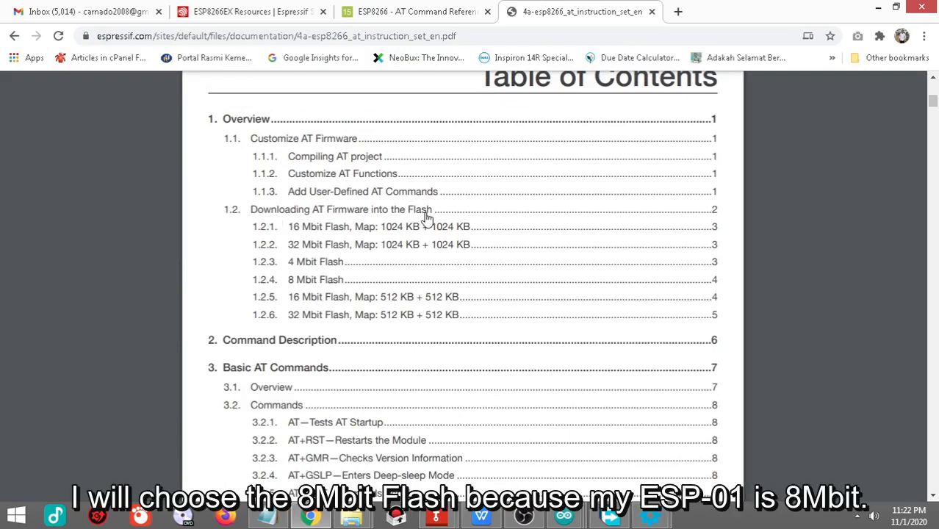
{"action": "left_click", "coordinate": [267, 517]}
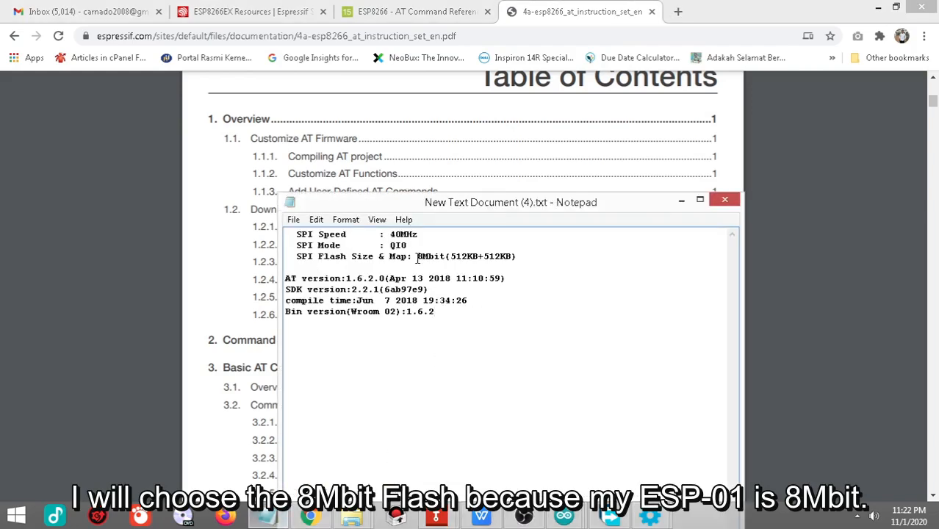
Step: Highlight the recorded 8Mbit flash size, put the Notepad document away and go to the PDF's section 1.2.4, 8 Mbit Flash
{"action": "left_click_drag", "start_coordinate": [418, 257], "coordinate": [448, 257]}
{"action": "left_click", "coordinate": [682, 200]}
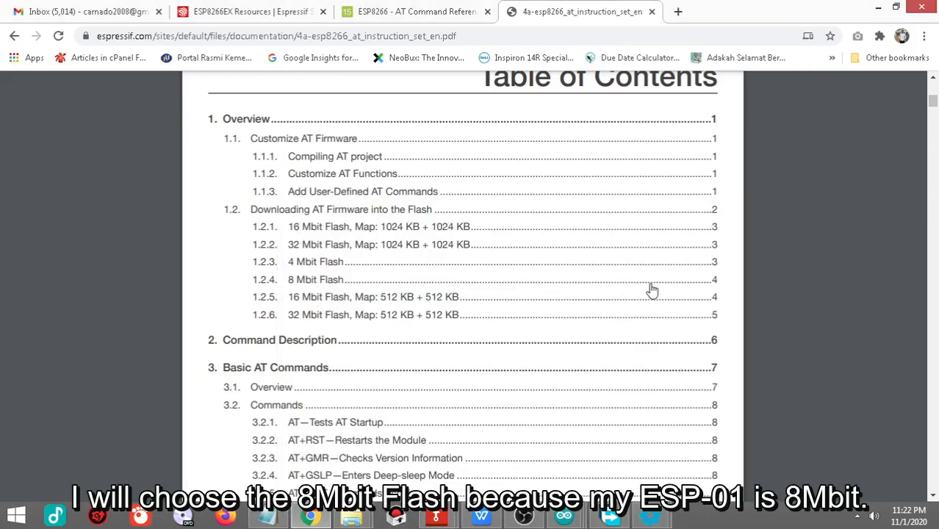
{"action": "left_click", "coordinate": [716, 285]}
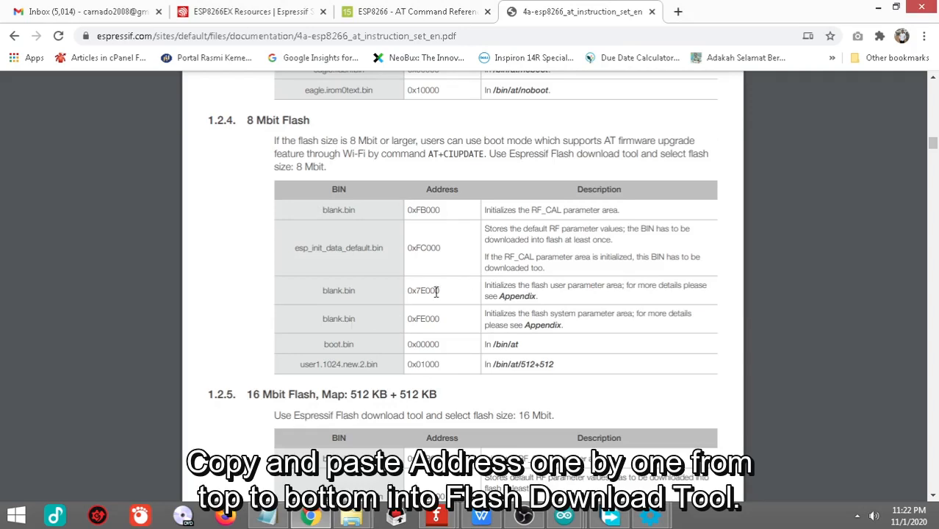
Step: Copy blank.bin's address 0xFB000 from the PDF table into the first row's address field in the ESP8266 Download Tool
{"action": "left_click_drag", "start_coordinate": [442, 209], "coordinate": [411, 210]}
{"action": "right_click", "coordinate": [427, 210]}
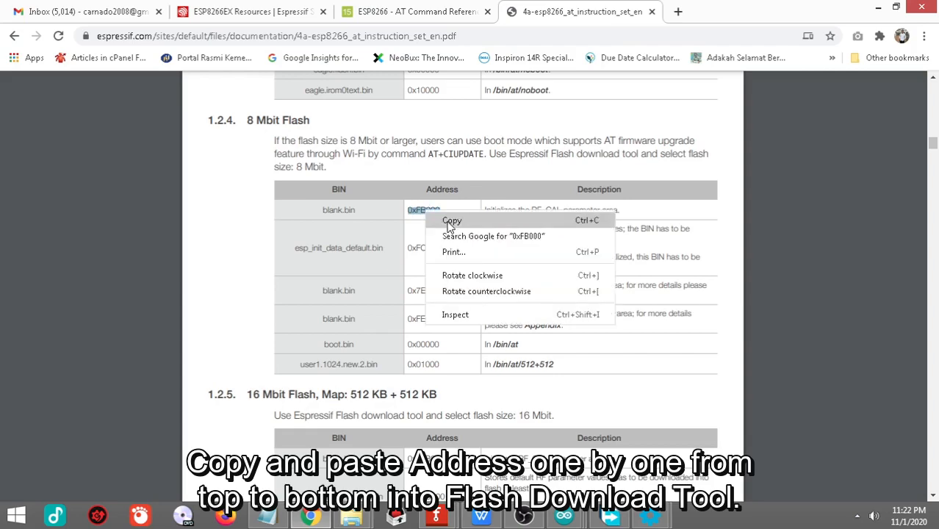
{"action": "left_click", "coordinate": [448, 222]}
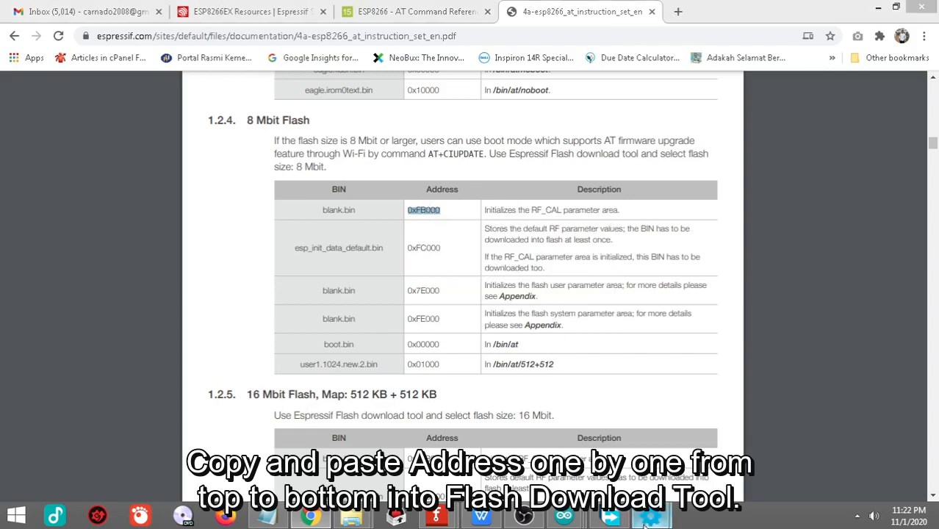
{"action": "mouse_move", "coordinate": [650, 516]}
{"action": "left_click", "coordinate": [726, 432]}
{"action": "left_click", "coordinate": [592, 87]}
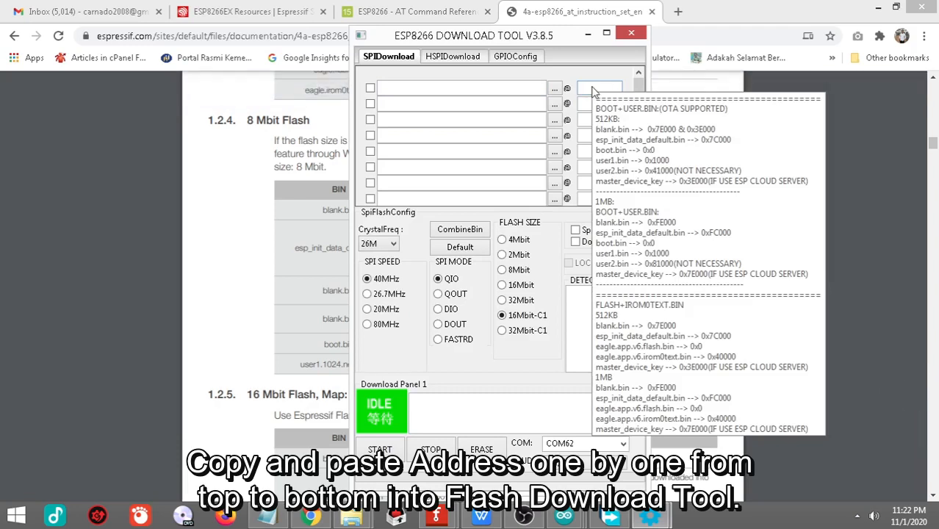
{"action": "right_click", "coordinate": [592, 87]}
{"action": "left_click", "coordinate": [638, 145]}
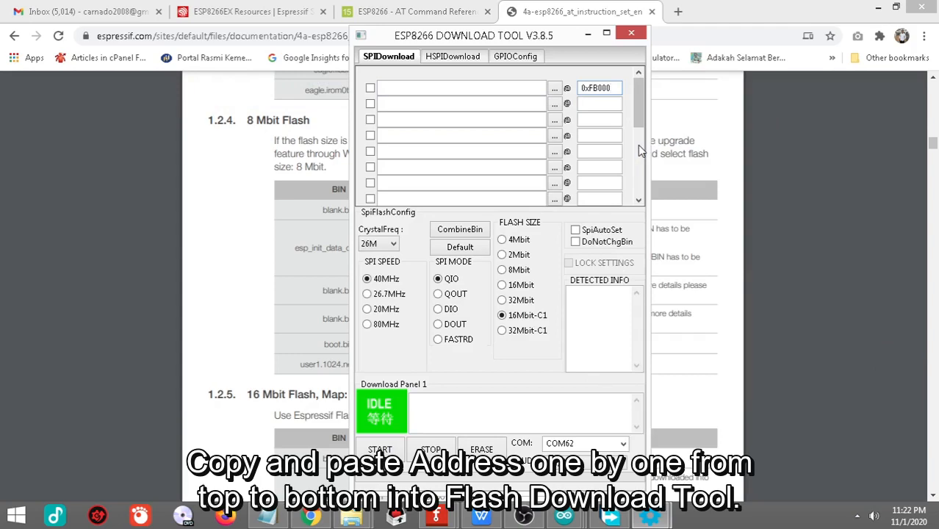
Step: Copy the esp_init_data_default.bin address 0xFC000 from the Chrome PDF into the Download Tool's second address field
{"action": "left_click", "coordinate": [807, 241]}
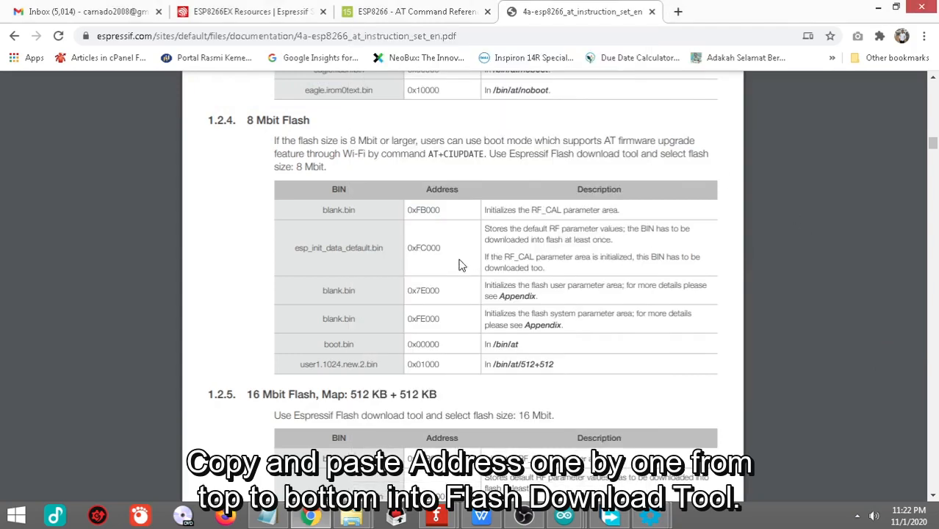
{"action": "left_click_drag", "start_coordinate": [443, 248], "coordinate": [410, 248]}
{"action": "right_click", "coordinate": [424, 247]}
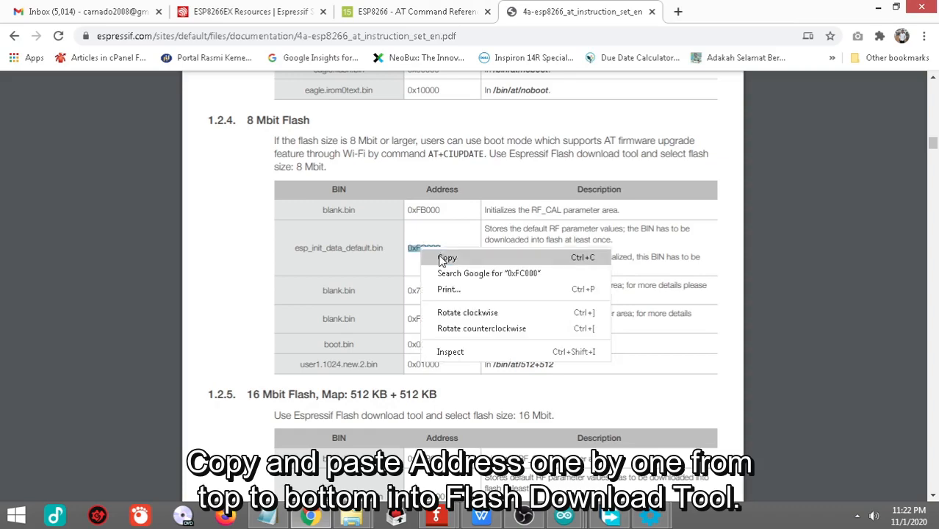
{"action": "left_click", "coordinate": [442, 260]}
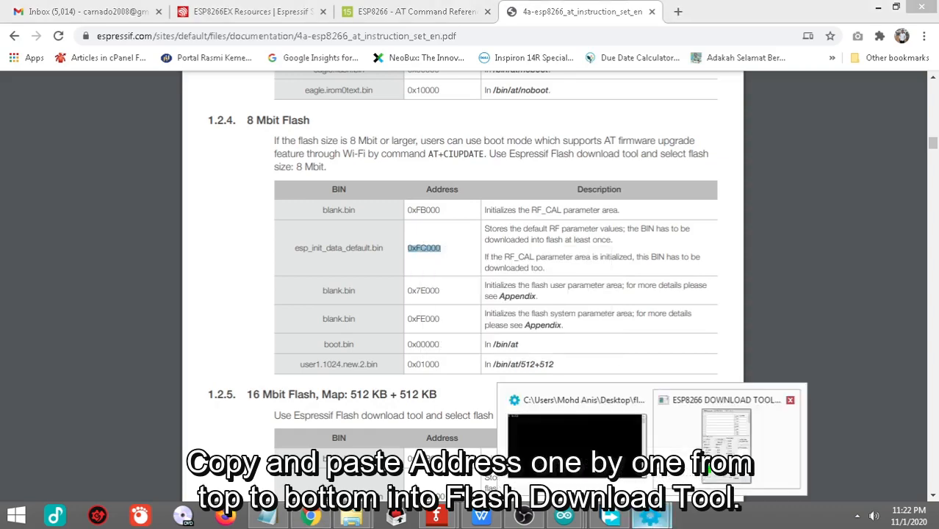
{"action": "left_click", "coordinate": [794, 441]}
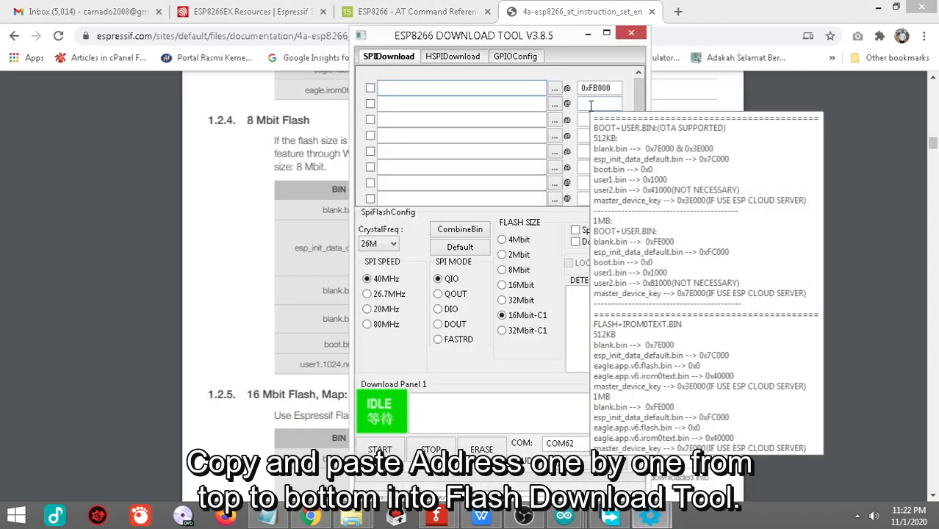
{"action": "left_click", "coordinate": [591, 104]}
{"action": "right_click", "coordinate": [591, 104]}
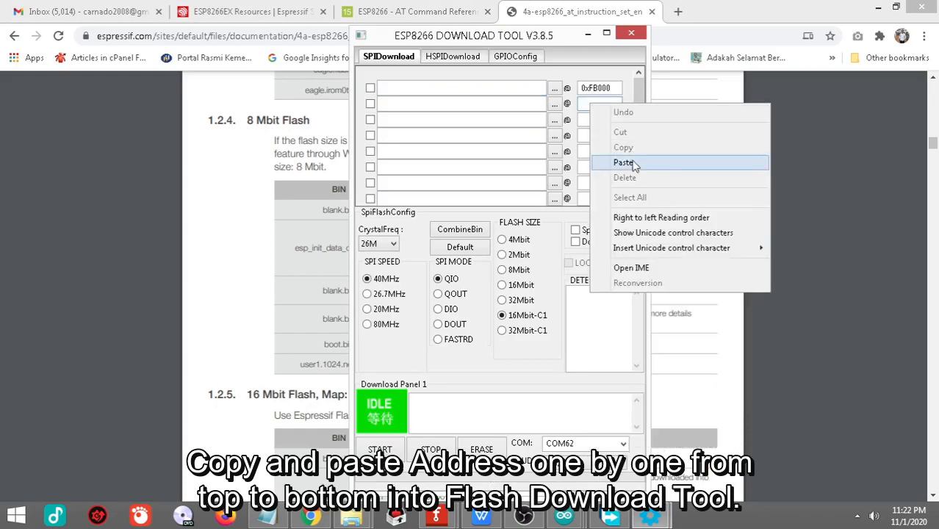
{"action": "left_click", "coordinate": [624, 163]}
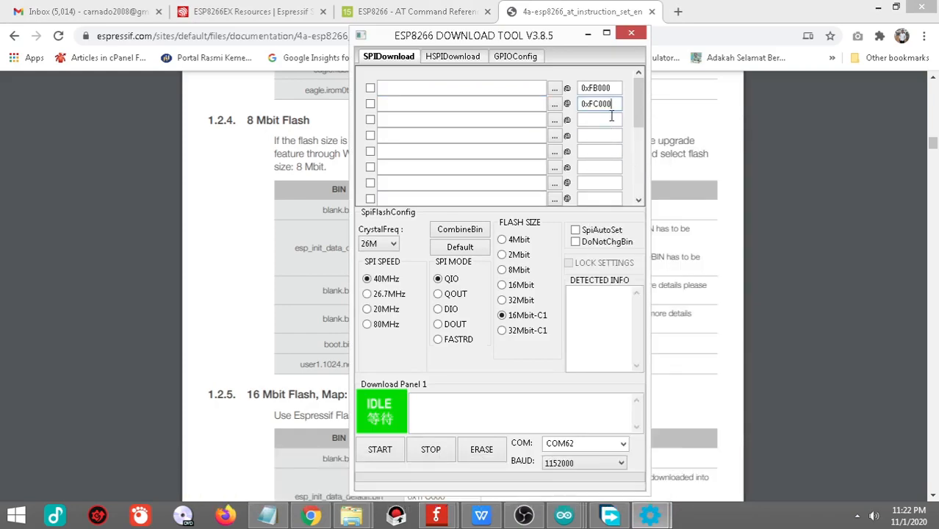
Step: Copy the user parameter area's blank.bin address 0x7E000 from the Chrome PDF into the Download Tool's third address field
{"action": "left_click", "coordinate": [311, 516]}
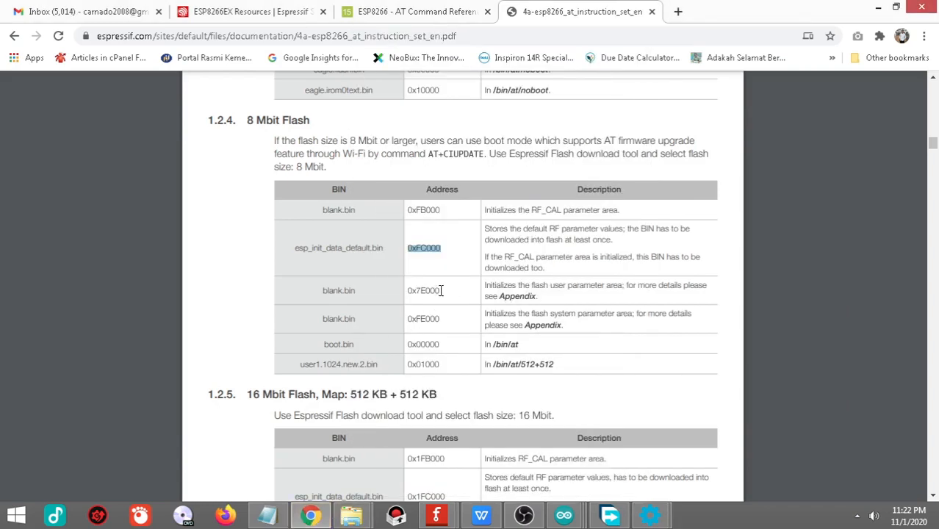
{"action": "left_click_drag", "start_coordinate": [441, 290], "coordinate": [404, 291]}
{"action": "right_click", "coordinate": [416, 292]}
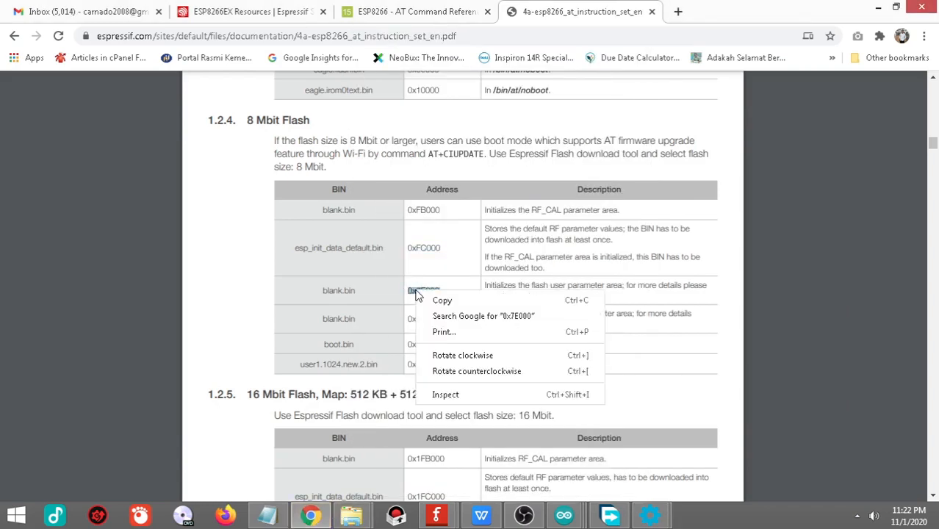
{"action": "left_click", "coordinate": [445, 301]}
{"action": "left_click", "coordinate": [651, 517]}
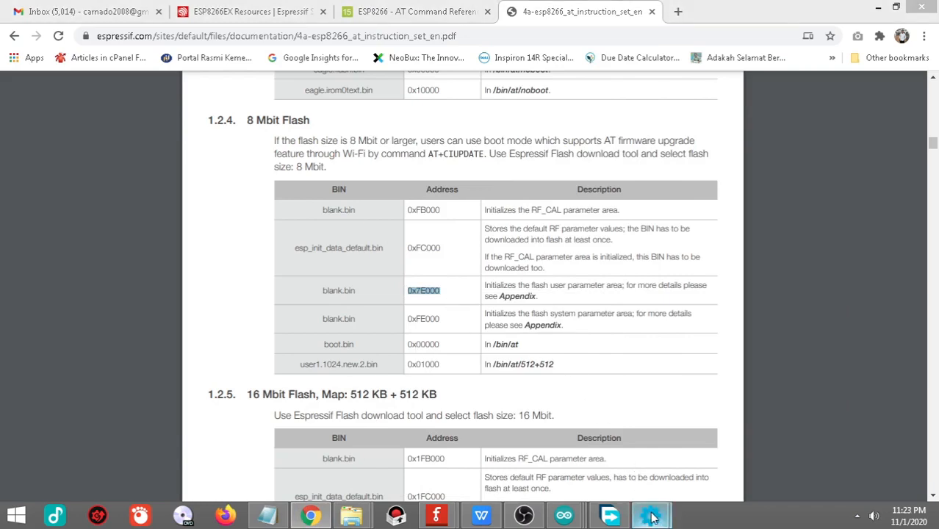
{"action": "left_click", "coordinate": [801, 441]}
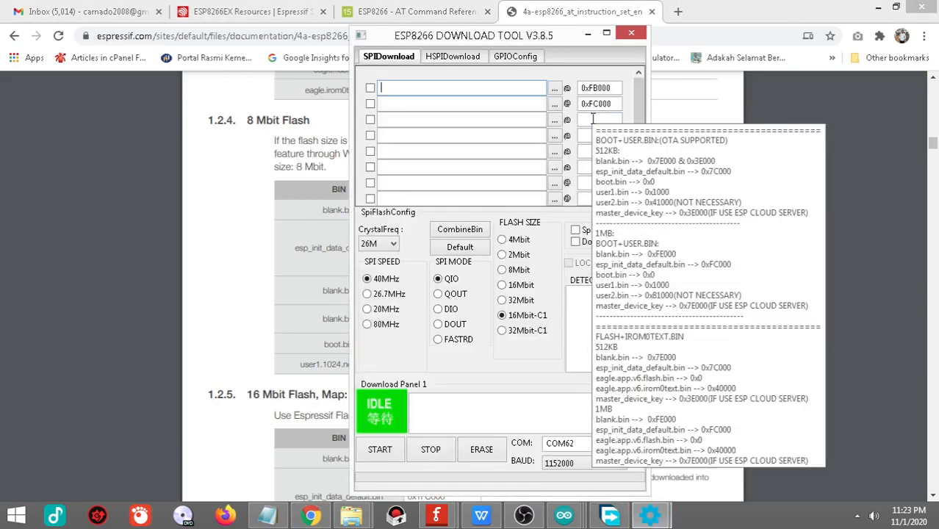
{"action": "right_click", "coordinate": [619, 119]}
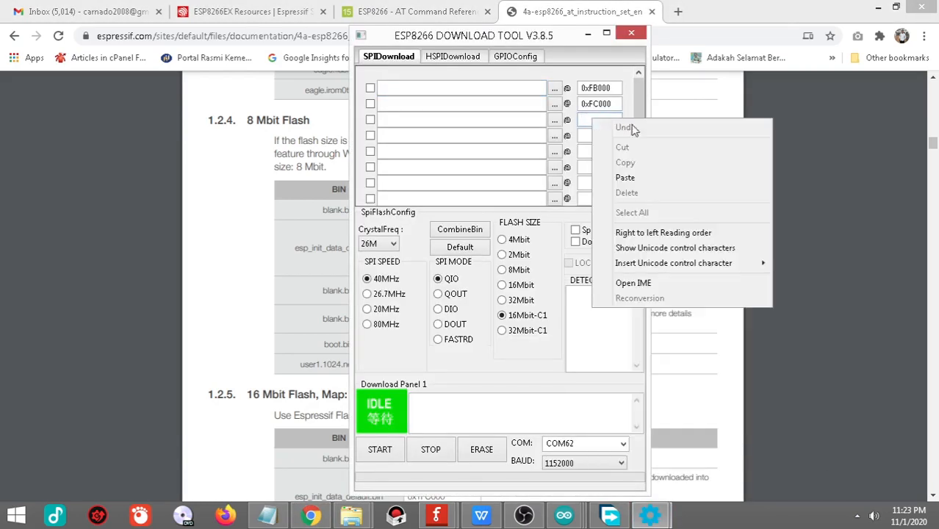
{"action": "left_click", "coordinate": [653, 182]}
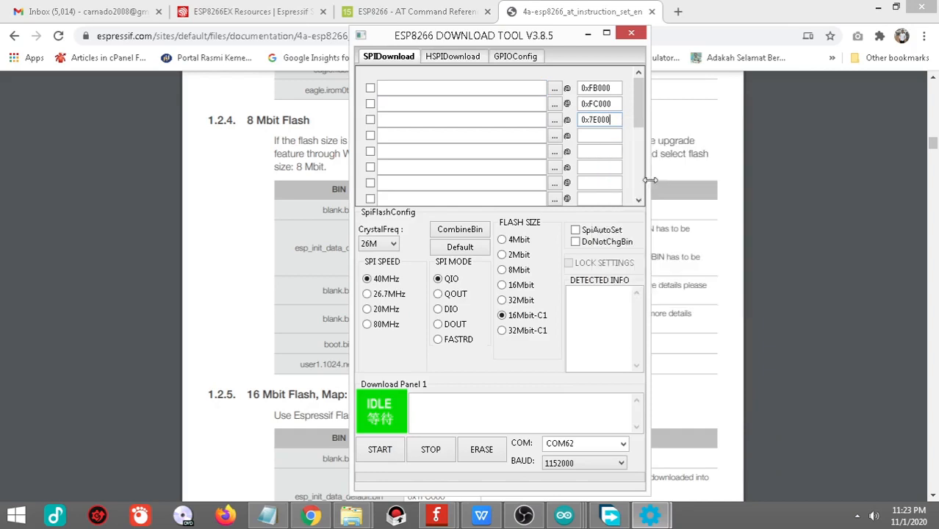
Step: Copy the system parameter area's blank.bin address 0xFE000 from the Chrome PDF into the Download Tool's fourth address field
{"action": "left_click", "coordinate": [311, 515]}
{"action": "left_click_drag", "start_coordinate": [446, 318], "coordinate": [407, 319]}
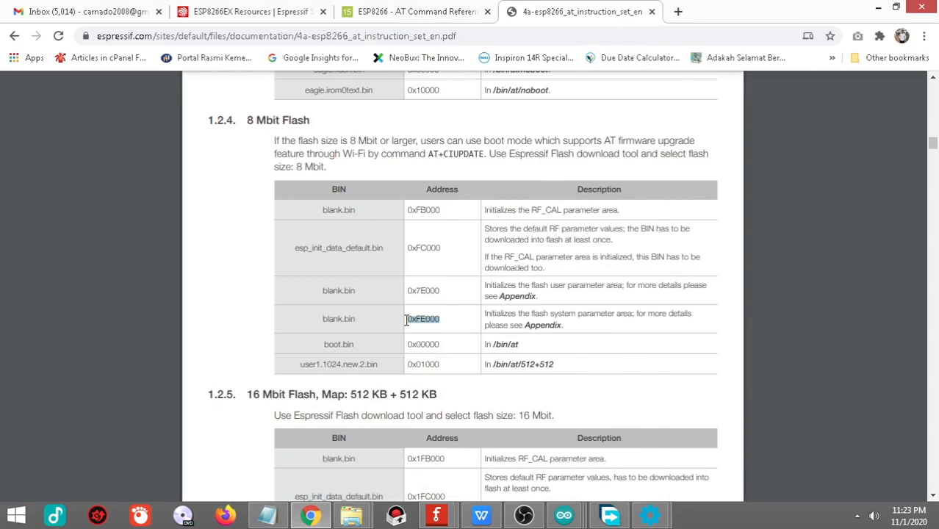
{"action": "right_click", "coordinate": [433, 323]}
{"action": "left_click", "coordinate": [441, 329]}
{"action": "mouse_move", "coordinate": [651, 514]}
{"action": "left_click", "coordinate": [739, 462]}
{"action": "left_click", "coordinate": [598, 137]}
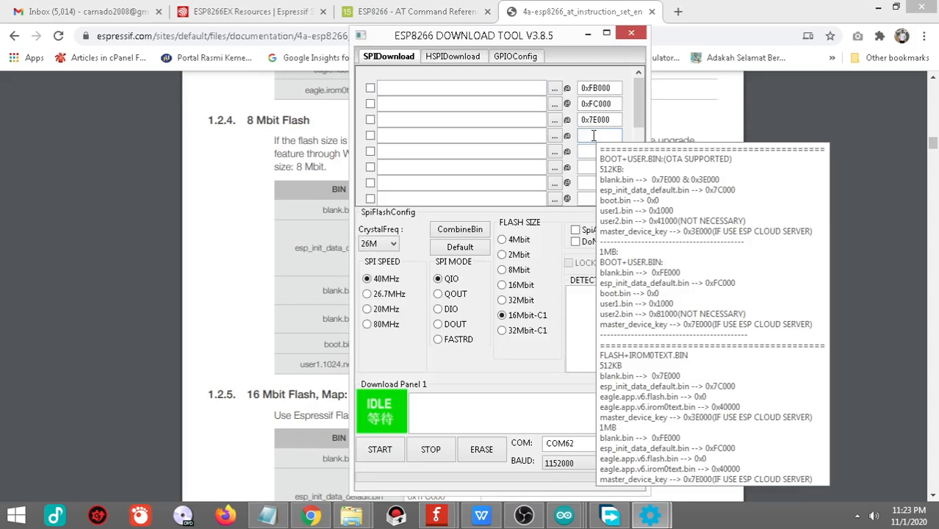
{"action": "right_click", "coordinate": [597, 137]}
{"action": "left_click", "coordinate": [645, 197]}
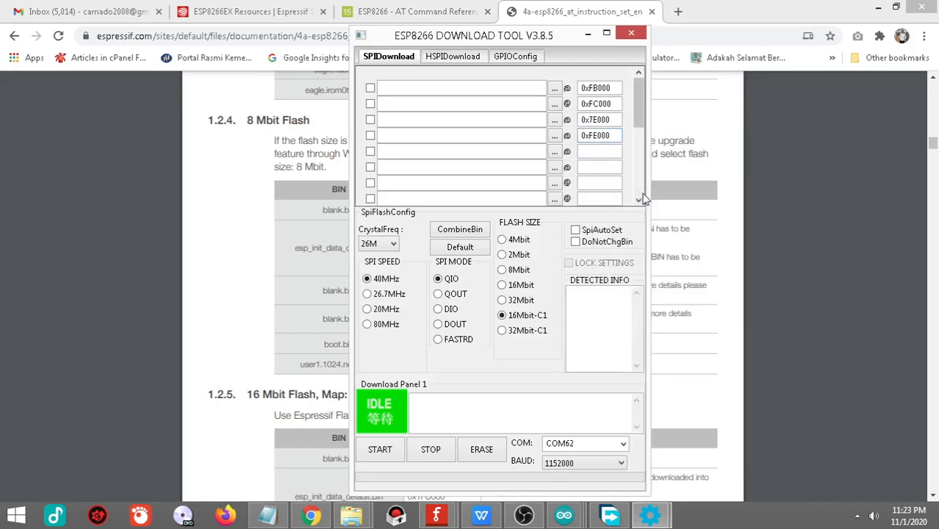
Step: Copy the boot.bin address 0x00000 from the Chrome PDF into the Download Tool's fifth address field
{"action": "left_click", "coordinate": [793, 219]}
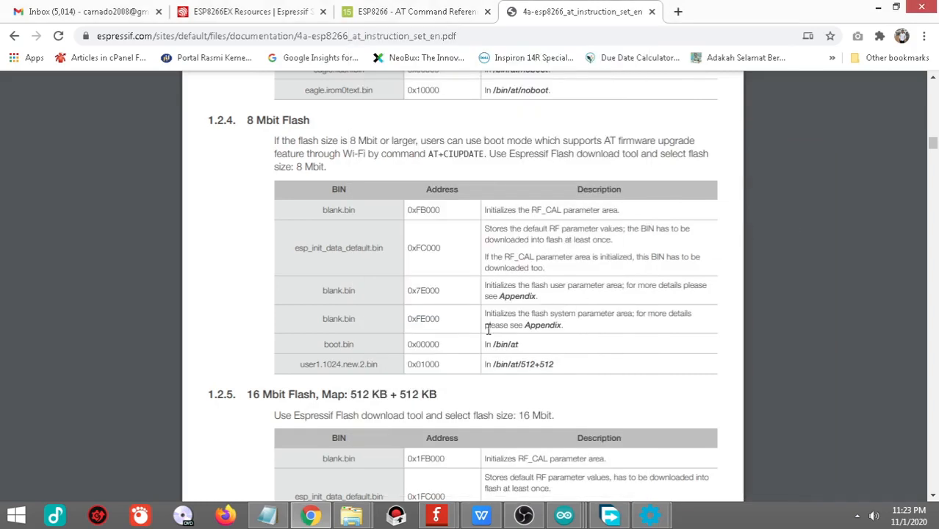
{"action": "left_click_drag", "start_coordinate": [447, 344], "coordinate": [405, 345]}
{"action": "right_click", "coordinate": [418, 344]}
{"action": "left_click", "coordinate": [441, 351]}
{"action": "mouse_move", "coordinate": [647, 517]}
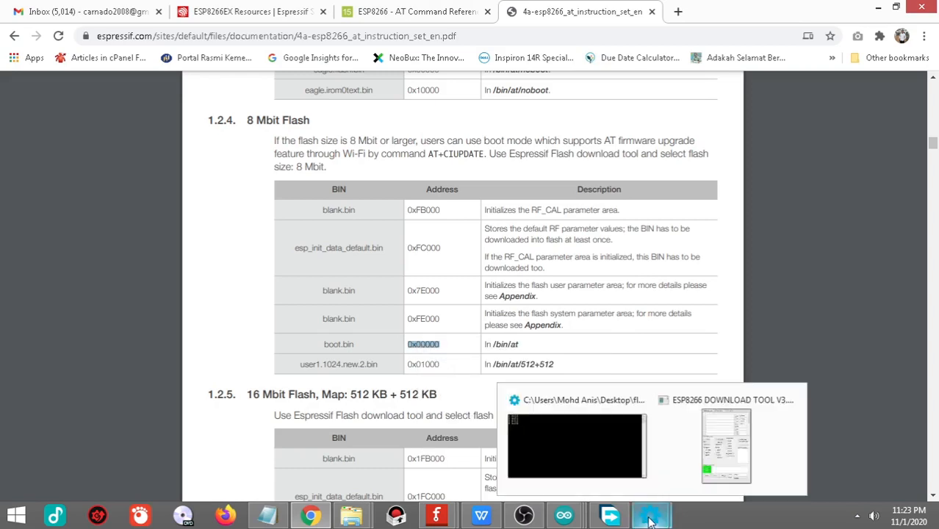
{"action": "left_click", "coordinate": [701, 445]}
{"action": "left_click", "coordinate": [586, 151]}
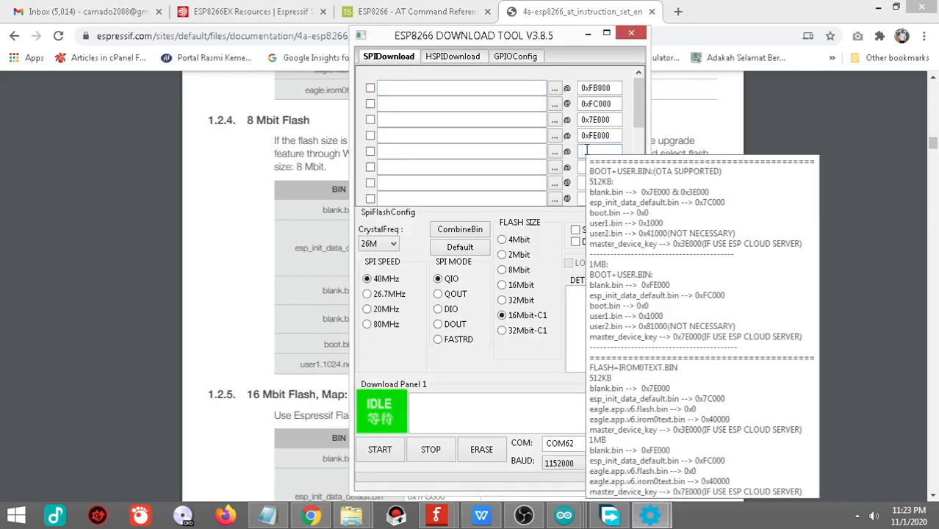
{"action": "right_click", "coordinate": [760, 153]}
{"action": "left_click", "coordinate": [772, 208]}
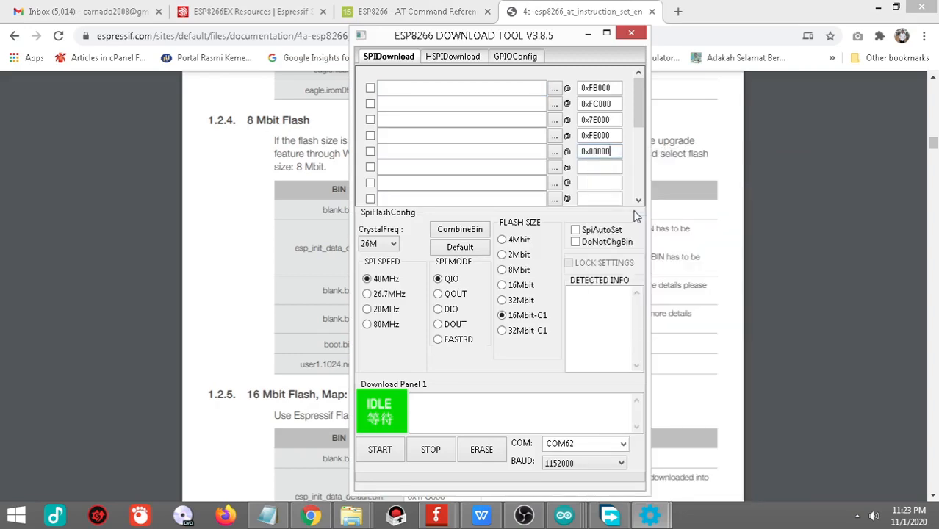
Step: Copy the user1.1024.new.2.bin address 0x01000 from the Chrome PDF into the Download Tool's sixth address field
{"action": "left_click", "coordinate": [780, 262]}
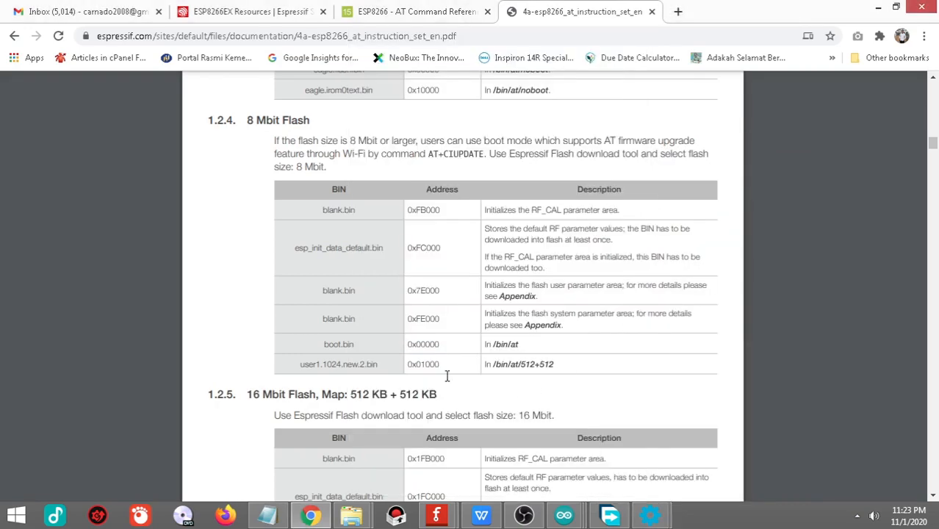
{"action": "left_click_drag", "start_coordinate": [443, 366], "coordinate": [408, 365]}
{"action": "right_click", "coordinate": [419, 365]}
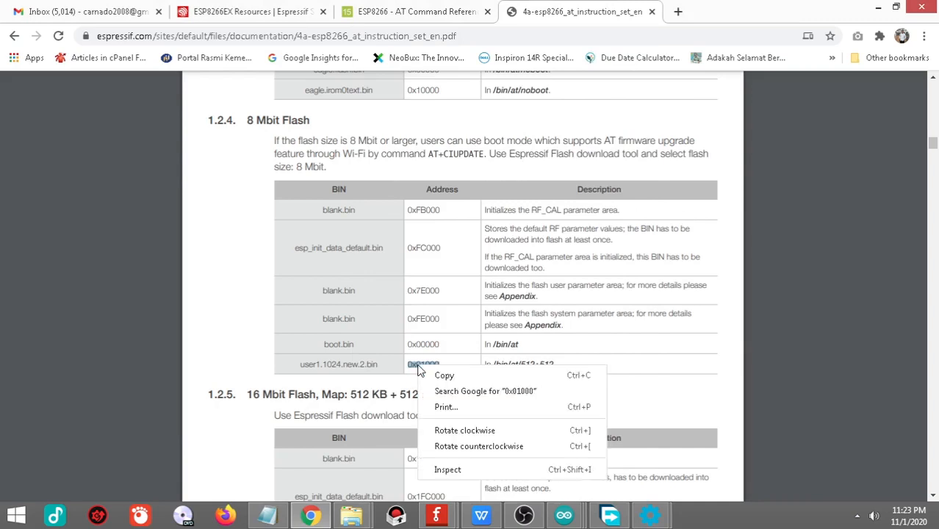
{"action": "left_click", "coordinate": [454, 381]}
{"action": "mouse_move", "coordinate": [651, 515]}
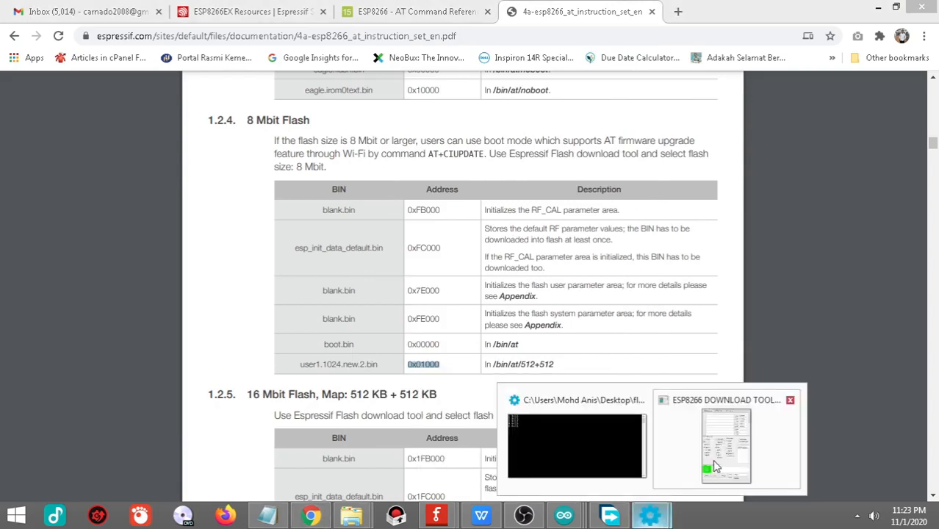
{"action": "left_click", "coordinate": [716, 466]}
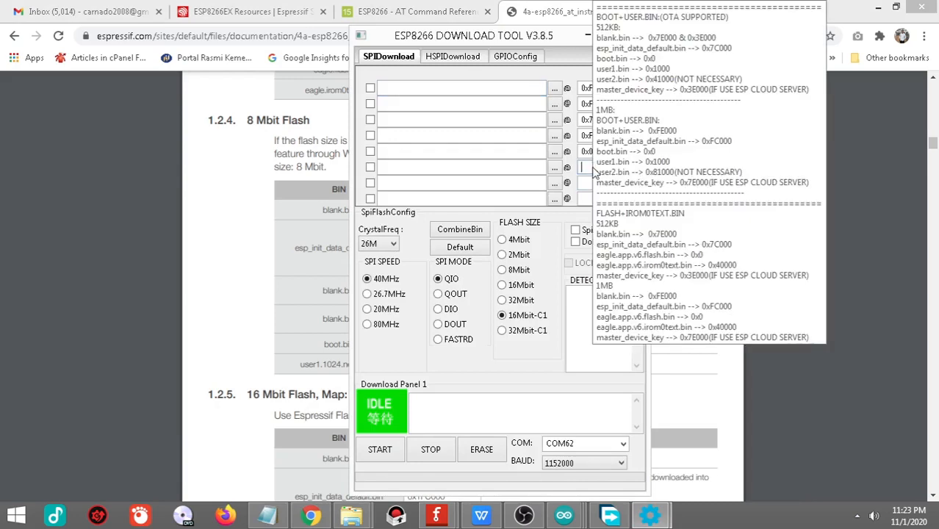
{"action": "left_click", "coordinate": [588, 167]}
{"action": "right_click", "coordinate": [586, 167]}
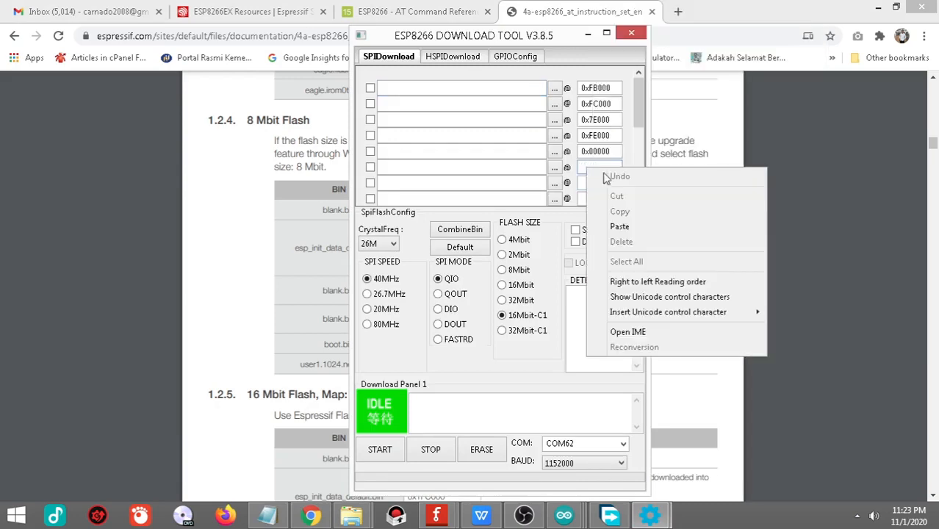
{"action": "left_click", "coordinate": [683, 228]}
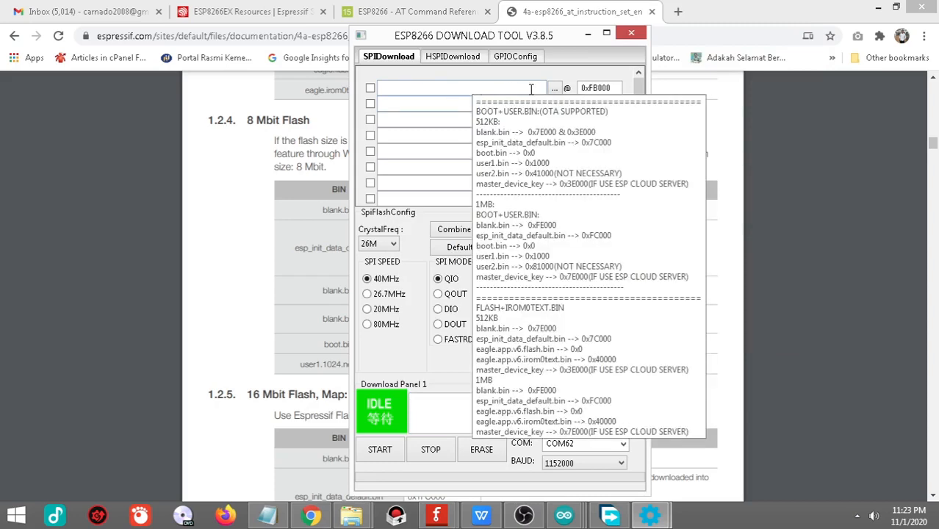
{"action": "left_click", "coordinate": [556, 89]}
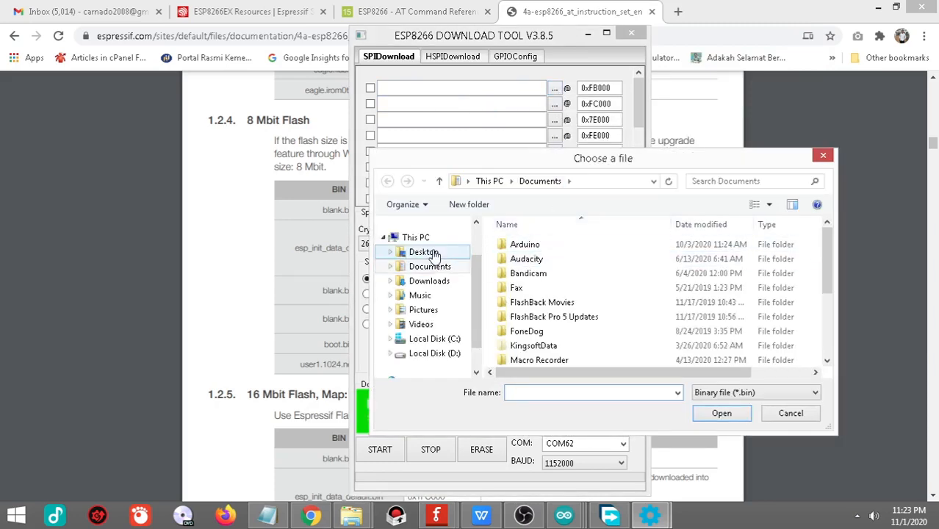
{"action": "left_click", "coordinate": [424, 252]}
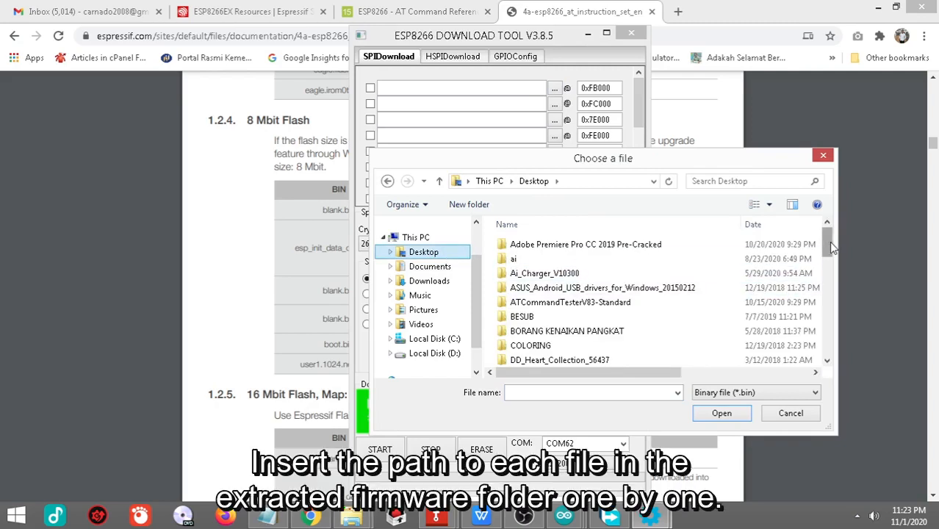
{"action": "left_click_drag", "start_coordinate": [829, 241], "coordinate": [829, 273]}
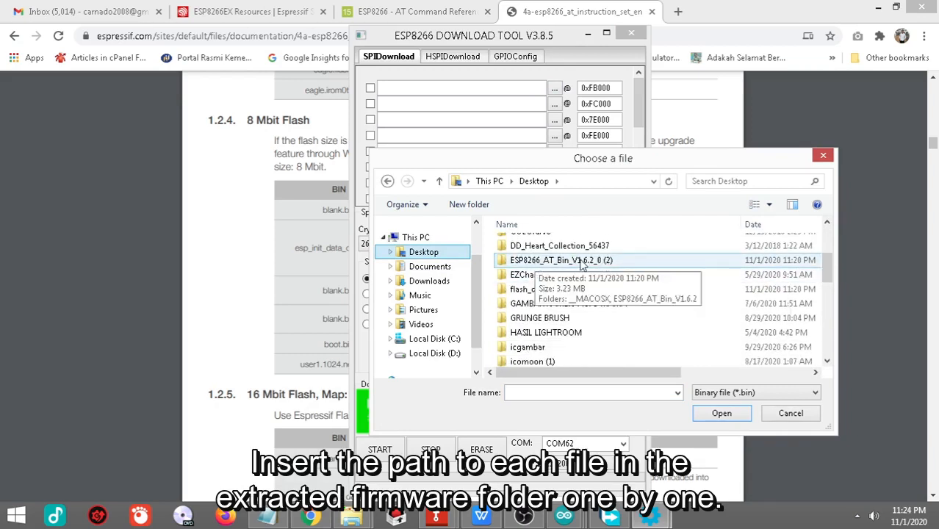
{"action": "double_click", "coordinate": [575, 263]}
{"action": "double_click", "coordinate": [600, 264]}
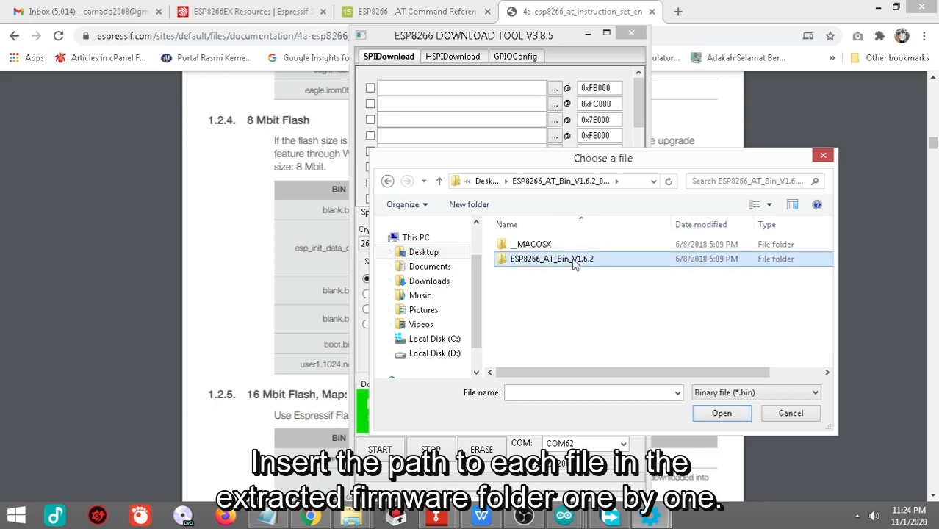
{"action": "double_click", "coordinate": [524, 246]}
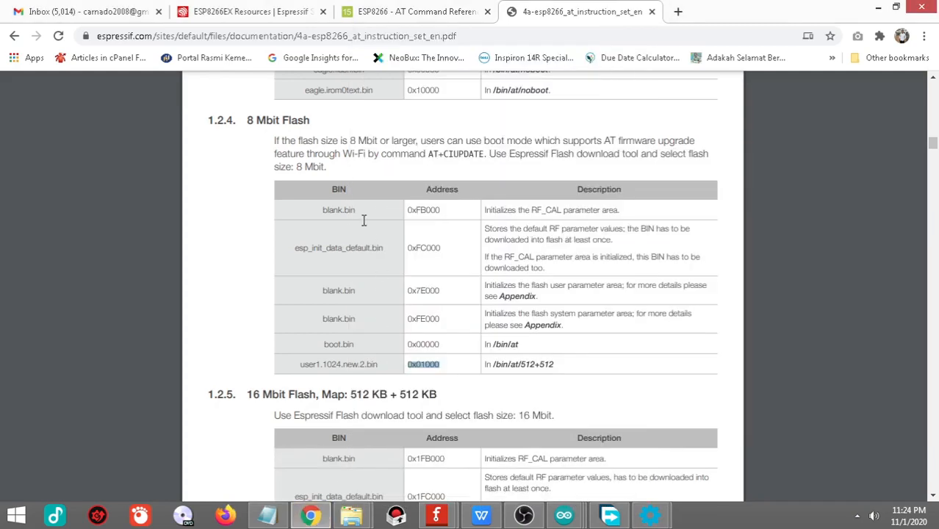
Step: Highlight the first blank.bin in the Chrome PDF, then load and enable blank.bin from the Desktop's ESP8266_AT_Bin_V1.6.2\bin folder in the Download Tool's 0xFB000 row
{"action": "left_click_drag", "start_coordinate": [359, 211], "coordinate": [309, 213]}
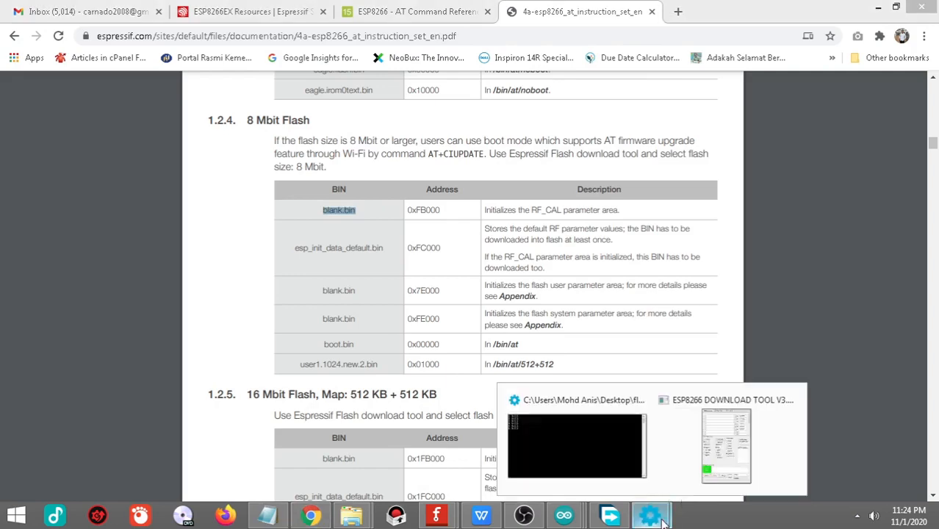
{"action": "left_click", "coordinate": [816, 441]}
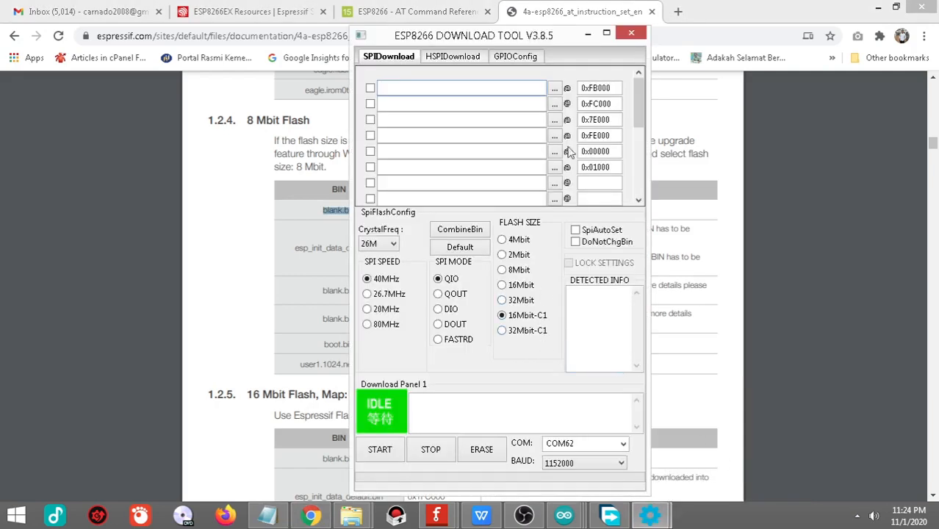
{"action": "left_click", "coordinate": [555, 88]}
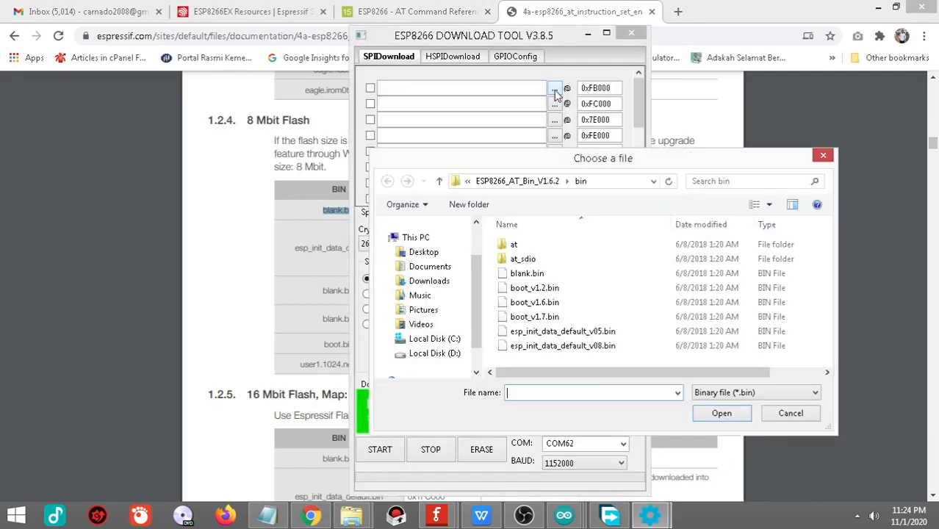
{"action": "left_click", "coordinate": [441, 253]}
{"action": "scroll", "coordinate": [808, 243], "scroll_direction": "down", "scroll_amount": 3}
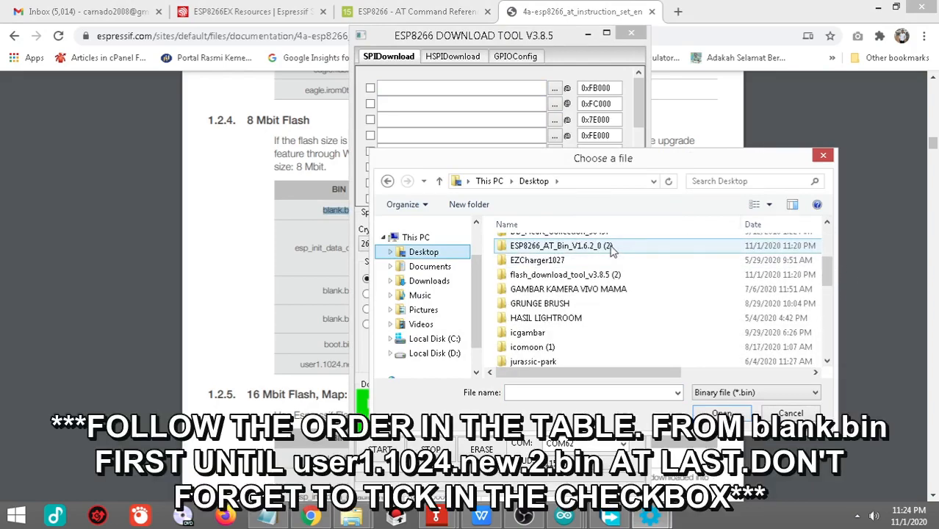
{"action": "double_click", "coordinate": [620, 252]}
{"action": "double_click", "coordinate": [562, 260]}
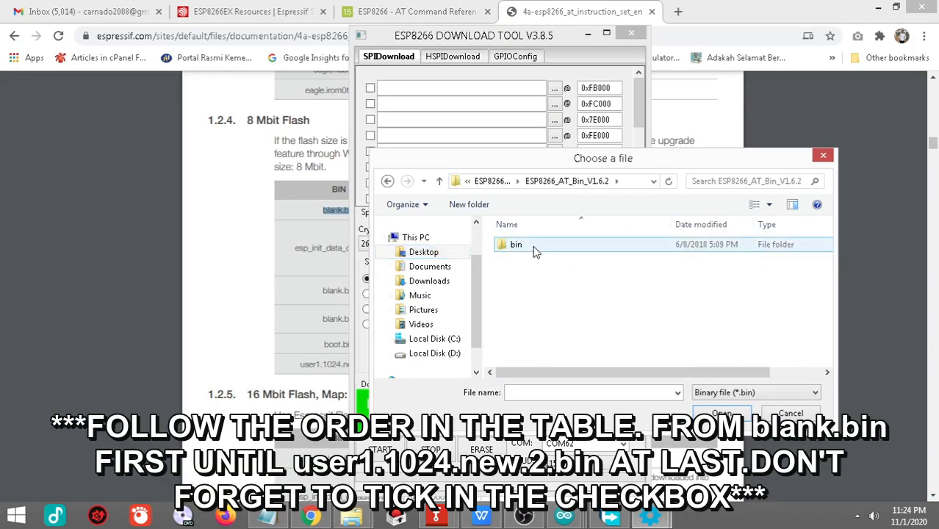
{"action": "double_click", "coordinate": [532, 248]}
{"action": "left_click", "coordinate": [544, 276]}
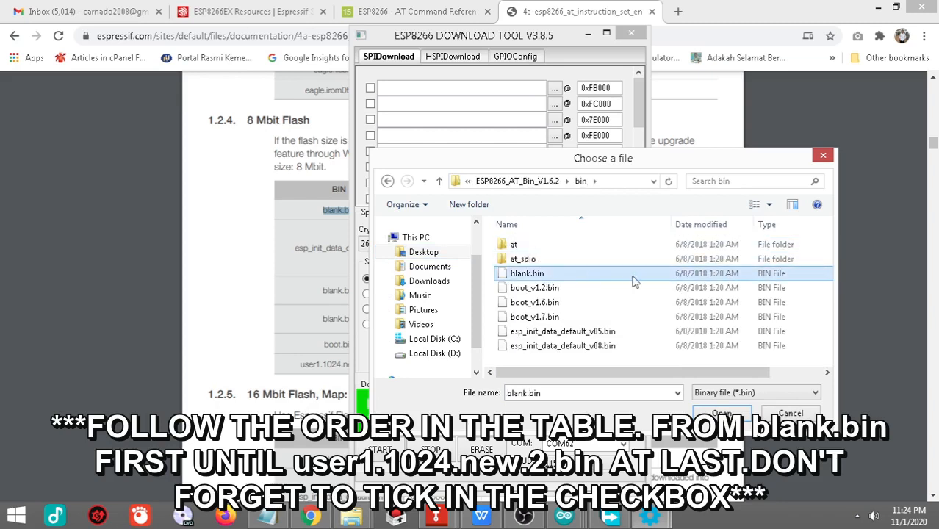
{"action": "left_click", "coordinate": [733, 409]}
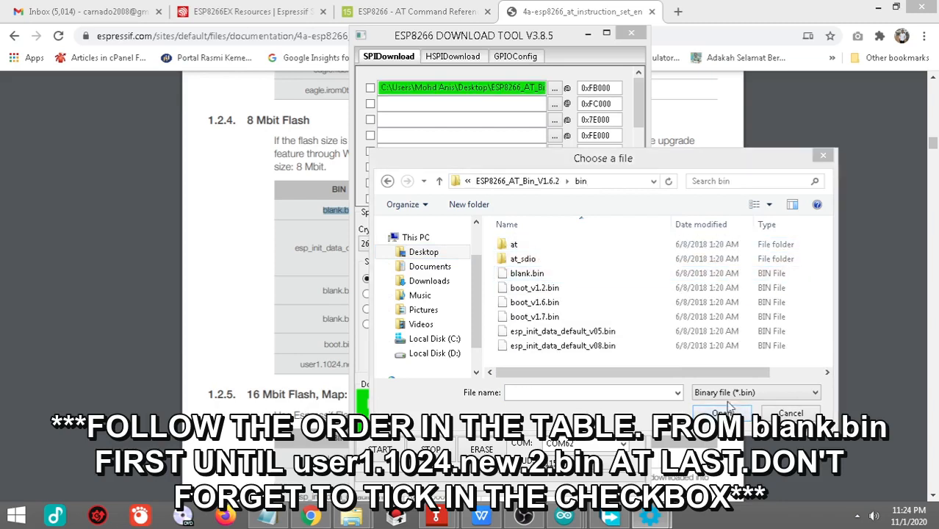
{"action": "left_click", "coordinate": [822, 156]}
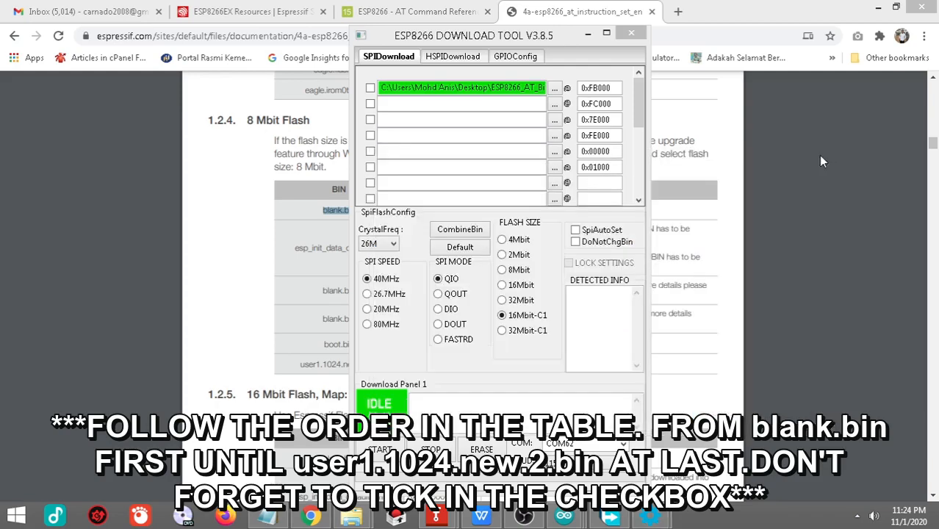
{"action": "left_click", "coordinate": [370, 88]}
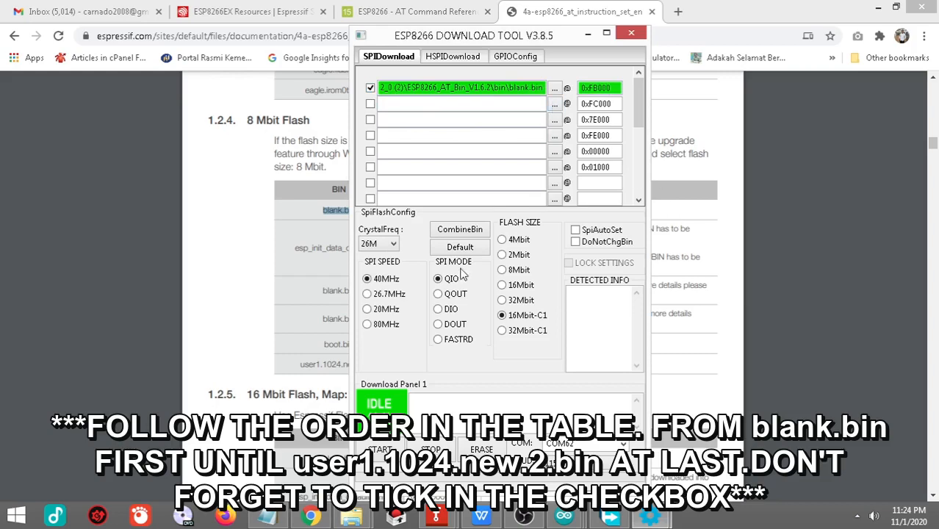
Step: Highlight esp_init_data_default.bin in the Chrome PDF, and load and enable esp_init_data_default_v05.bin in the Download Tool's second row at 0xFC000
{"action": "left_click", "coordinate": [316, 517]}
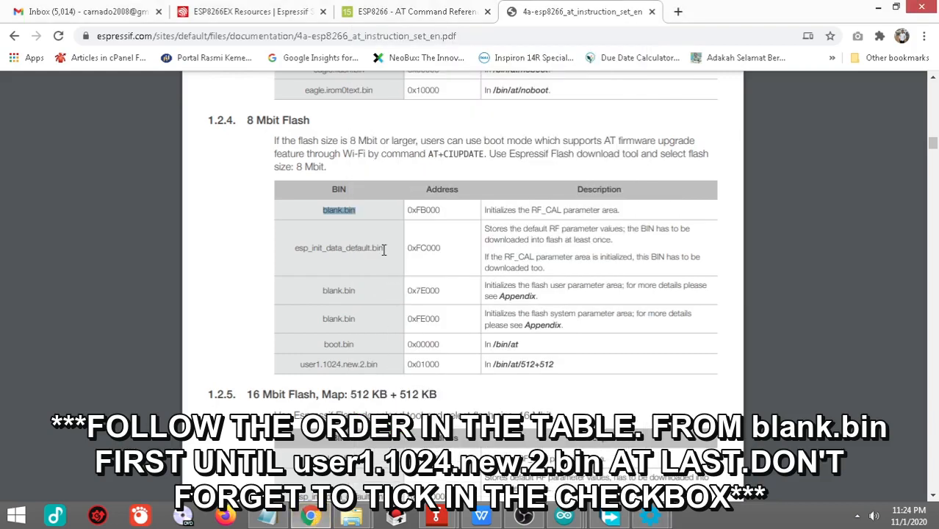
{"action": "left_click_drag", "start_coordinate": [385, 250], "coordinate": [277, 250]}
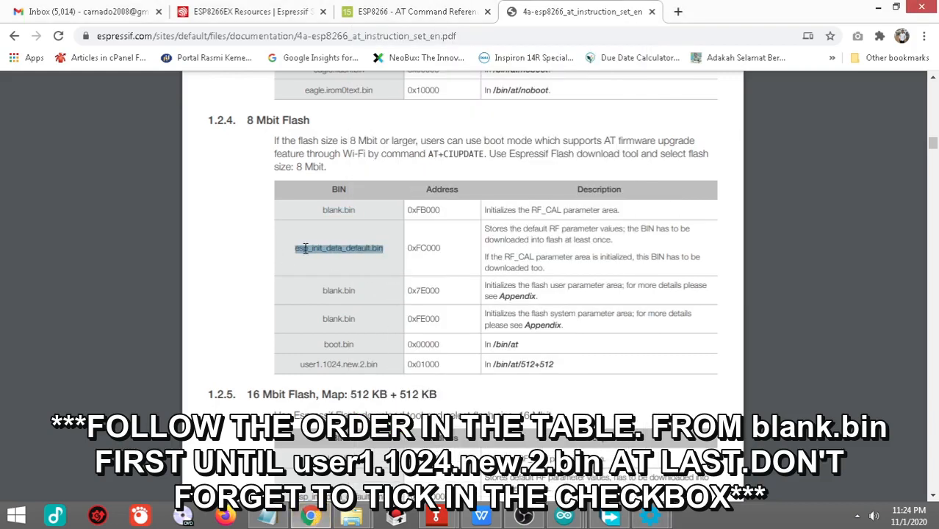
{"action": "mouse_move", "coordinate": [652, 523]}
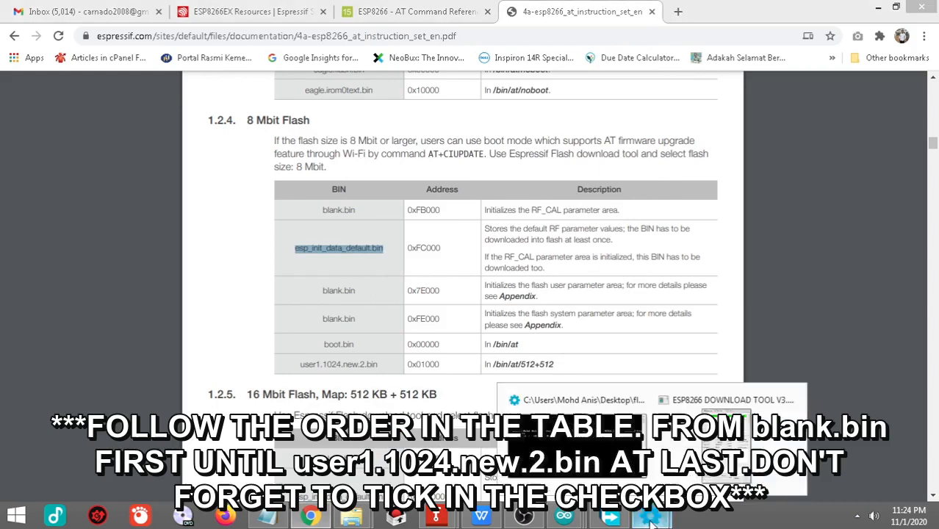
{"action": "left_click", "coordinate": [724, 423]}
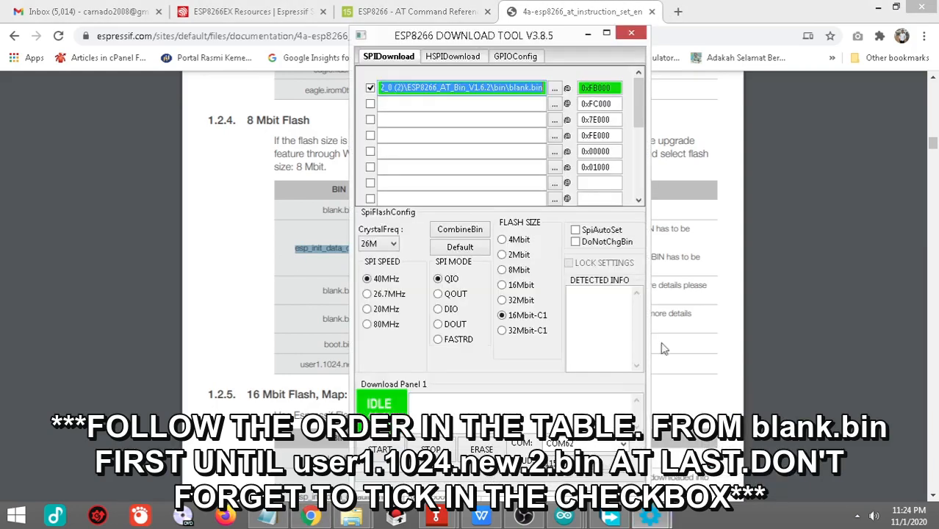
{"action": "left_click", "coordinate": [555, 105]}
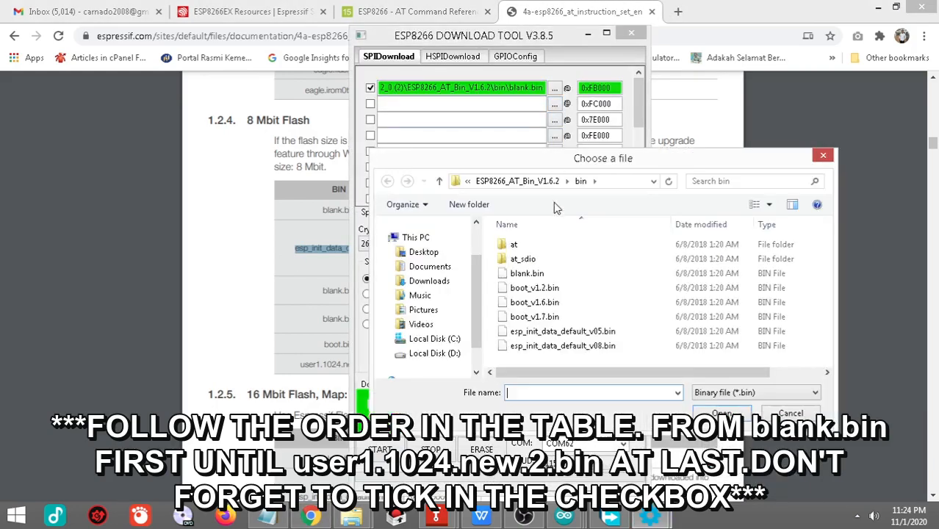
{"action": "left_click", "coordinate": [585, 333]}
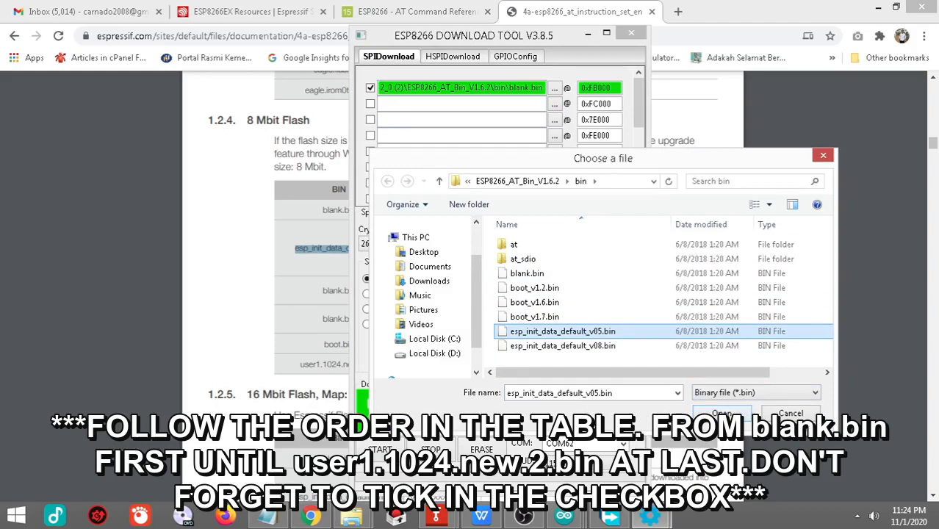
{"action": "left_click", "coordinate": [721, 413]}
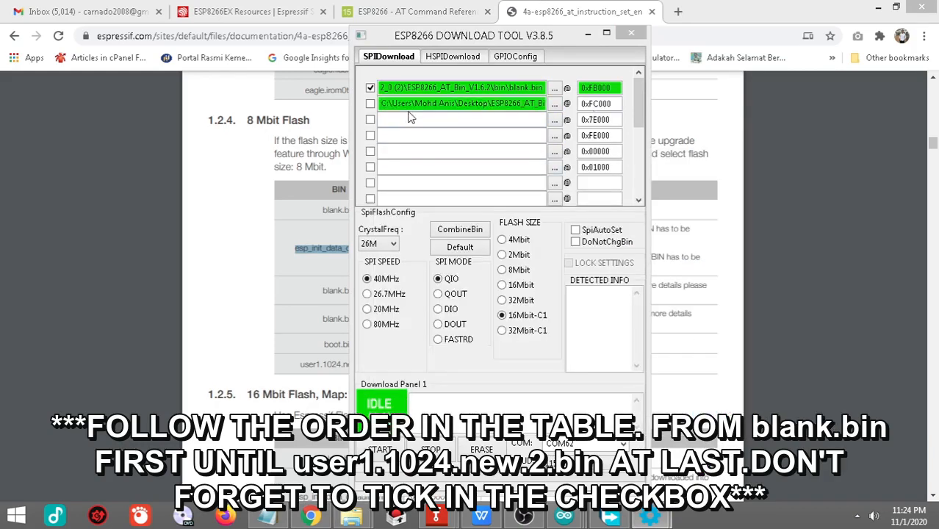
{"action": "left_click", "coordinate": [370, 104]}
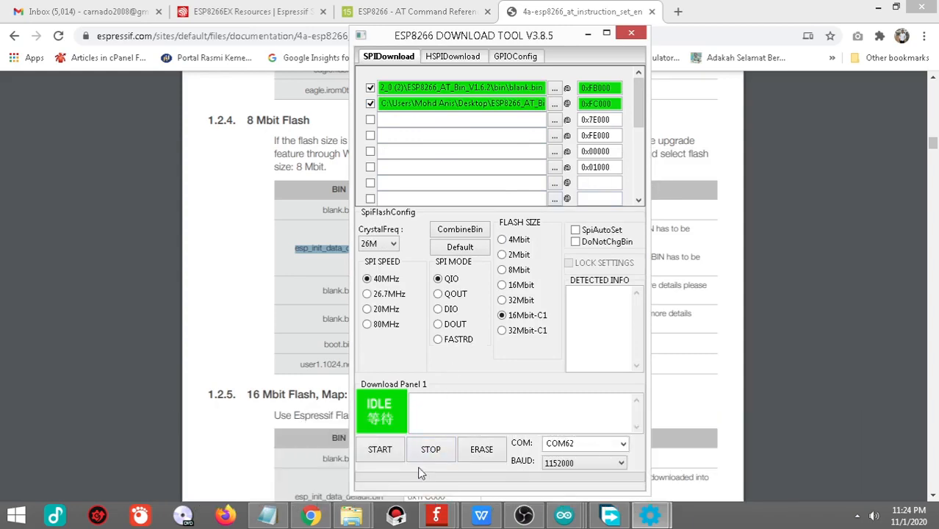
Step: Highlight the user parameter area's blank.bin in the Chrome PDF, and load and enable blank.bin in the Download Tool's third row at 0x7E000
{"action": "left_click", "coordinate": [310, 517]}
{"action": "left_click_drag", "start_coordinate": [360, 289], "coordinate": [308, 290]}
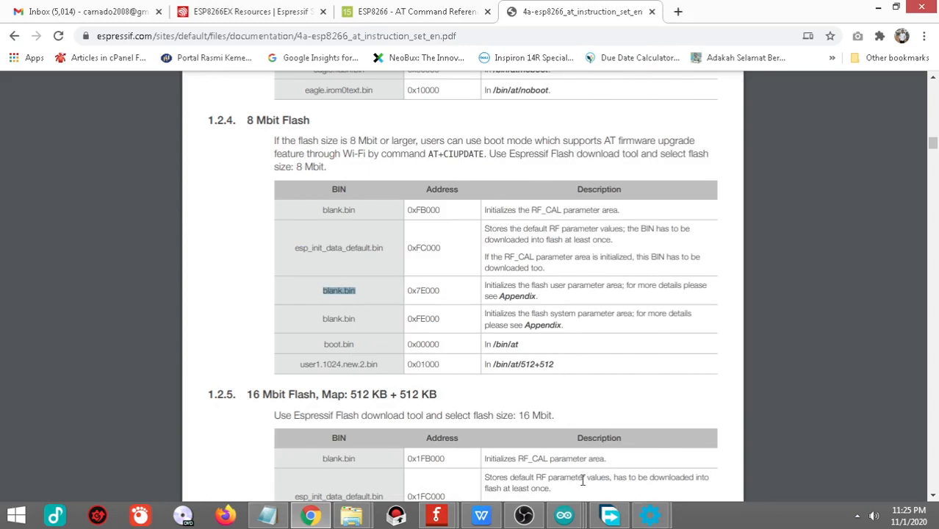
{"action": "mouse_move", "coordinate": [650, 516]}
{"action": "left_click", "coordinate": [715, 456]}
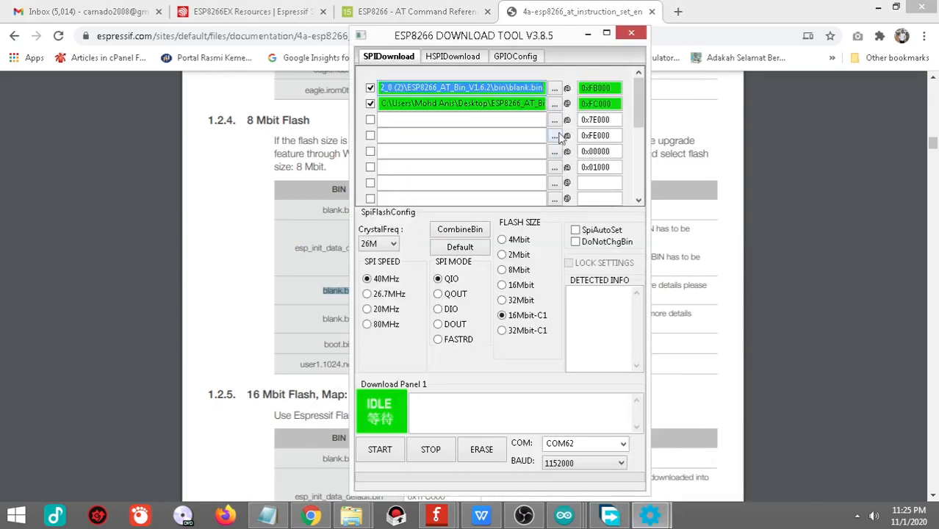
{"action": "left_click", "coordinate": [555, 120]}
{"action": "left_click", "coordinate": [526, 275]}
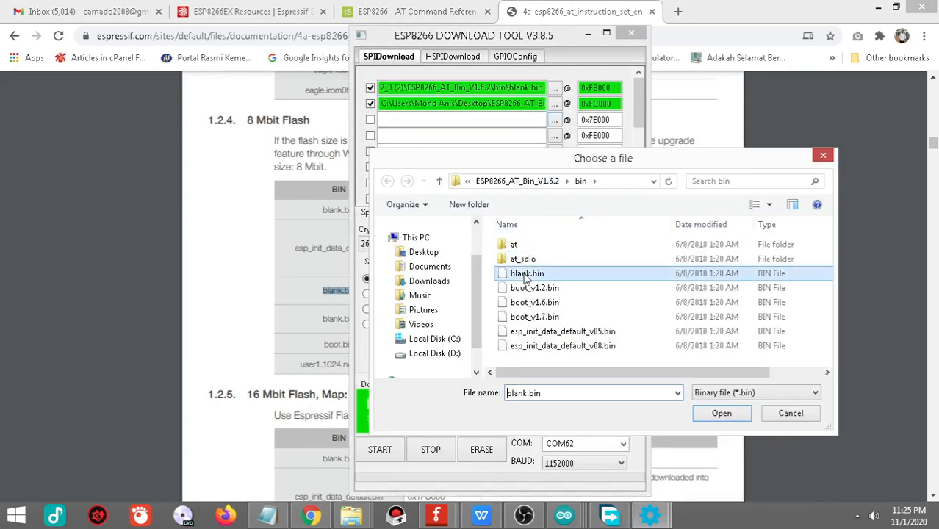
{"action": "left_click", "coordinate": [721, 413]}
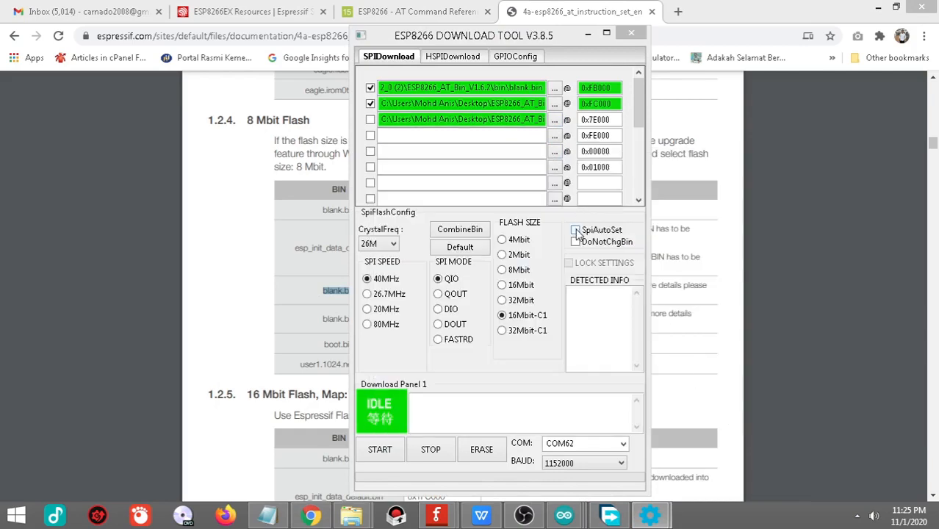
{"action": "left_click", "coordinate": [371, 119]}
Step: Highlight the system parameter area's blank.bin in the Chrome PDF, and load and enable blank.bin in the Download Tool's fourth row at 0xFE000
{"action": "left_click", "coordinate": [757, 323]}
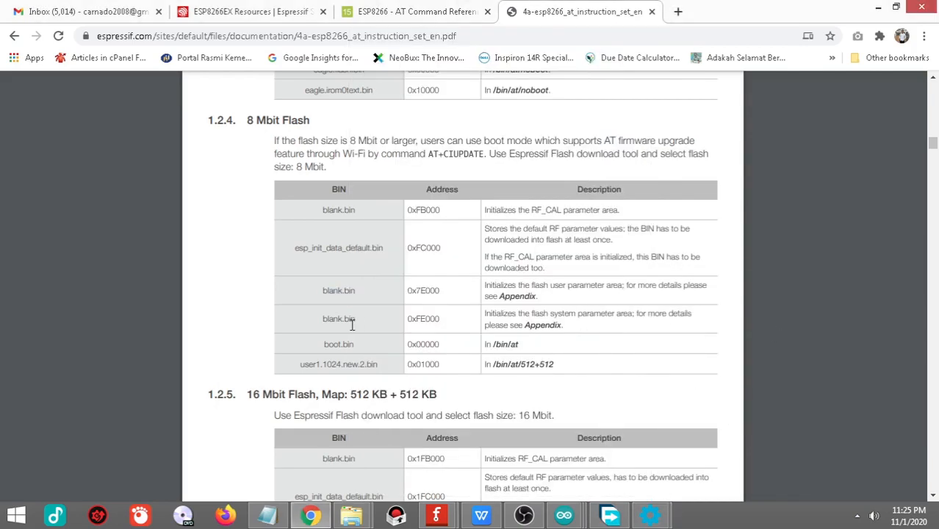
{"action": "left_click_drag", "start_coordinate": [357, 318], "coordinate": [314, 318]}
{"action": "mouse_move", "coordinate": [650, 515]}
{"action": "left_click", "coordinate": [700, 456]}
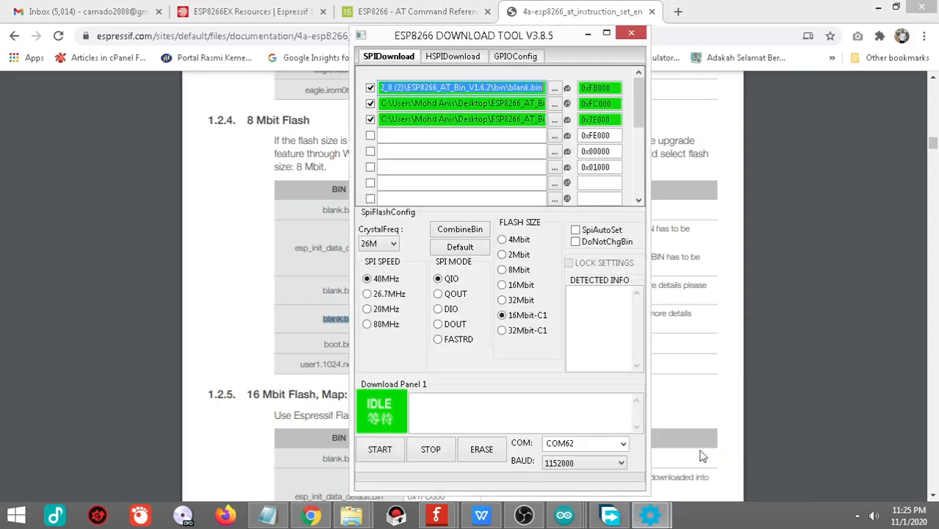
{"action": "left_click", "coordinate": [555, 139]}
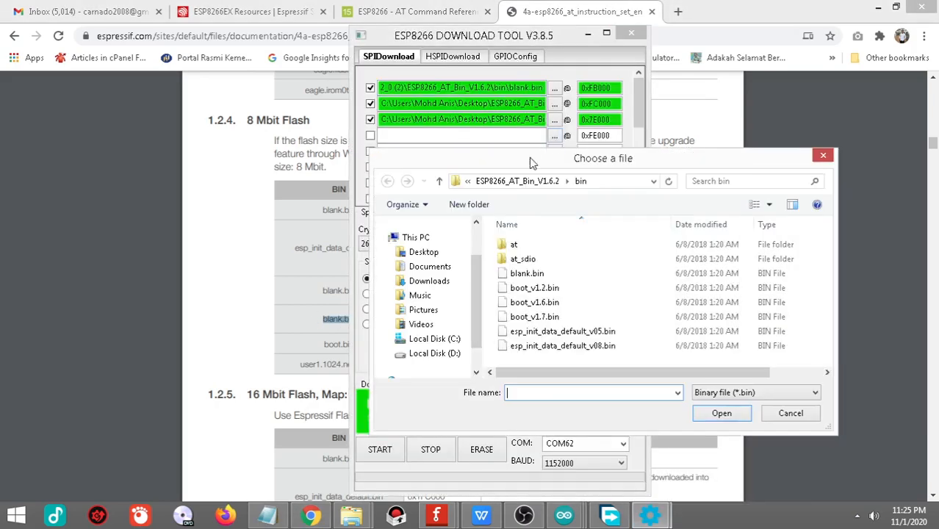
{"action": "left_click", "coordinate": [533, 276]}
{"action": "left_click", "coordinate": [727, 413]}
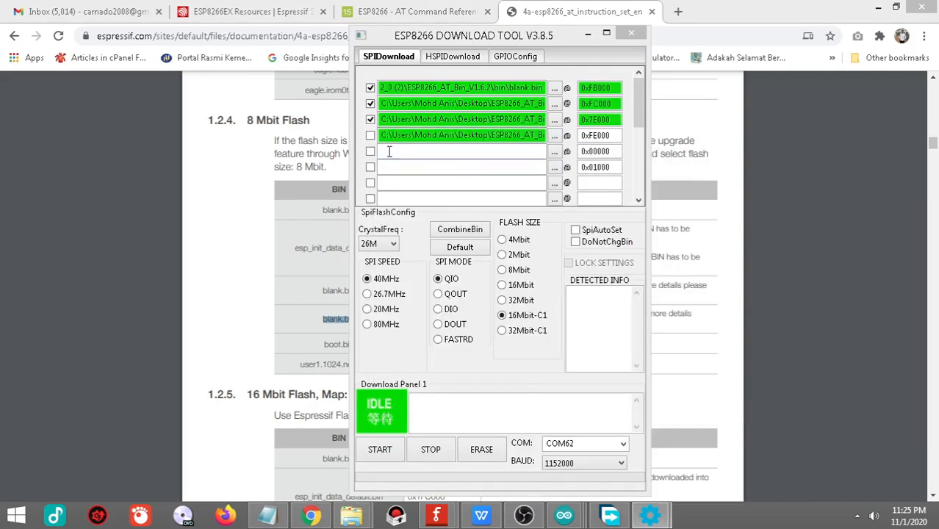
{"action": "left_click", "coordinate": [371, 135]}
Step: Highlight boot.bin in the Chrome PDF, and load and enable boot_v1.6.bin in the Download Tool's fifth row at 0x00000
{"action": "left_click", "coordinate": [842, 314]}
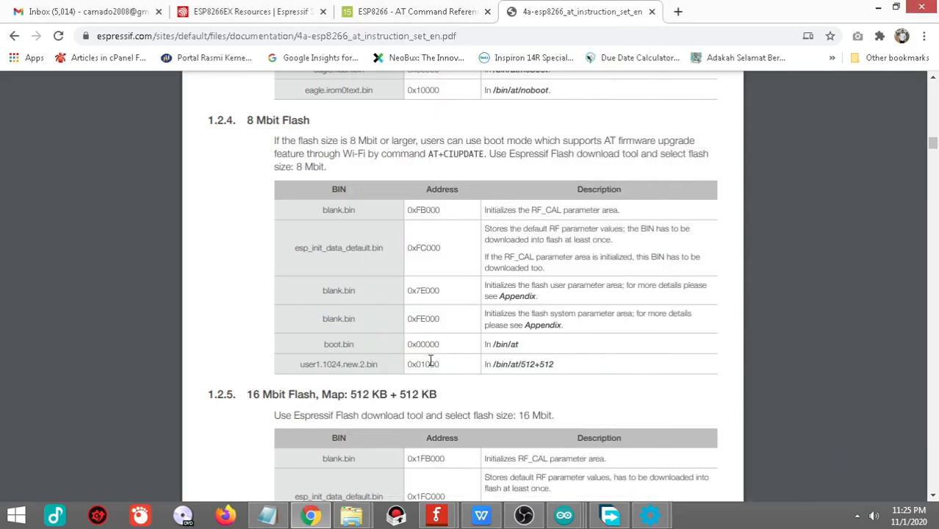
{"action": "left_click_drag", "start_coordinate": [361, 347], "coordinate": [311, 346]}
{"action": "mouse_move", "coordinate": [650, 524]}
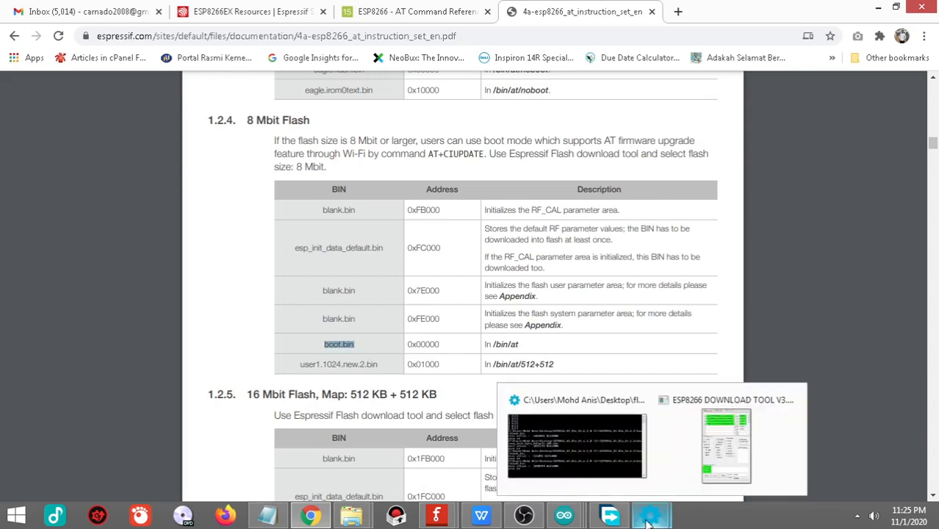
{"action": "left_click", "coordinate": [726, 447]}
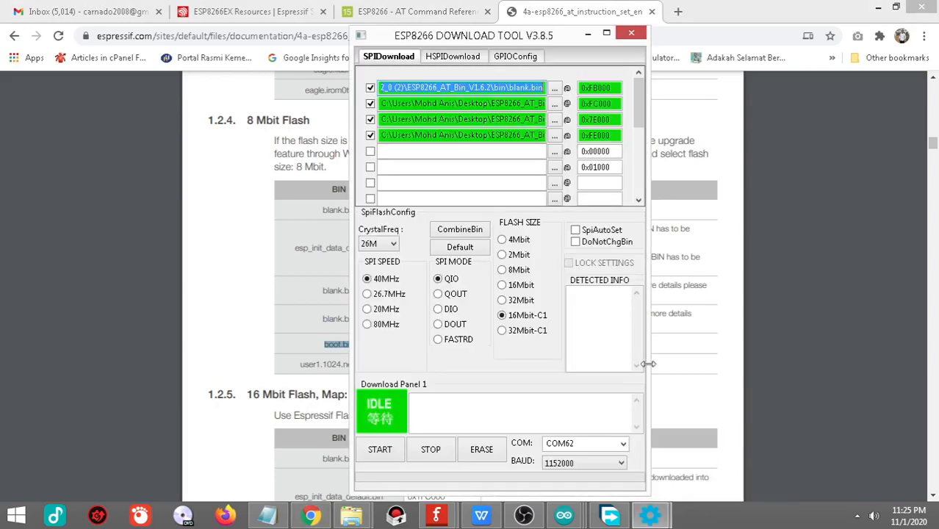
{"action": "left_click", "coordinate": [553, 152]}
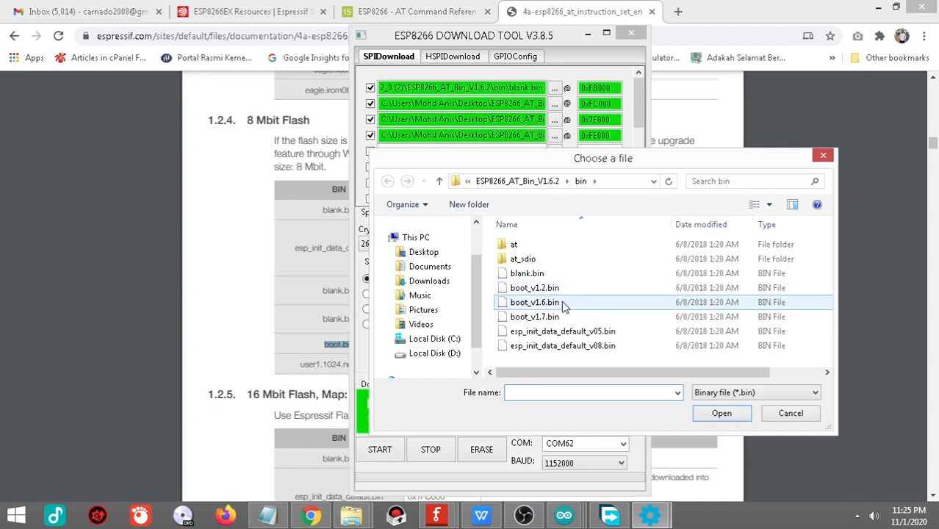
{"action": "left_click", "coordinate": [563, 307]}
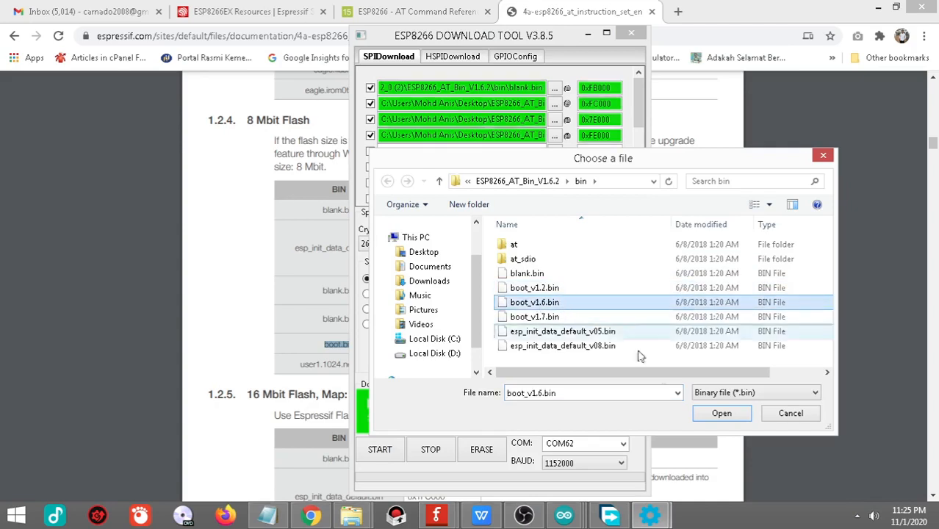
{"action": "left_click", "coordinate": [722, 414]}
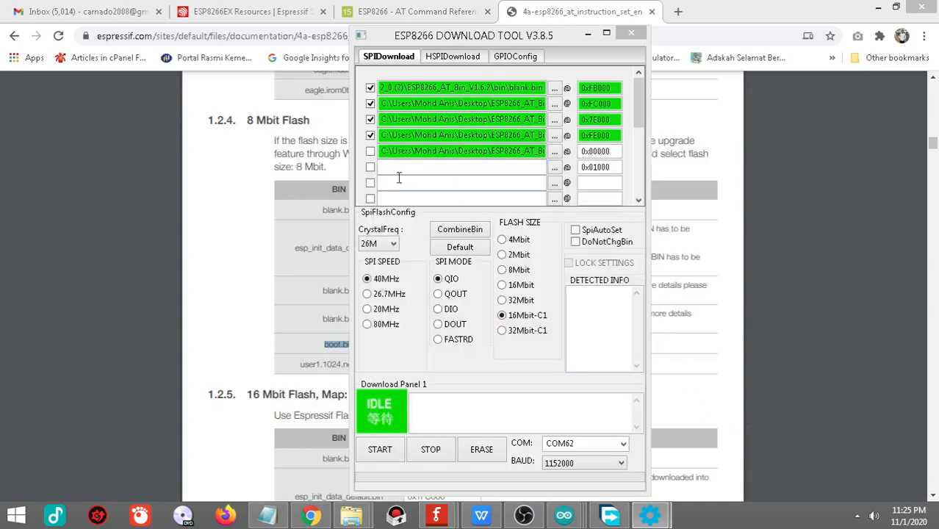
{"action": "left_click", "coordinate": [369, 151]}
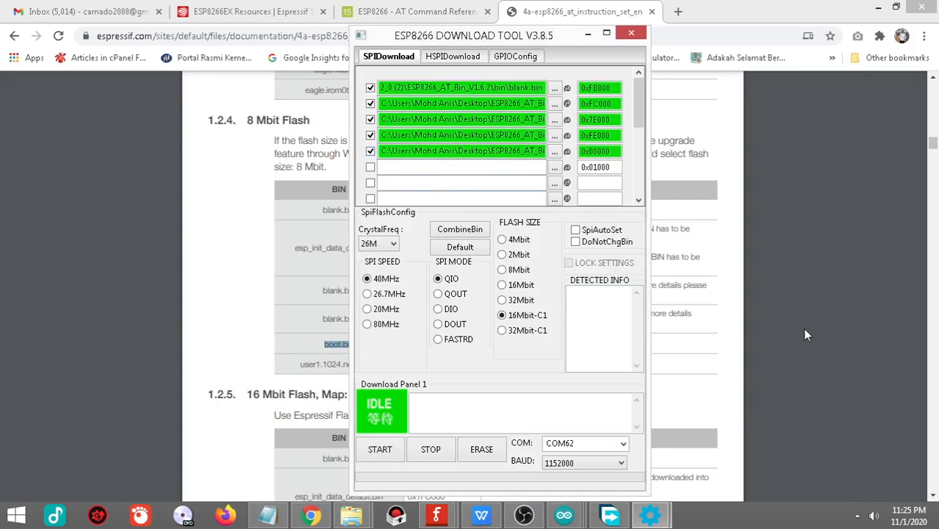
Step: Highlight user1.1024.new.2.bin and its /bin/at/512+512 location in the Chrome PDF, and browse to the bin\at folder for the Download Tool's 0x01000 row
{"action": "left_click", "coordinate": [805, 335]}
{"action": "left_click_drag", "start_coordinate": [379, 365], "coordinate": [291, 369]}
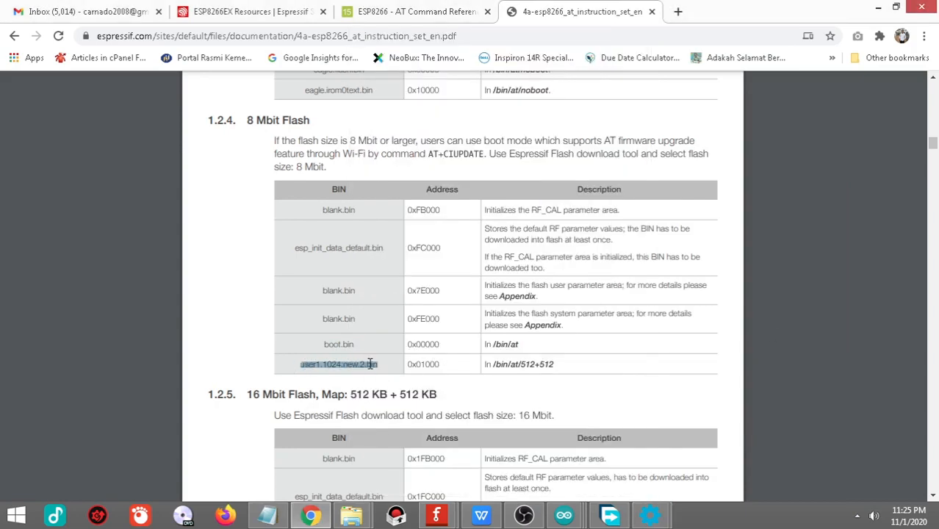
{"action": "left_click_drag", "start_coordinate": [557, 364], "coordinate": [483, 364]}
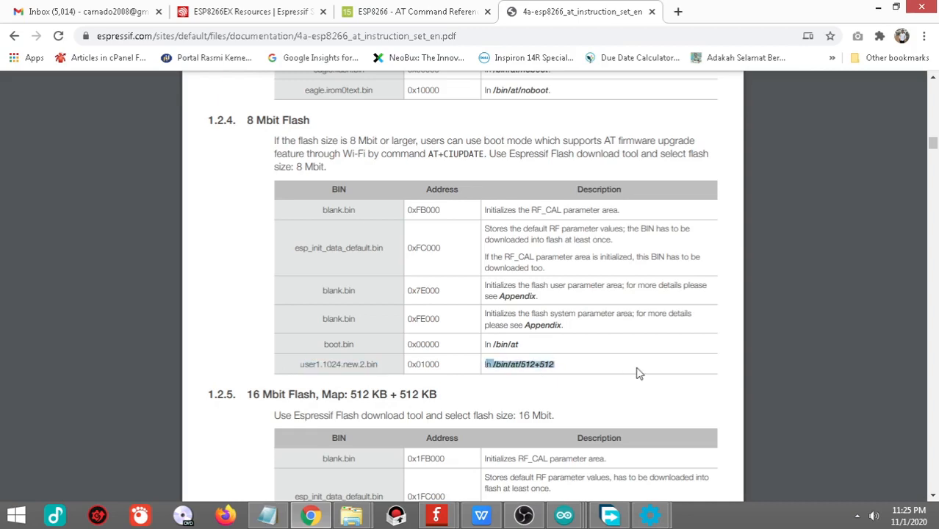
{"action": "mouse_move", "coordinate": [651, 514]}
{"action": "left_click", "coordinate": [790, 433]}
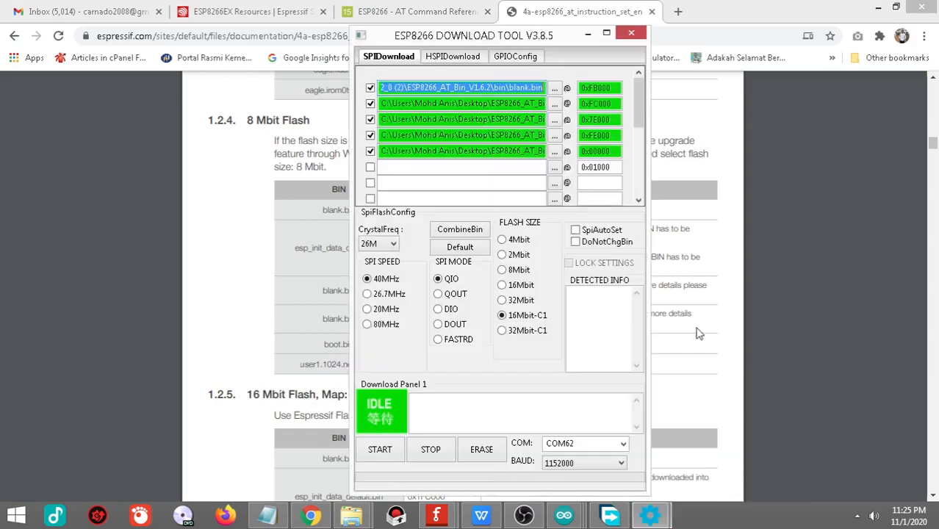
{"action": "left_click", "coordinate": [555, 170]}
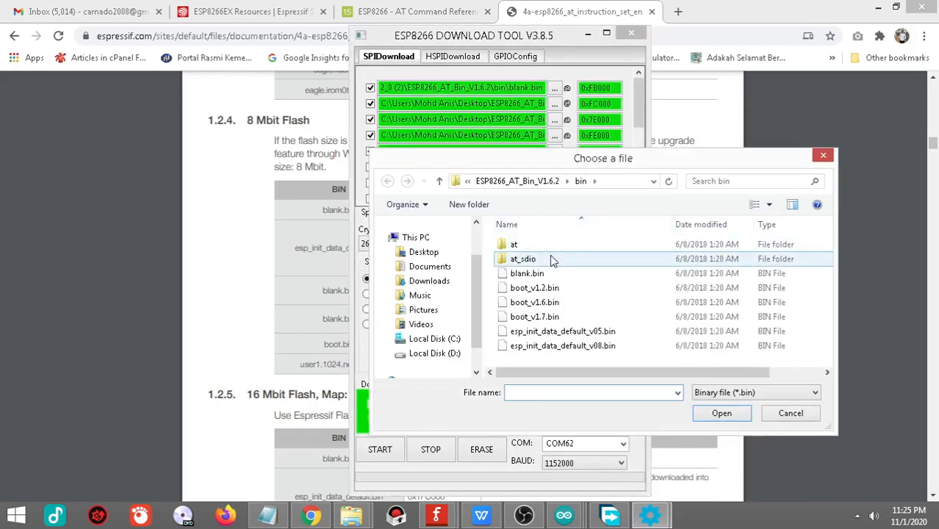
{"action": "double_click", "coordinate": [518, 247]}
{"action": "left_click", "coordinate": [542, 247]}
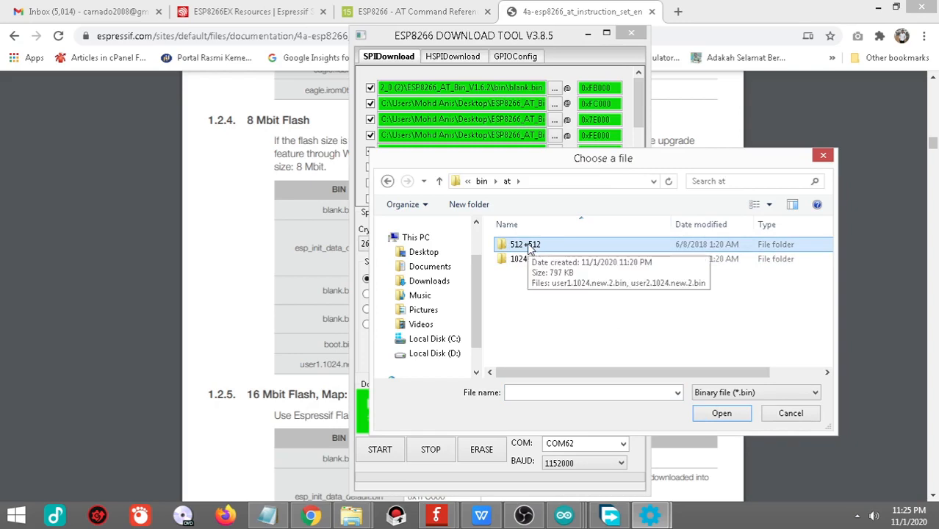
Step: Check the SPI flash map in the Notepad file by highlighting the KB split beside the flash size, and minimize Notepad
{"action": "left_click", "coordinate": [267, 515]}
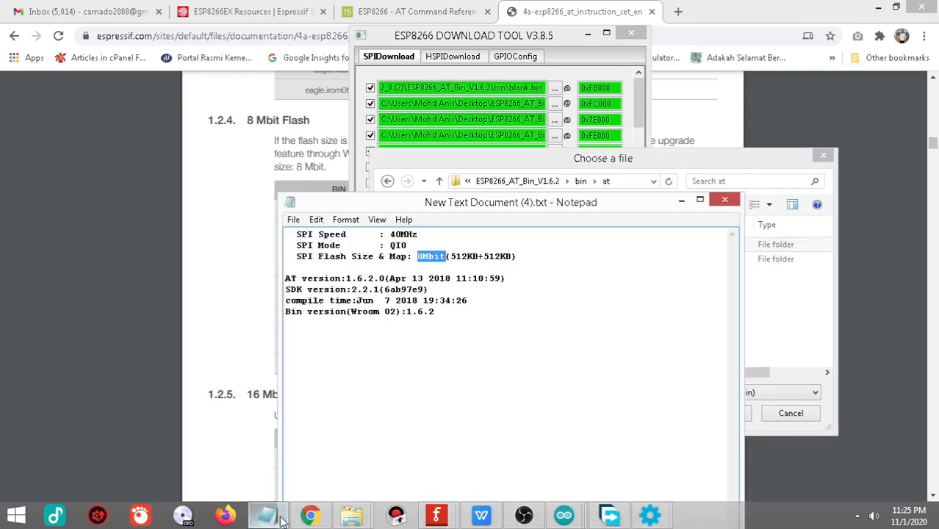
{"action": "left_click_drag", "start_coordinate": [450, 257], "coordinate": [513, 259]}
{"action": "left_click", "coordinate": [550, 263]}
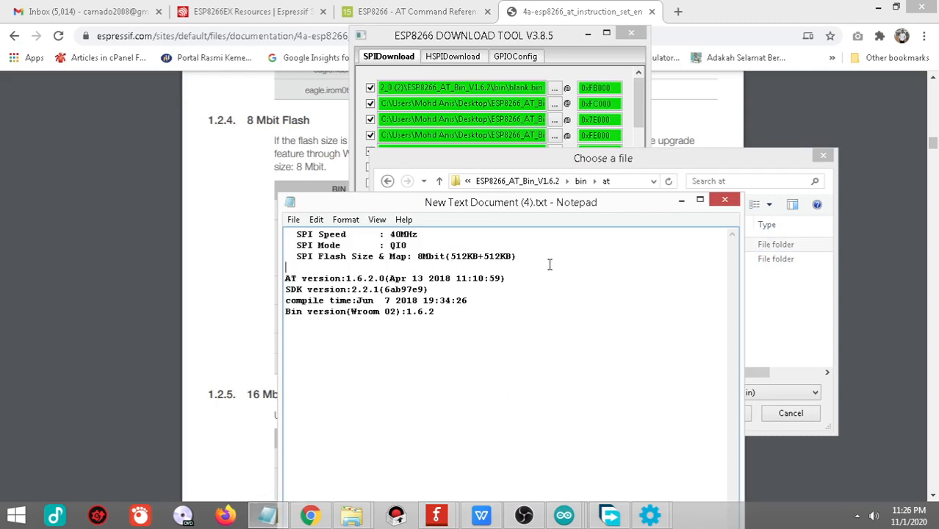
{"action": "left_click_drag", "start_coordinate": [451, 256], "coordinate": [507, 255]}
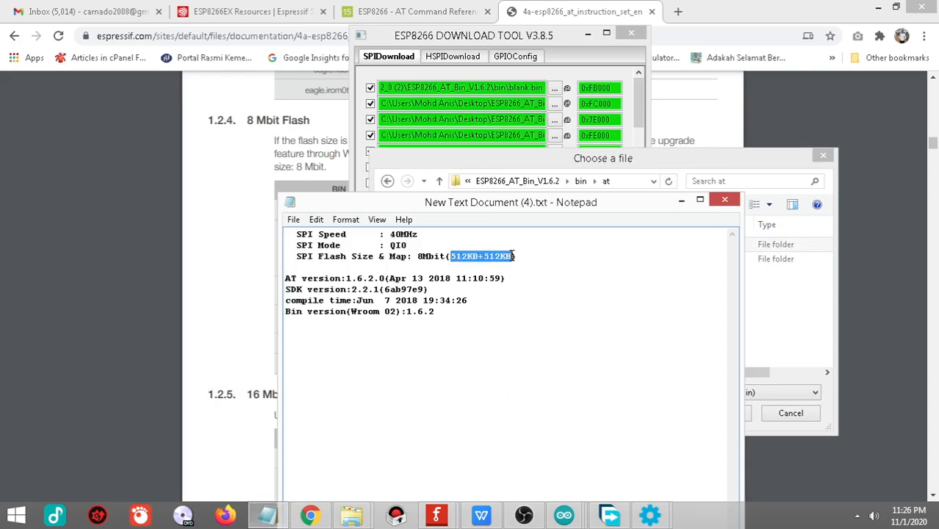
{"action": "left_click", "coordinate": [592, 271]}
{"action": "left_click", "coordinate": [681, 200]}
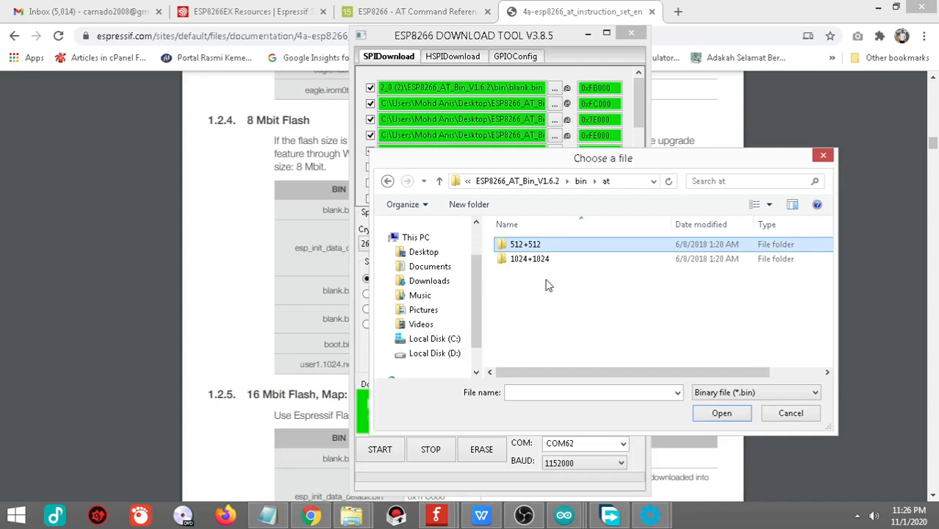
Step: Load user1.1024.new.2.bin from the 512+512 folder into the sixth row at 0x01000 and enable that row
{"action": "double_click", "coordinate": [532, 247]}
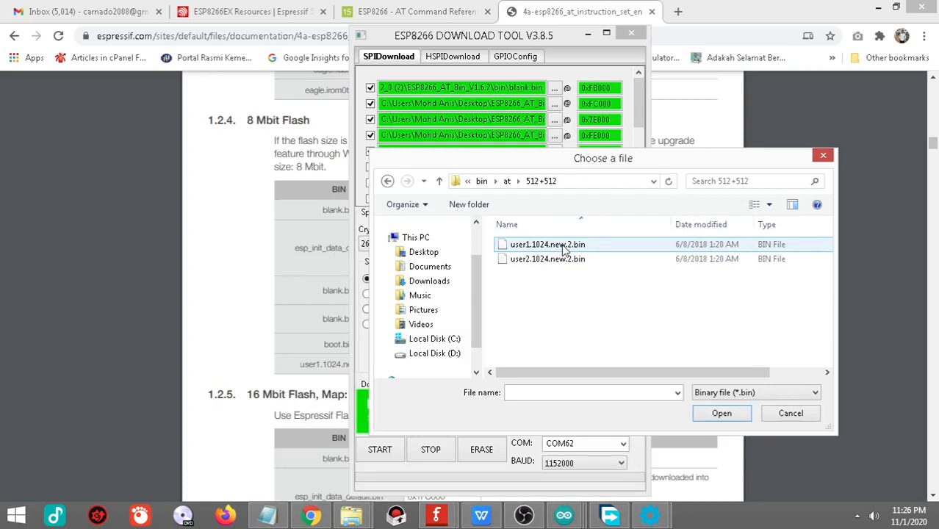
{"action": "left_click", "coordinate": [565, 250]}
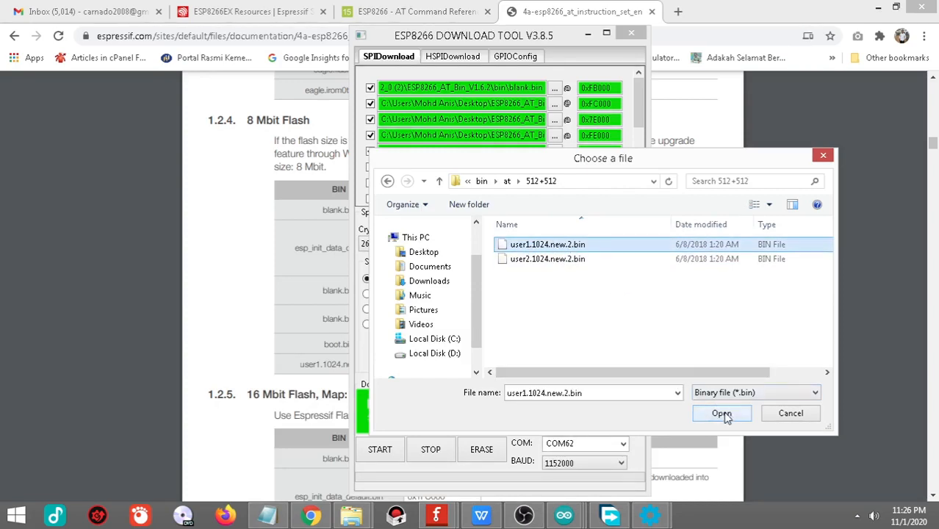
{"action": "left_click", "coordinate": [722, 414]}
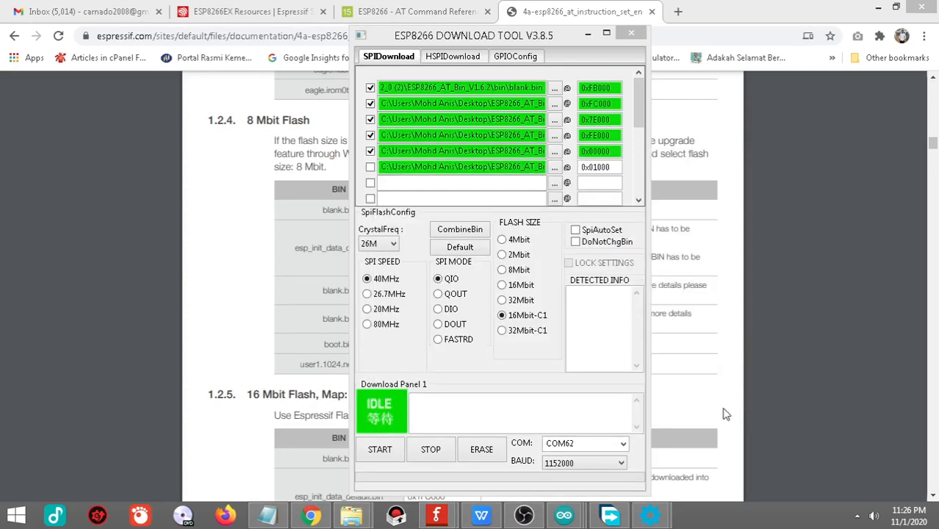
{"action": "left_click", "coordinate": [370, 168]}
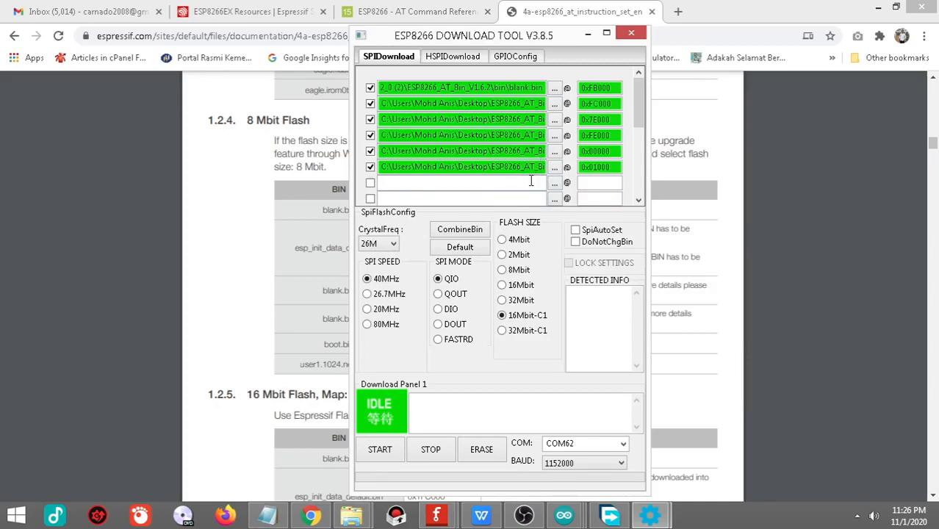
Step: Try to start the firmware download with the port set to COM62
{"action": "mouse_move", "coordinate": [507, 189]}
{"action": "left_click_drag", "start_coordinate": [416, 42], "coordinate": [405, 46]}
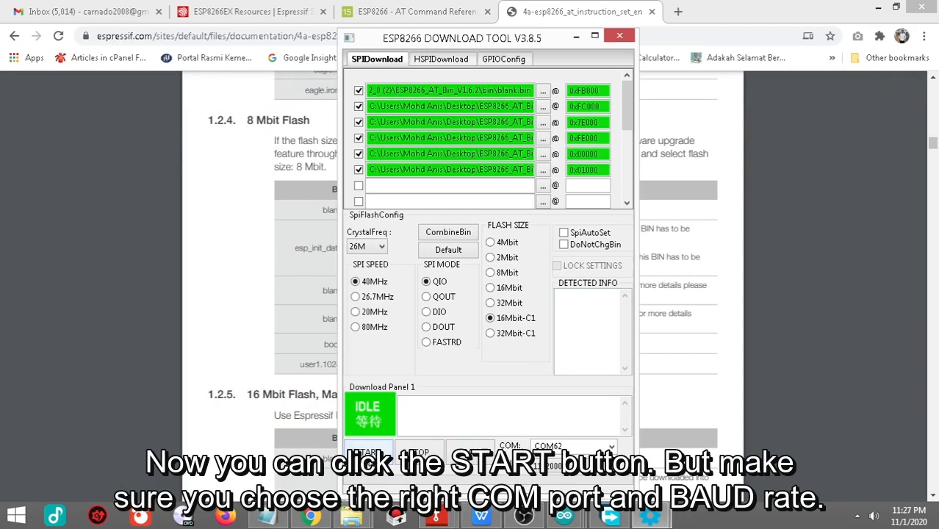
{"action": "left_click", "coordinate": [369, 452]}
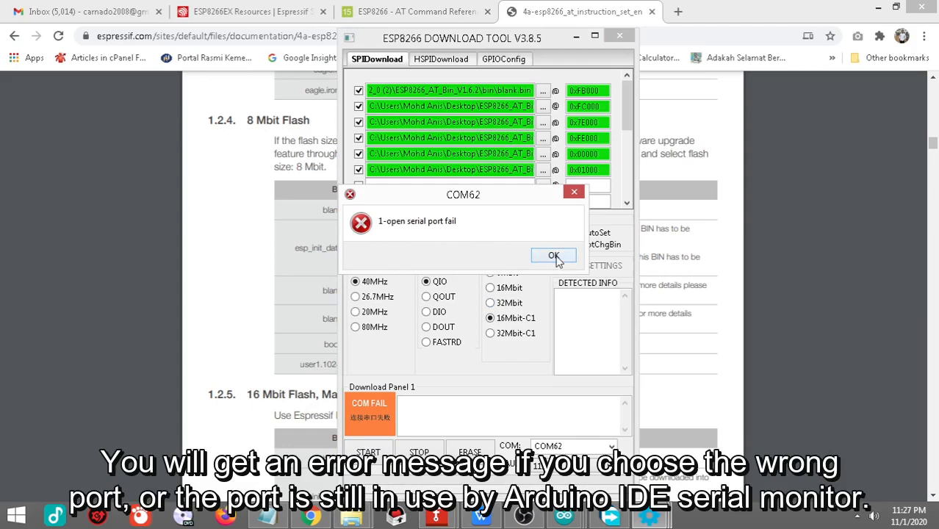
{"action": "left_click", "coordinate": [553, 256]}
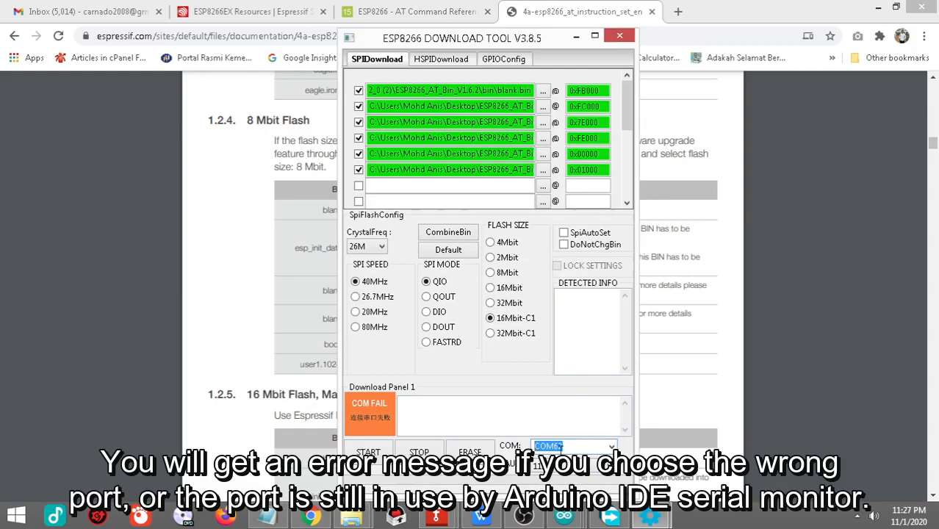
Step: Switch to the Arduino IDE's COM4 serial monitor and close it to free the port
{"action": "left_click", "coordinate": [563, 517]}
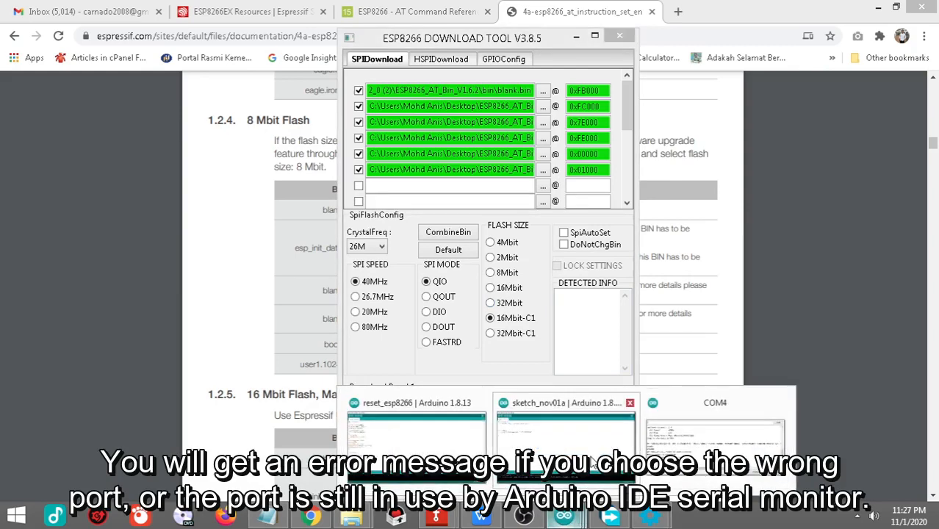
{"action": "left_click", "coordinate": [714, 440]}
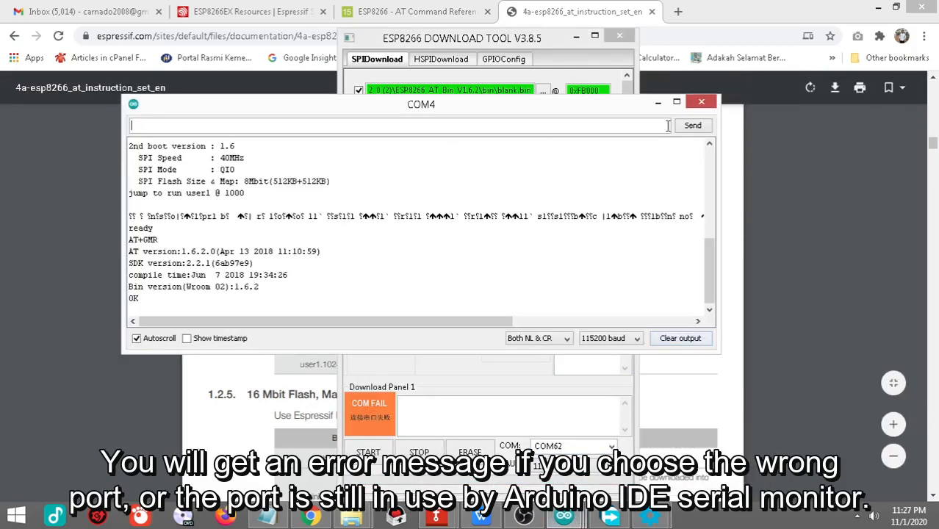
{"action": "left_click", "coordinate": [701, 104]}
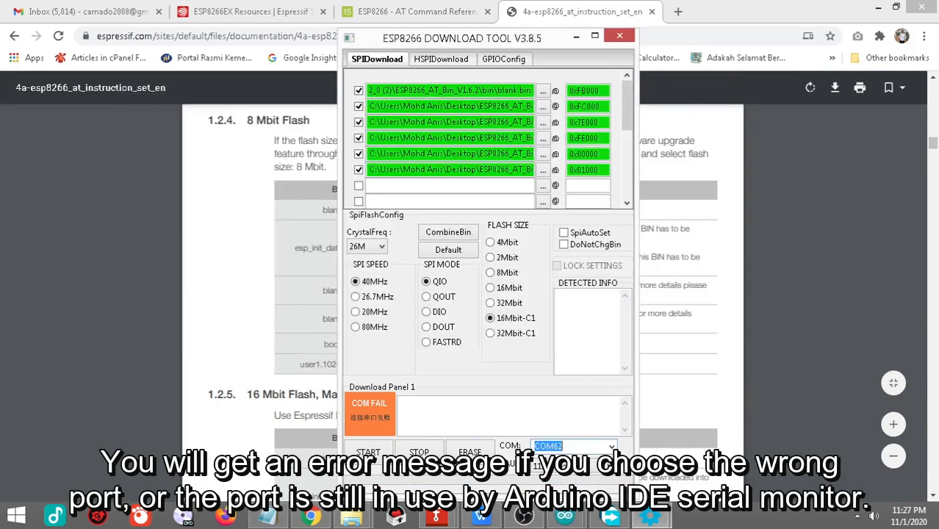
Step: Check which serial port the Arduino Uno uses in the Arduino IDE's sketch_nov01a window, and minimize that window
{"action": "left_click", "coordinate": [563, 516]}
{"action": "left_click", "coordinate": [639, 430]}
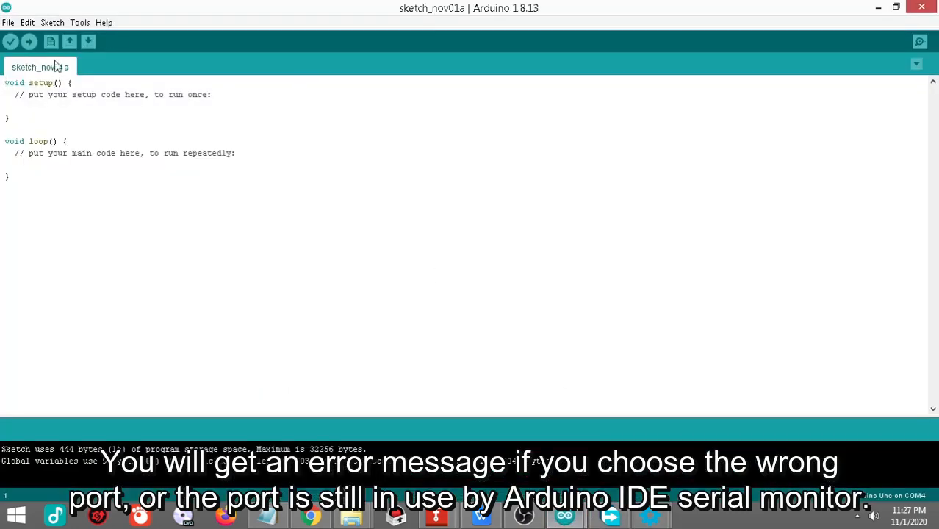
{"action": "left_click", "coordinate": [78, 23]}
{"action": "mouse_move", "coordinate": [131, 177]}
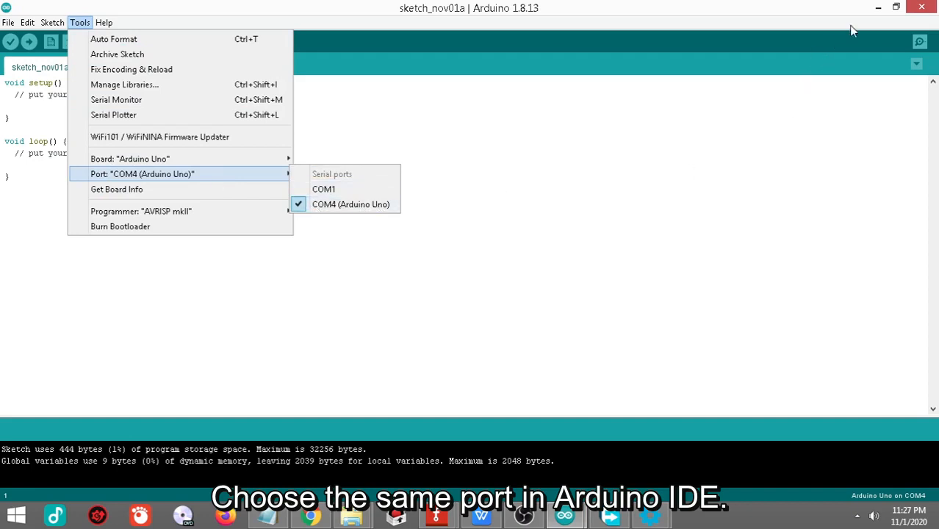
{"action": "left_click", "coordinate": [877, 7]}
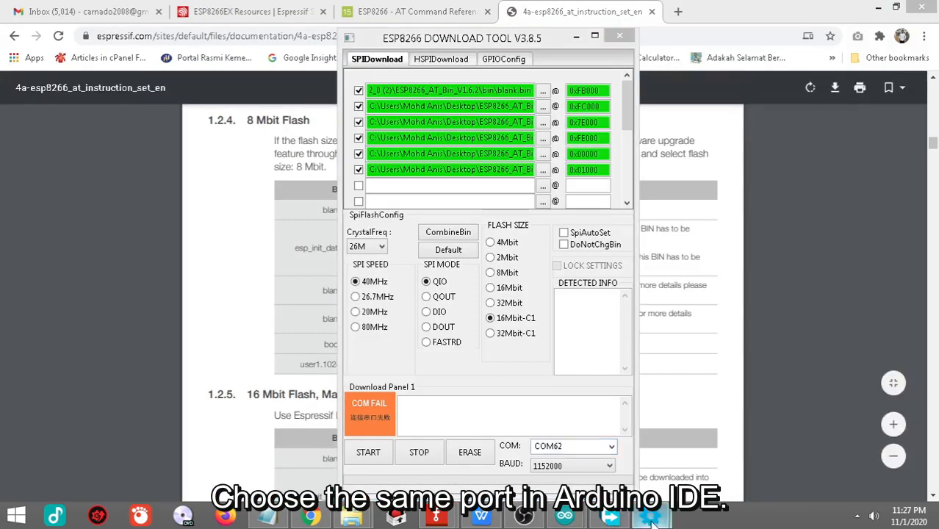
Step: Set the ESP8266 Download Tool's COM port to COM4 and its baud rate to 115200
{"action": "mouse_move", "coordinate": [651, 519]}
{"action": "left_click", "coordinate": [707, 461]}
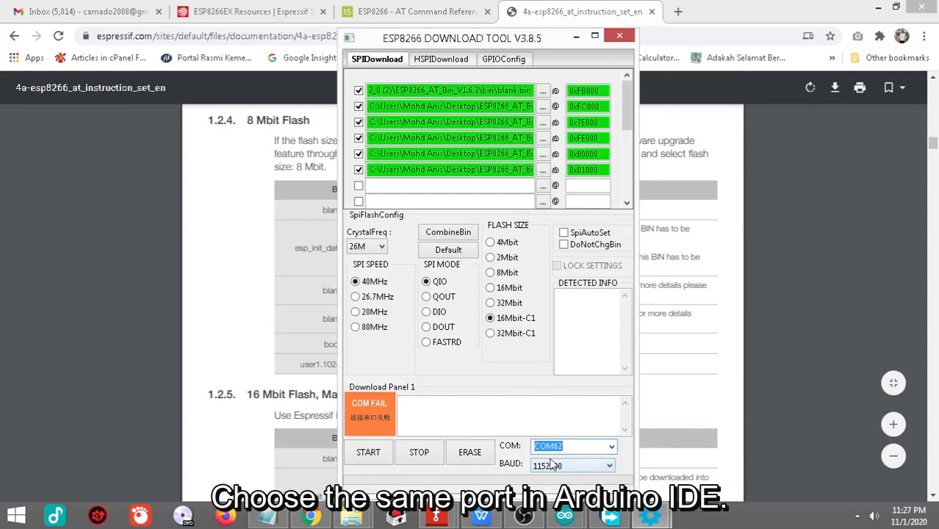
{"action": "left_click", "coordinate": [611, 449]}
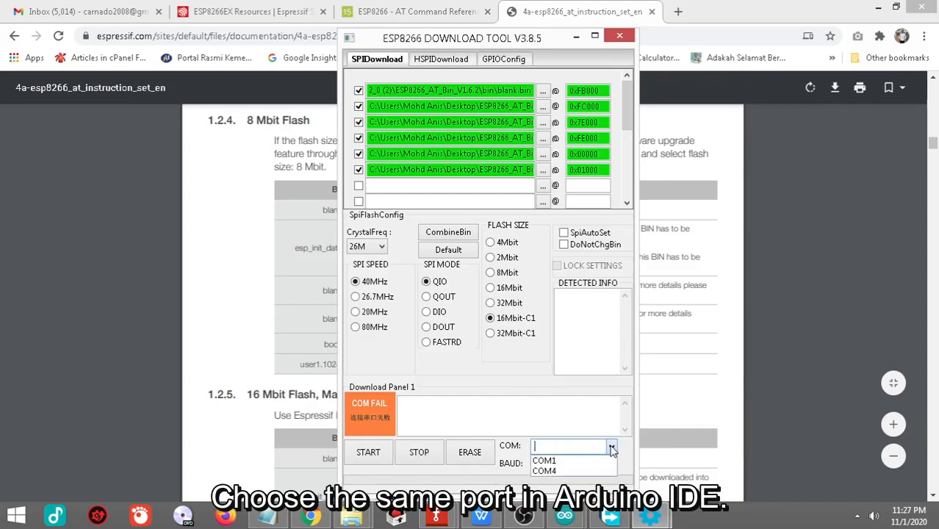
{"action": "left_click", "coordinate": [546, 473]}
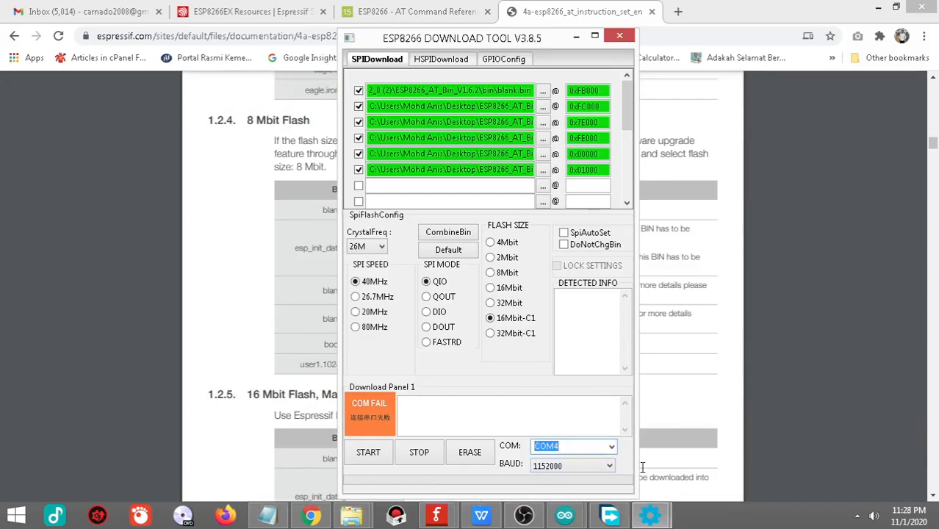
{"action": "left_click", "coordinate": [562, 466]}
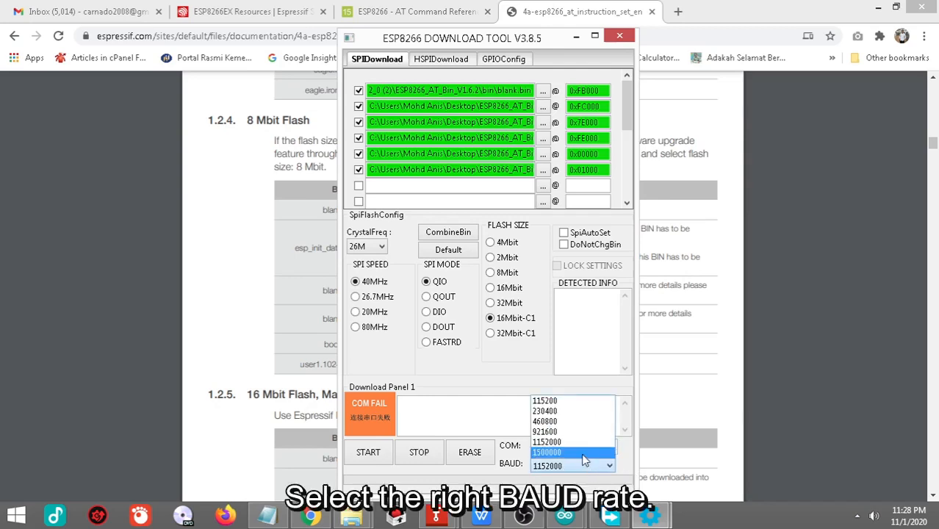
{"action": "left_click", "coordinate": [573, 402]}
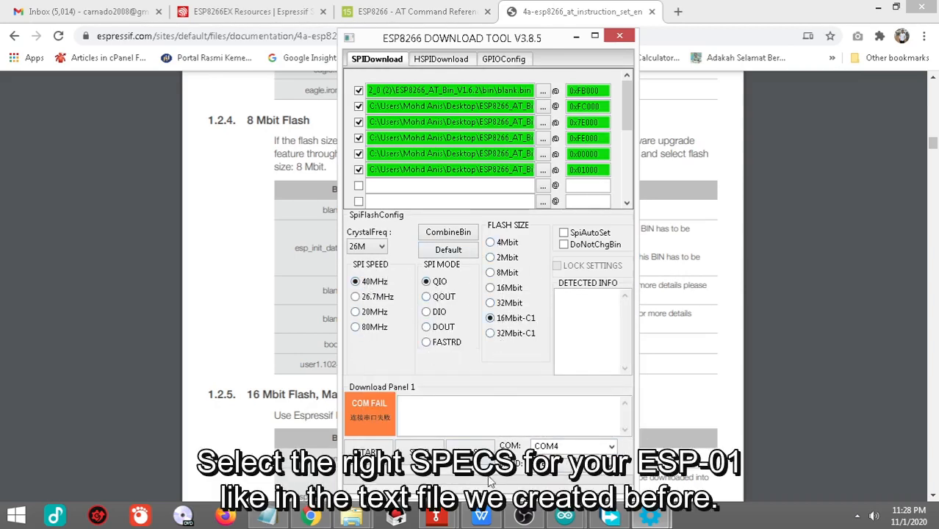
Step: Consult the SPI specs in New Text Document (4).txt, set the ESP8266 Download Tool's flash size to 8Mbit, and minimize the notes
{"action": "left_click", "coordinate": [266, 517]}
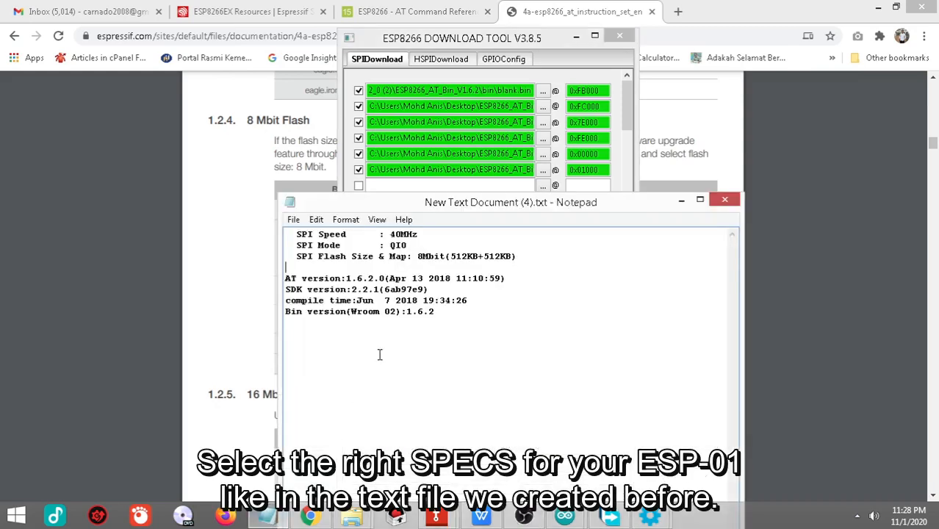
{"action": "left_click_drag", "start_coordinate": [433, 205], "coordinate": [738, 241]}
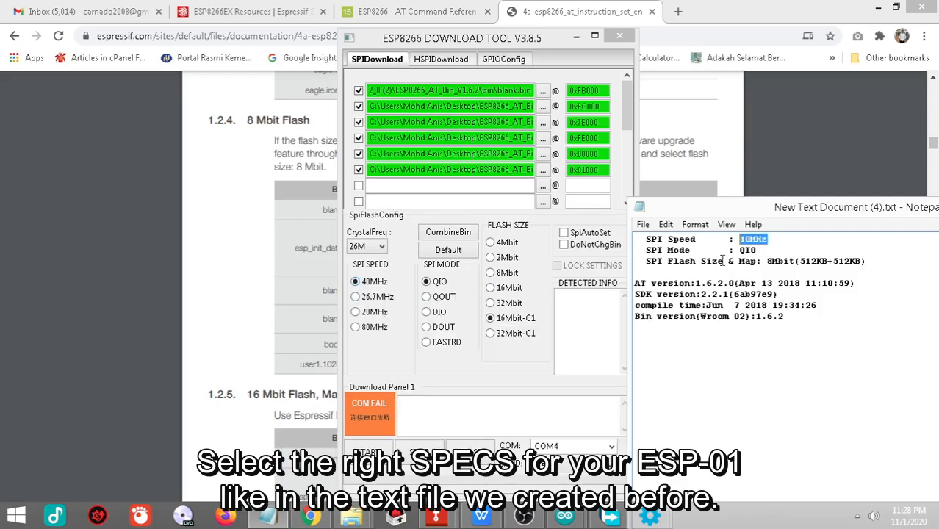
{"action": "left_click_drag", "start_coordinate": [757, 250], "coordinate": [739, 250]}
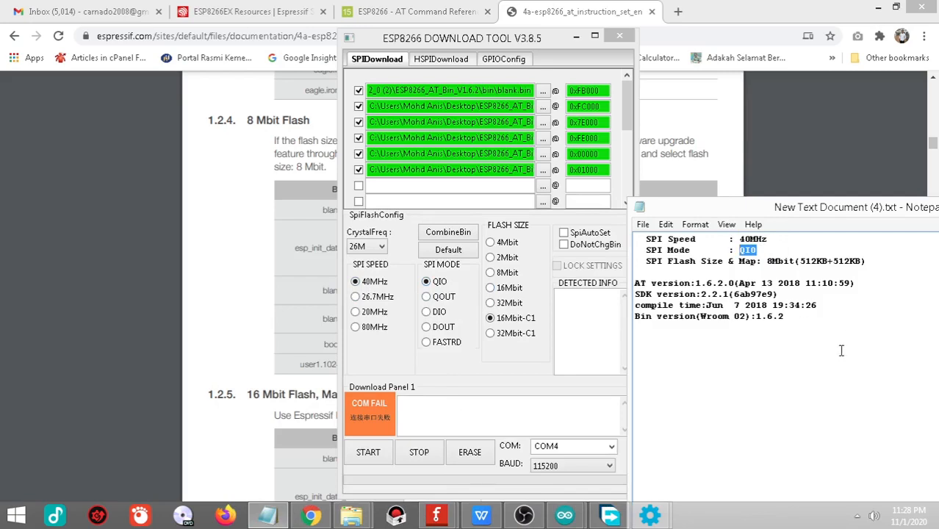
{"action": "mouse_move", "coordinate": [768, 261]}
{"action": "left_mouse_down"}
{"action": "mouse_move", "coordinate": [792, 259]}
{"action": "mouse_move", "coordinate": [768, 264]}
{"action": "left_mouse_up"}
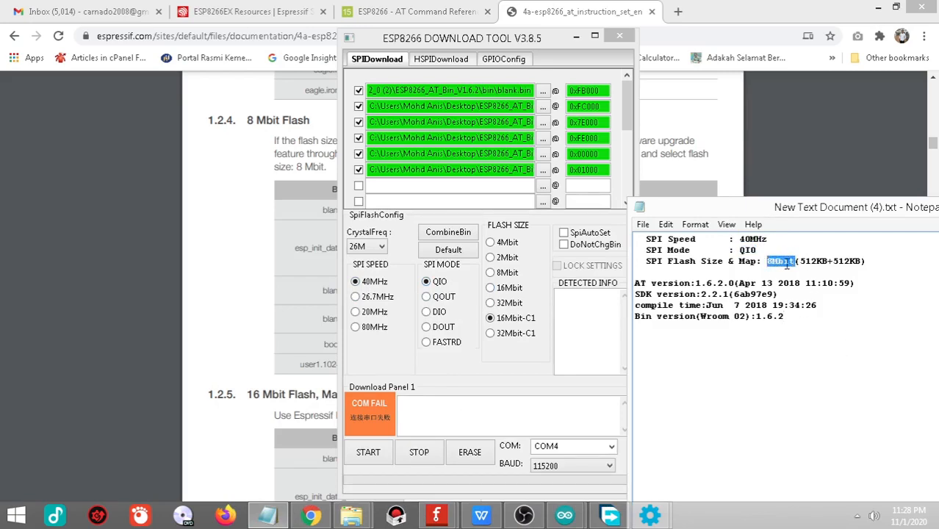
{"action": "left_click", "coordinate": [531, 277]}
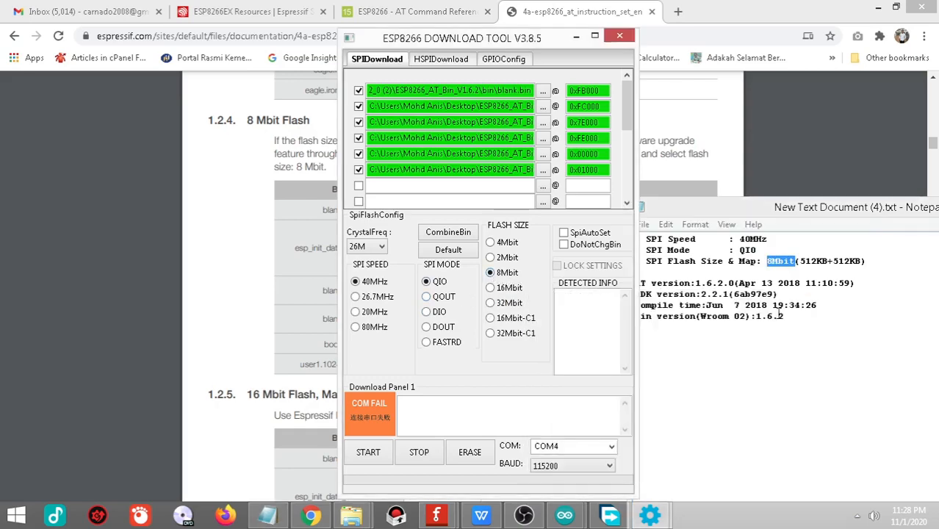
{"action": "left_click", "coordinate": [824, 216]}
{"action": "left_click_drag", "start_coordinate": [843, 214], "coordinate": [571, 235]}
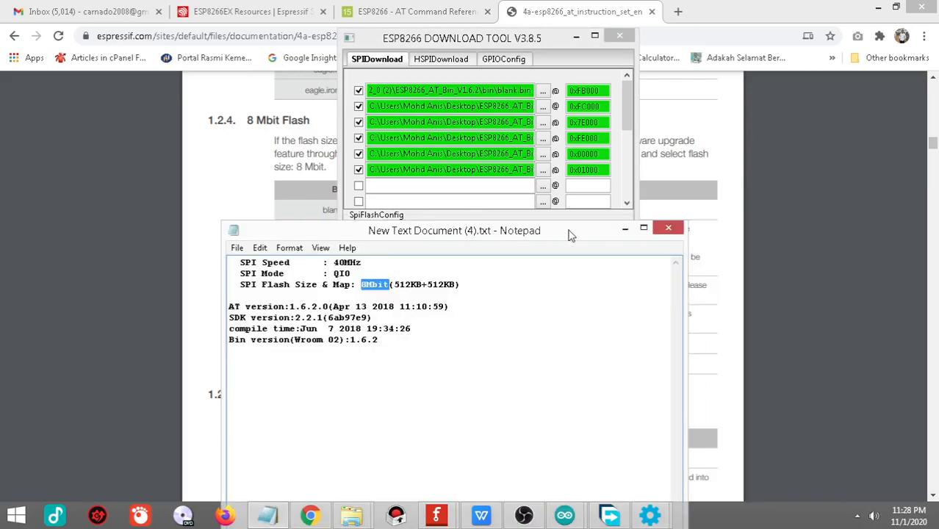
{"action": "left_click", "coordinate": [625, 229]}
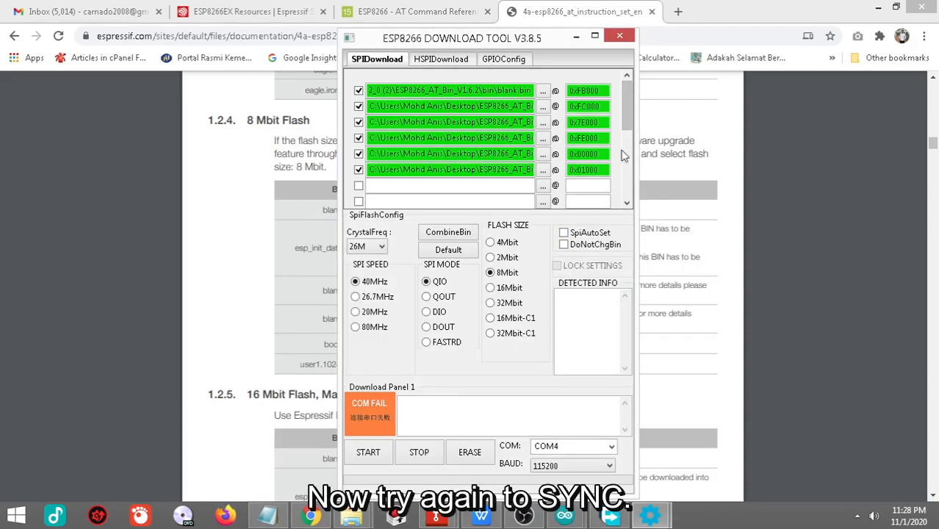
Step: Start the firmware download to the ESP-01, follow its progress in the tool's enlarged console window, and minimize the console
{"action": "left_click", "coordinate": [370, 454]}
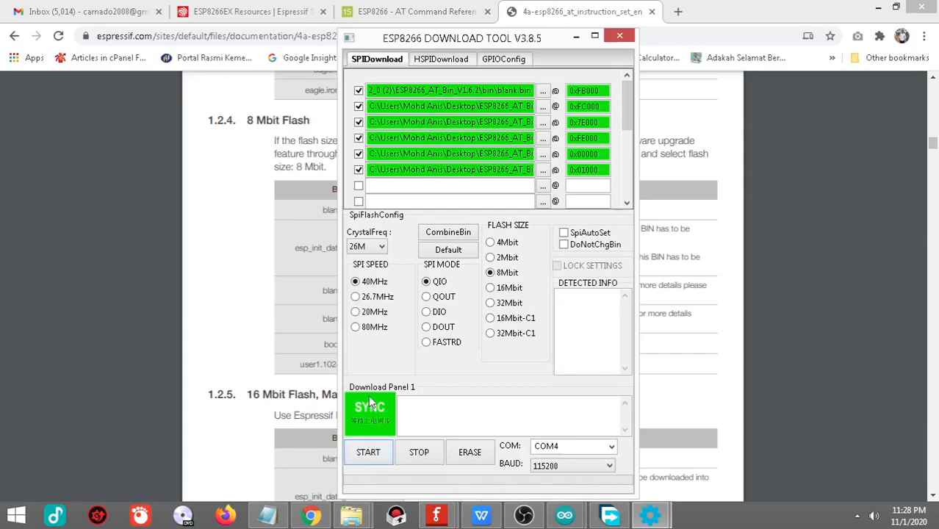
{"action": "left_click", "coordinate": [650, 514]}
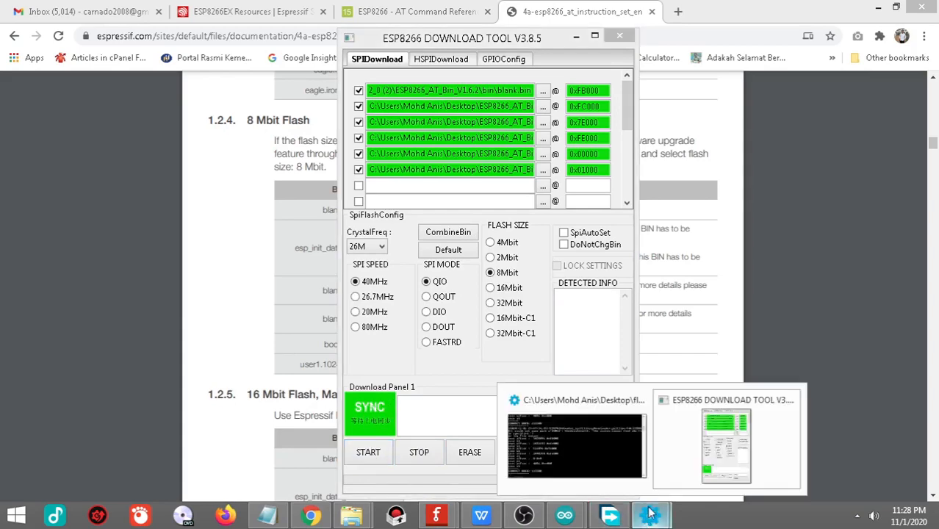
{"action": "left_click", "coordinate": [572, 448]}
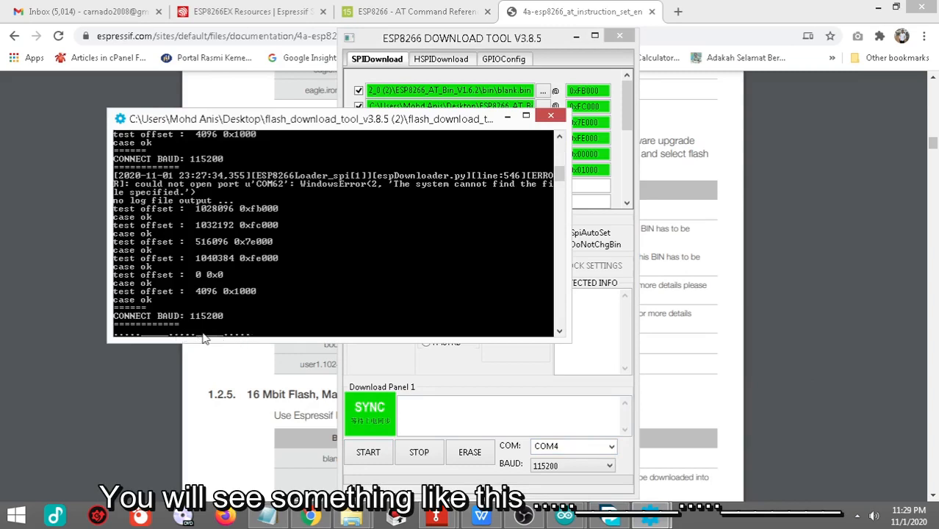
{"action": "left_click_drag", "start_coordinate": [565, 336], "coordinate": [594, 442]}
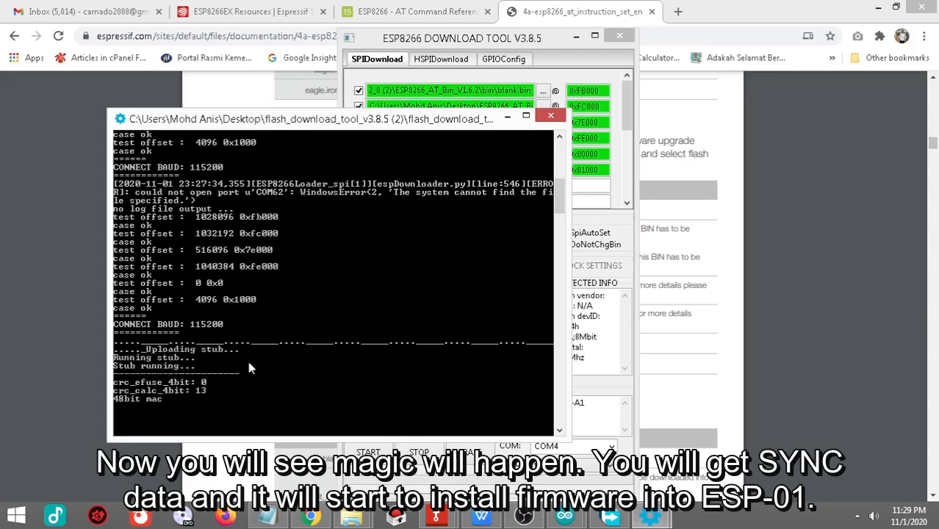
{"action": "left_click", "coordinate": [507, 117]}
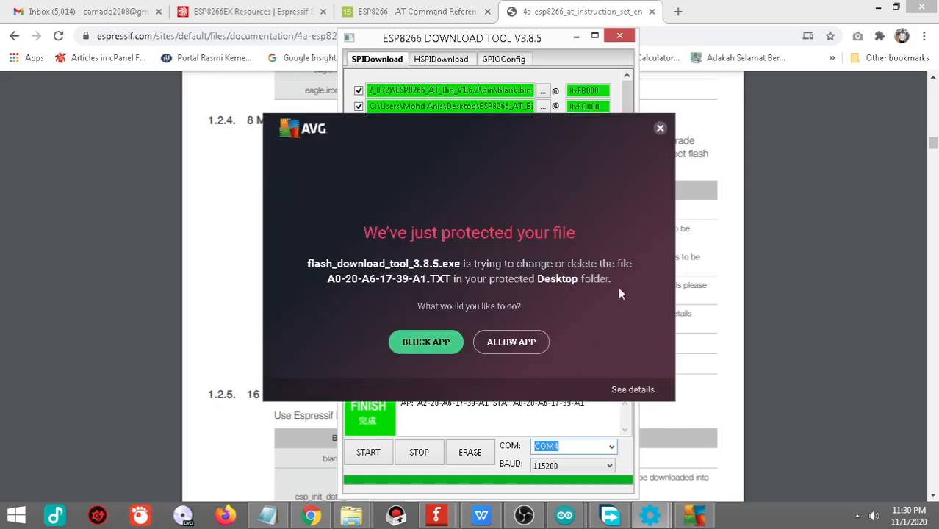
Step: Dismiss the AVG file protection alert and close both the ESP8266 Download Tool and the Espressif tool selection window
{"action": "left_click", "coordinate": [660, 130]}
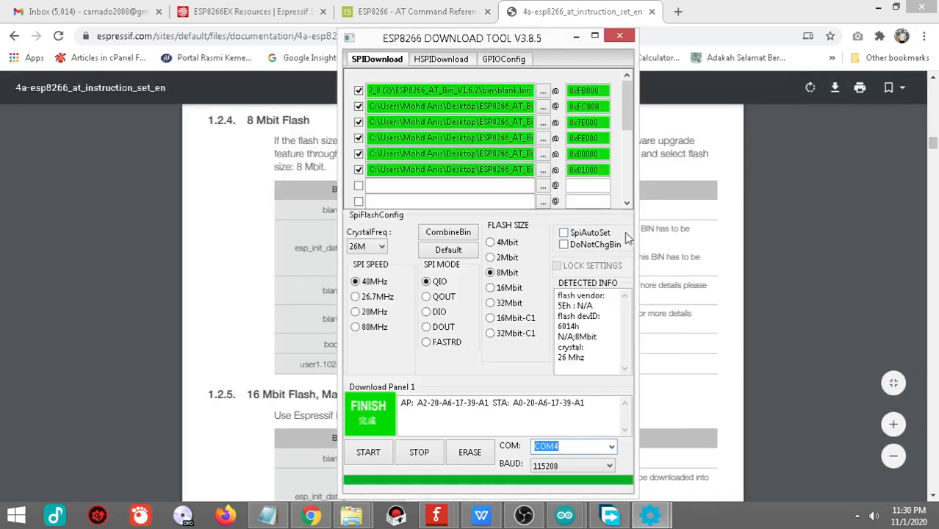
{"action": "left_click", "coordinate": [622, 37]}
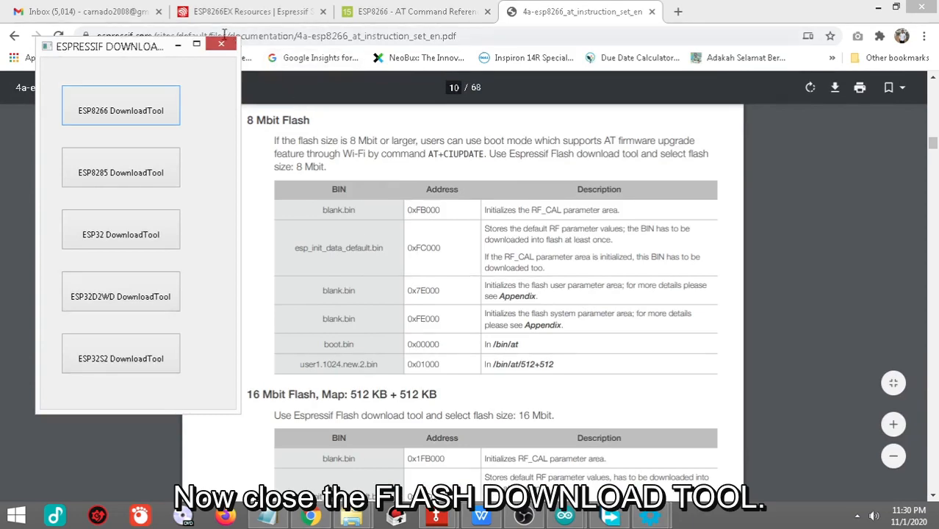
{"action": "left_click", "coordinate": [221, 44]}
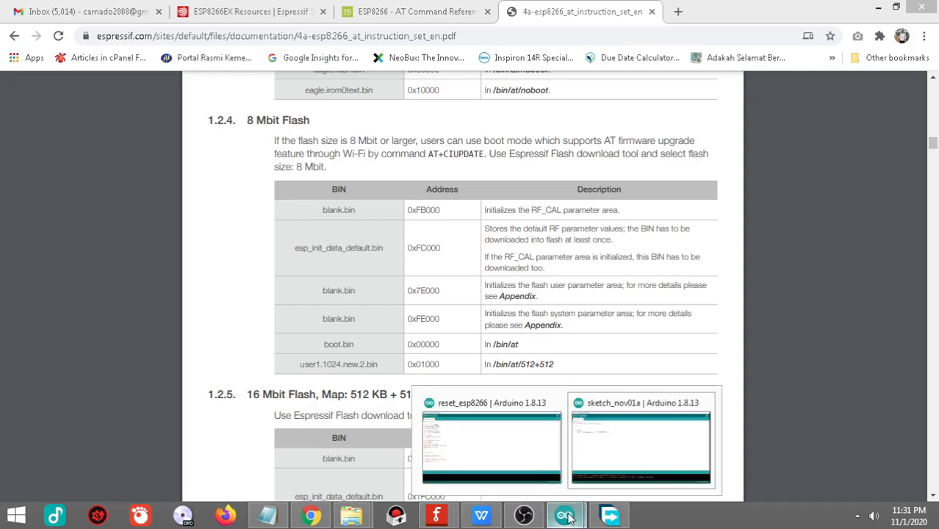
Step: Switch to the Arduino IDE's sketch_nov01a window, open its serial monitor, and send the AT command to the ESP-01
{"action": "mouse_move", "coordinate": [566, 515]}
{"action": "left_click", "coordinate": [622, 464]}
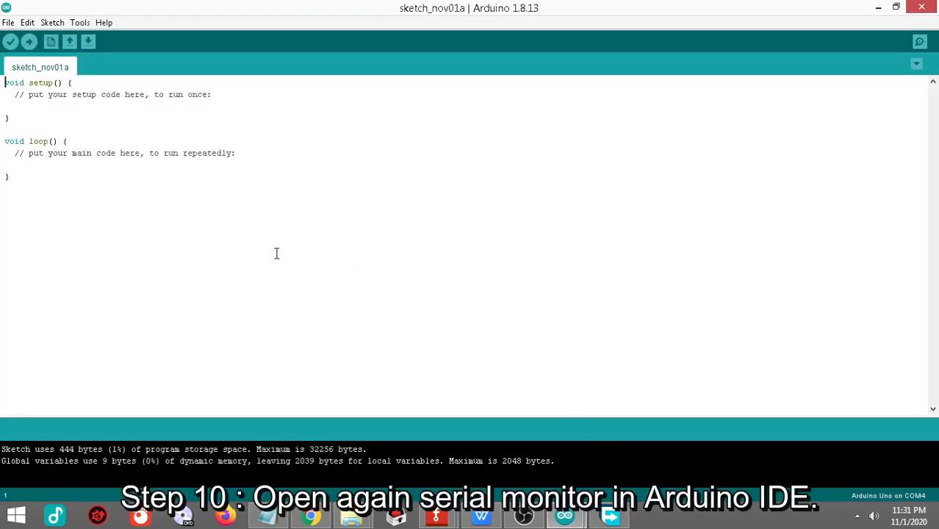
{"action": "left_click", "coordinate": [81, 24]}
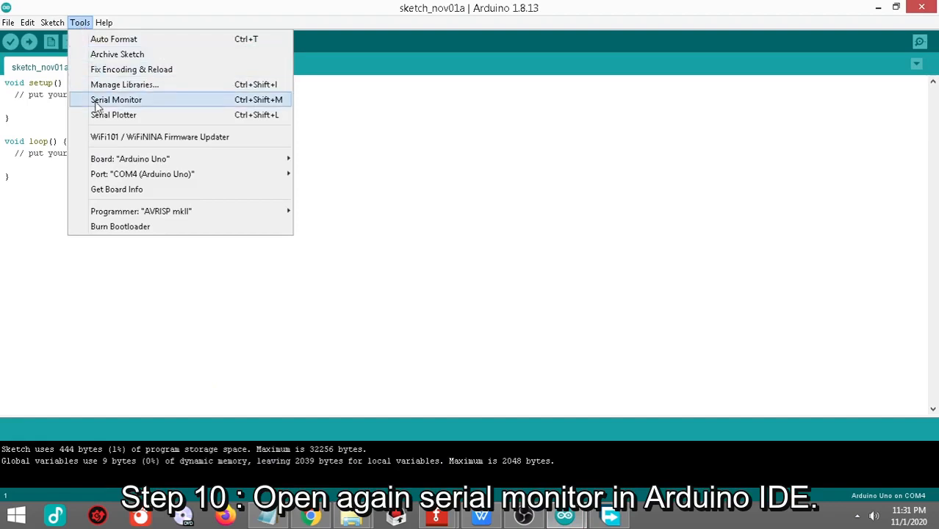
{"action": "left_click", "coordinate": [97, 102]}
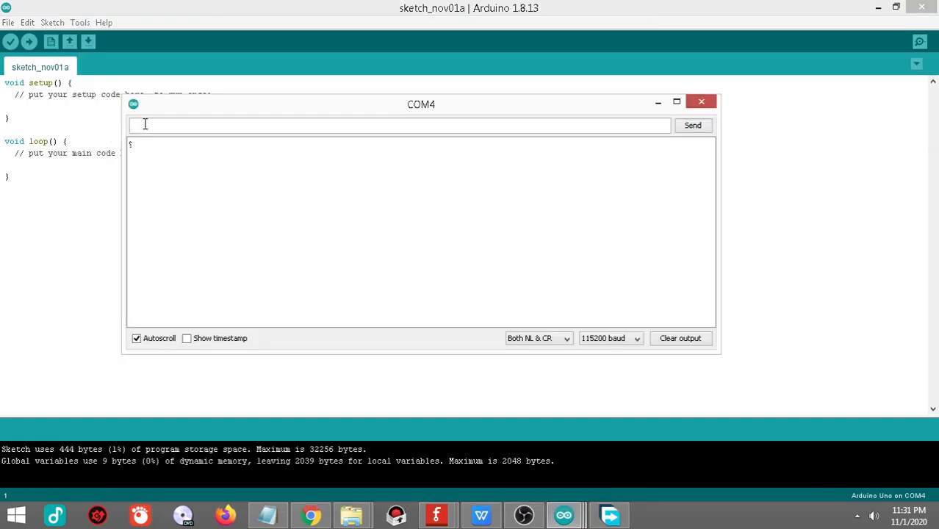
{"action": "type", "text": "AT"}
{"action": "key", "text": "Return"}
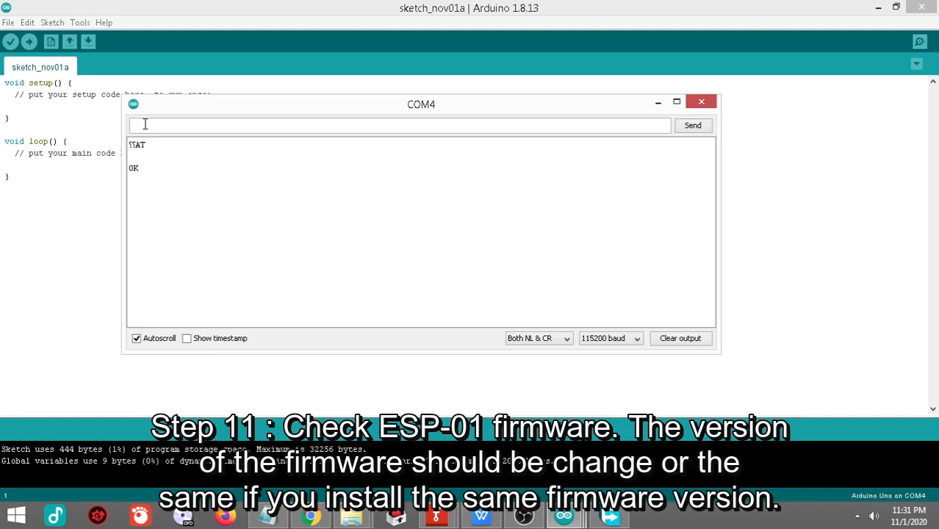
Step: Restart the ESP-01 by sending AT+RST through the serial monitor
{"action": "type", "text": "AT+RST"}
{"action": "key", "text": "Return"}
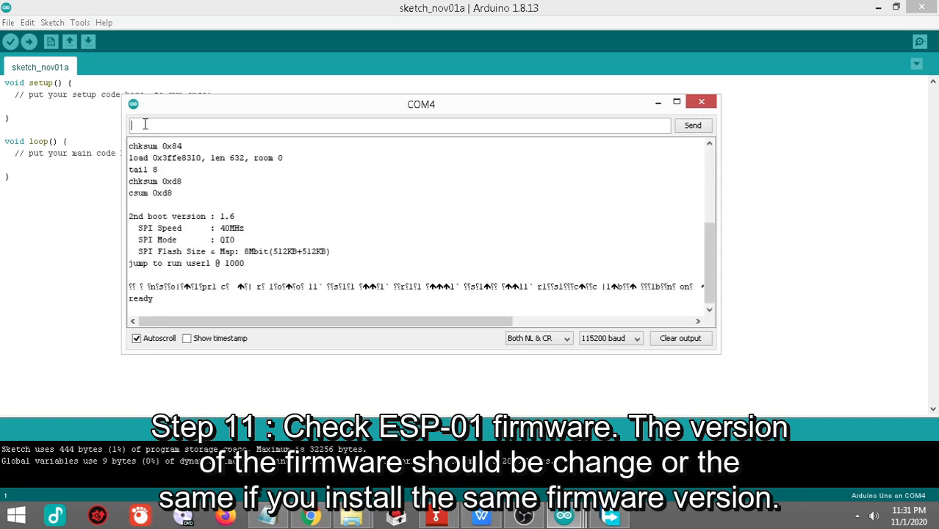
Step: Query the ESP-01's firmware version with AT+GMR and highlight the version lines, from AT version to Bin version, in the output
{"action": "type", "text": "AT+GMR"}
{"action": "key", "text": "Return"}
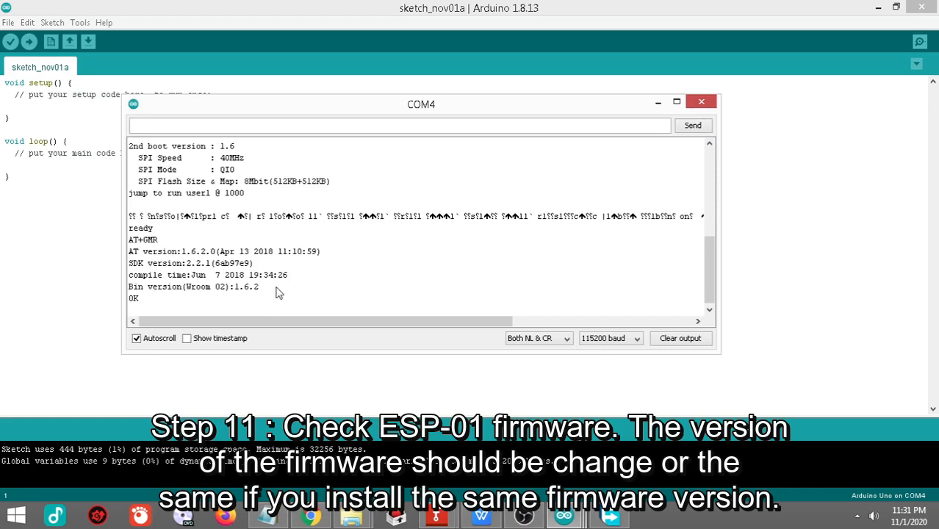
{"action": "left_click_drag", "start_coordinate": [261, 287], "coordinate": [101, 250]}
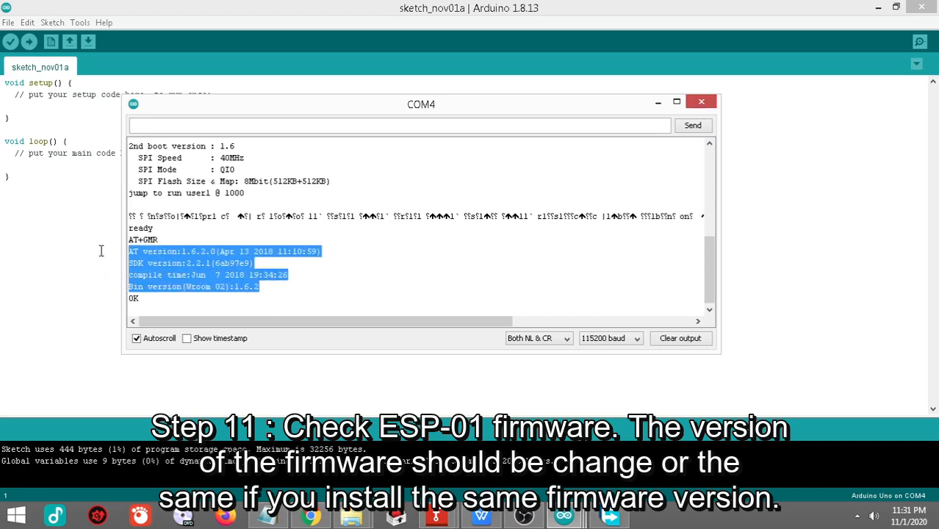